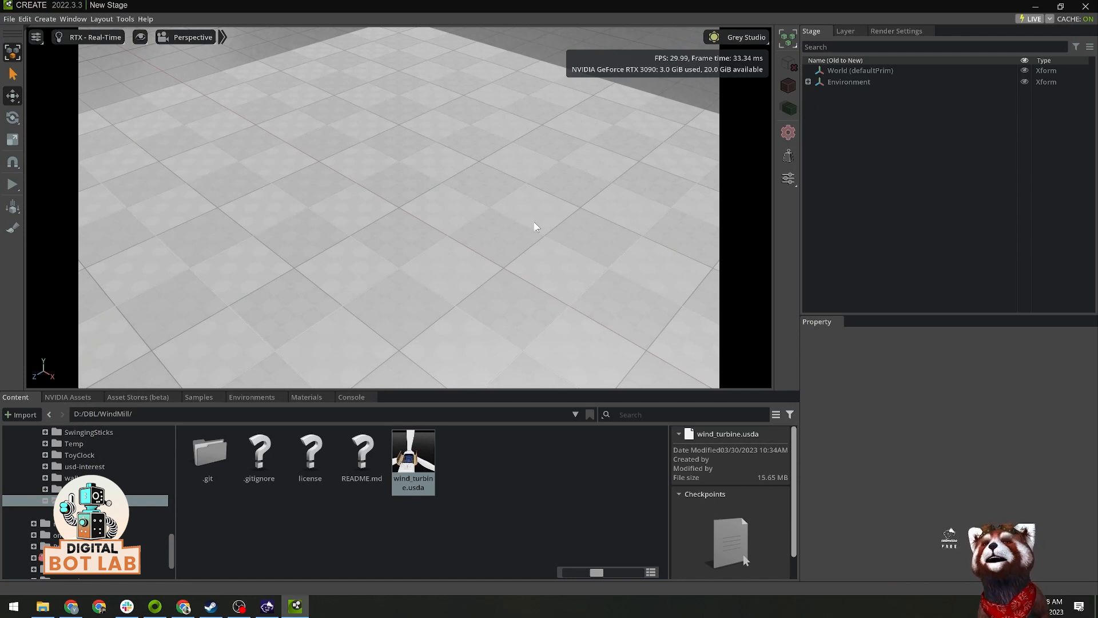
Step: Open wind_turbine.usda from the D:/DBL/WindMill folder and view the turbine from the rotor side
double_click(418, 466)
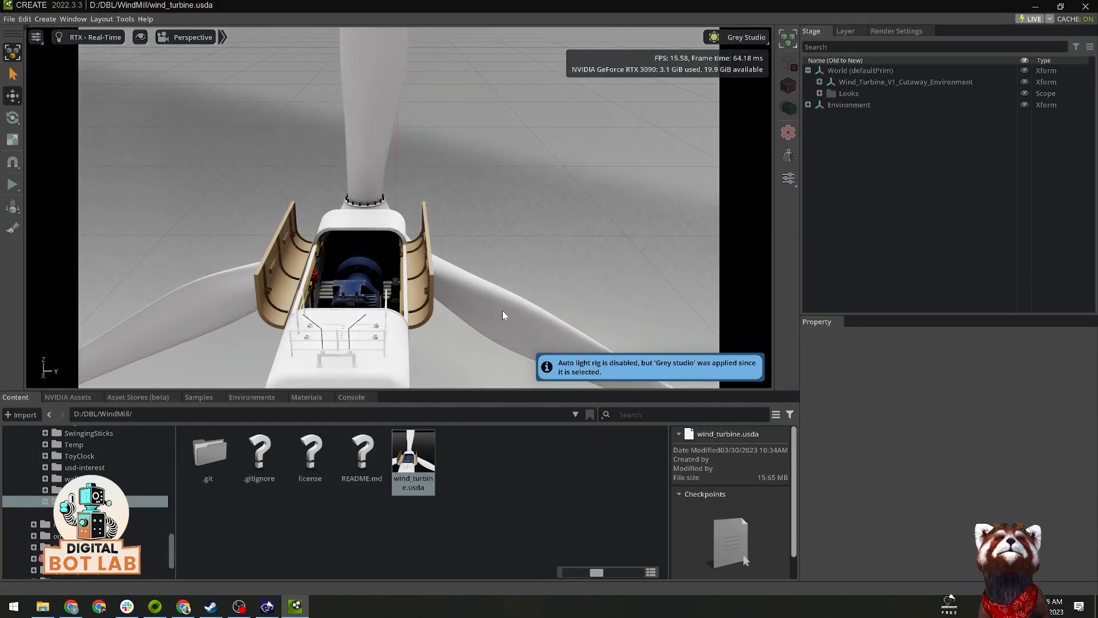
left_click_drag(540, 280, 398, 146, "alt")
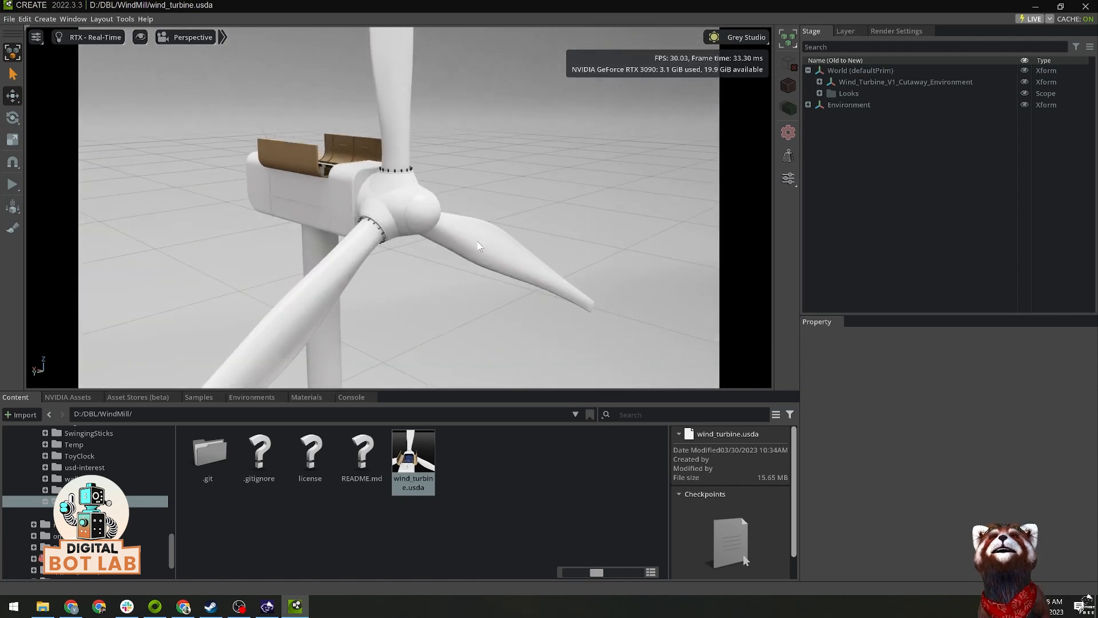
left_click_drag(459, 266, 461, 270, "alt")
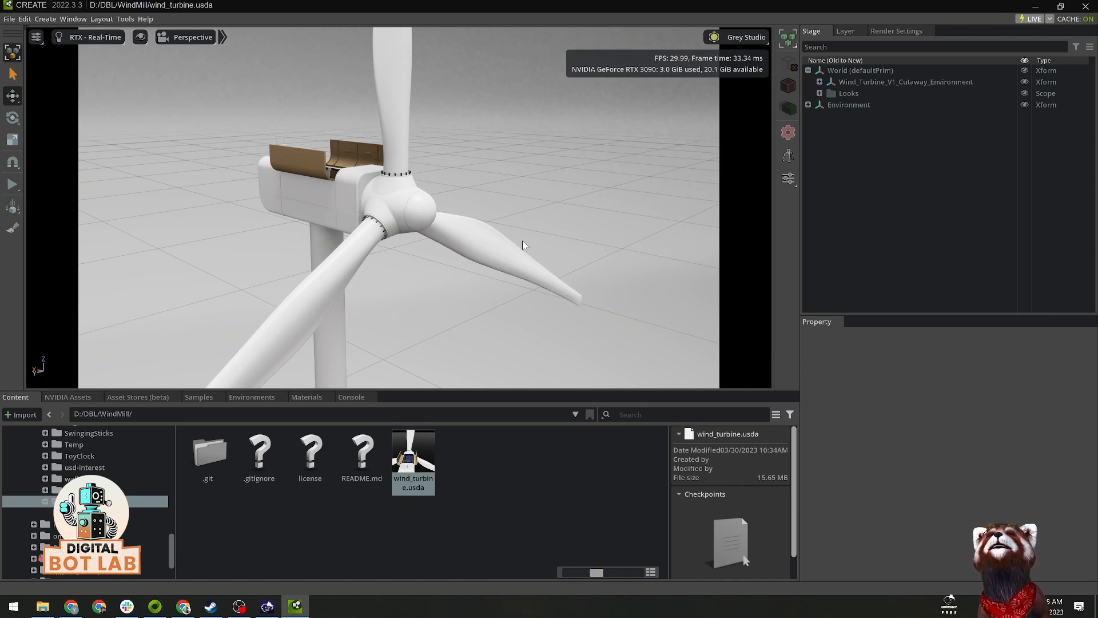
Step: Expand Wind_Turbine_V1_Cutaway_Environment down to the RootNode children and select the Rotor_Blades__SubD_Appied Xform
left_click(819, 81)
left_click(831, 105)
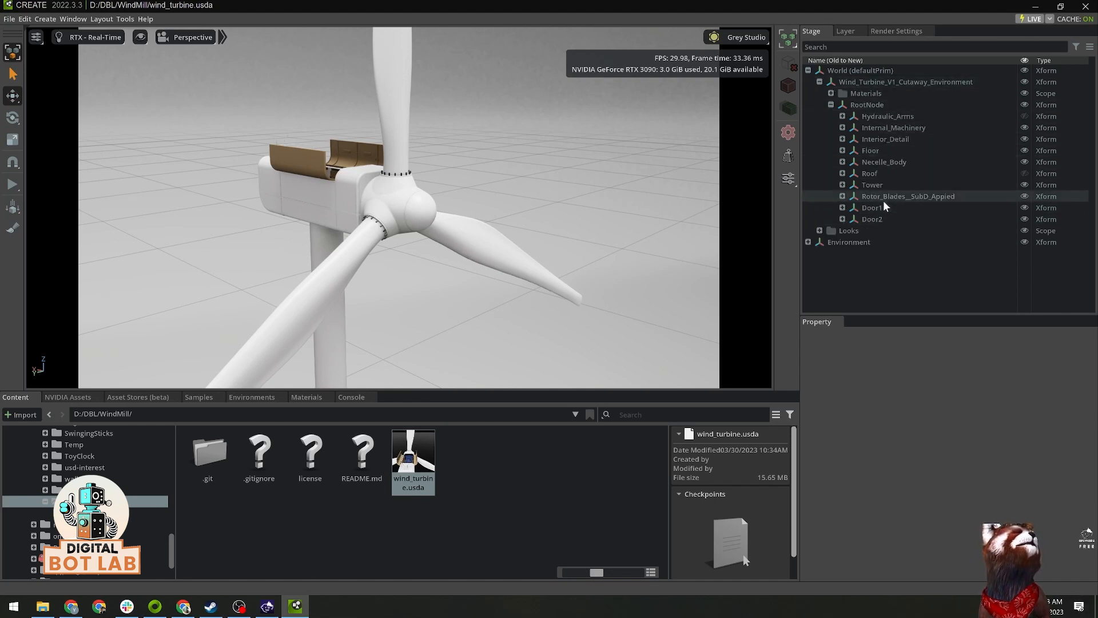
left_click(913, 198)
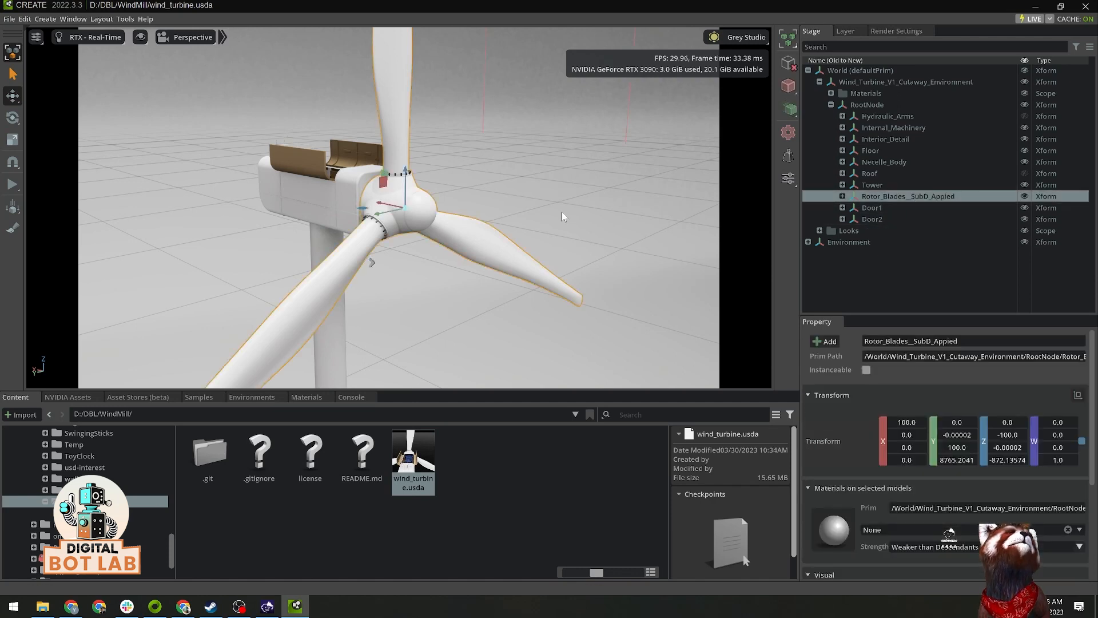
left_click(425, 214)
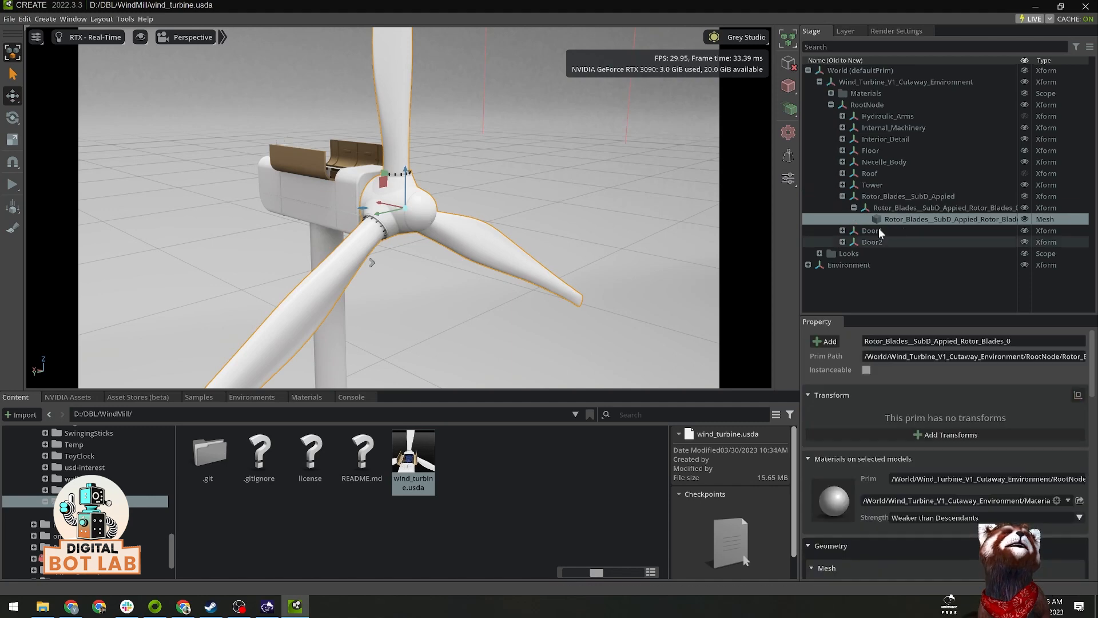
left_click(901, 197)
Step: Create a physics revolute joint on the Rotor_Blades__SubD_Appied Xform
left_click_drag(561, 228, 622, 243, "alt")
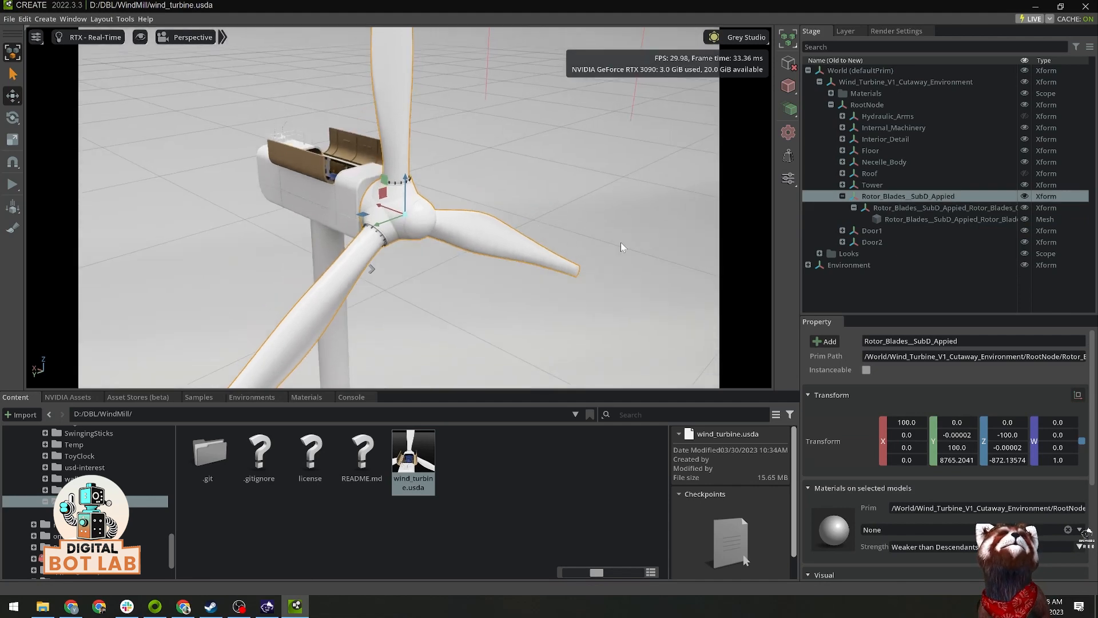
left_click_drag(546, 281, 518, 263, "alt")
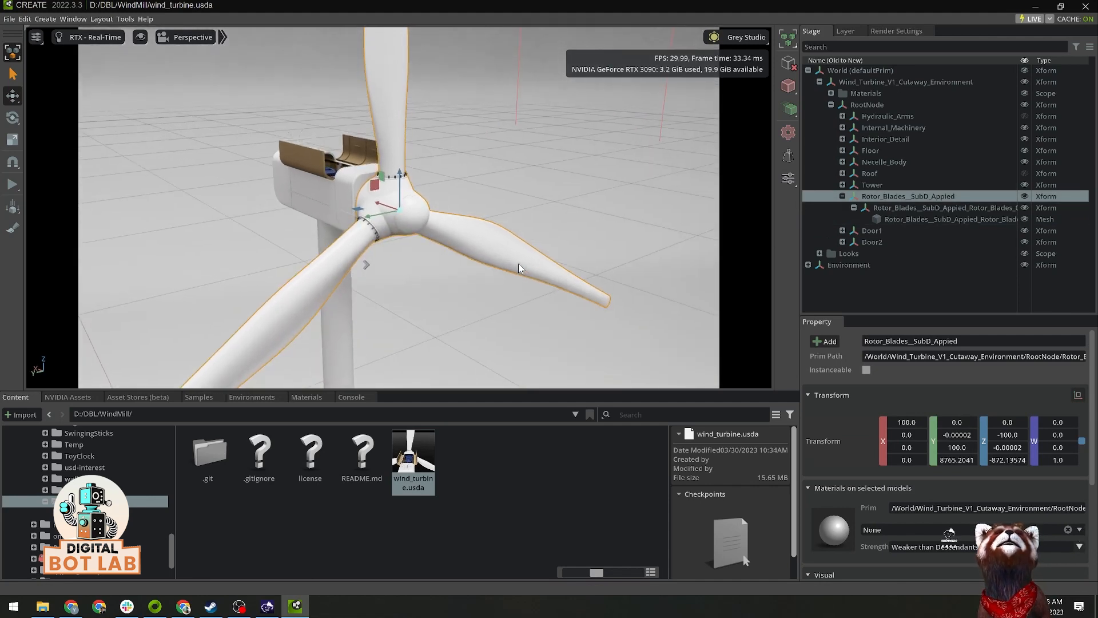
right_click(902, 198)
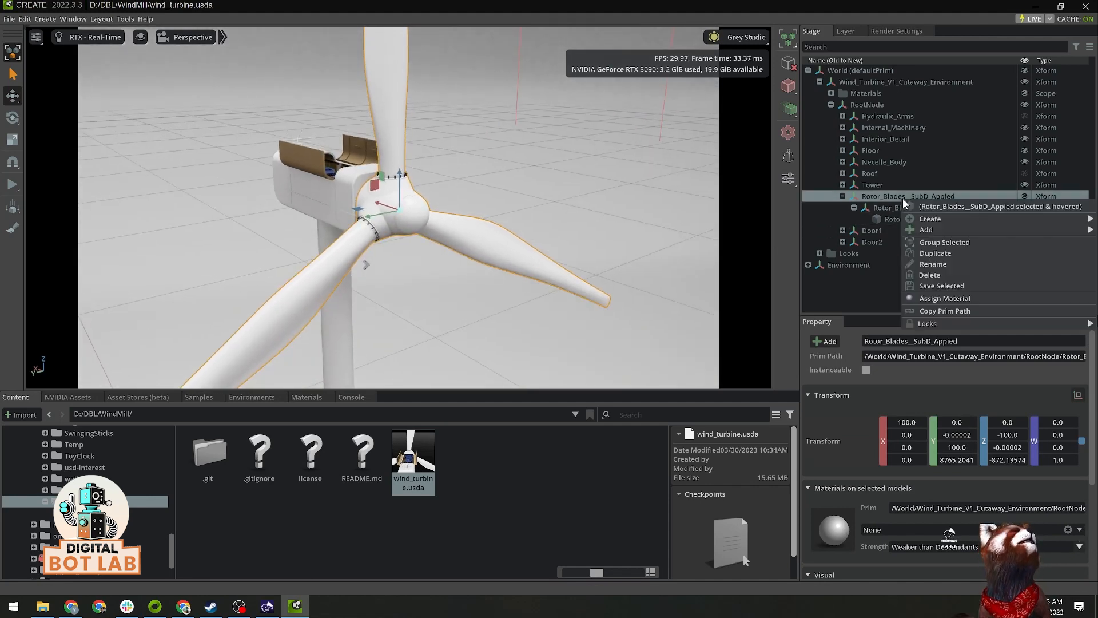
mouse_move(922, 222)
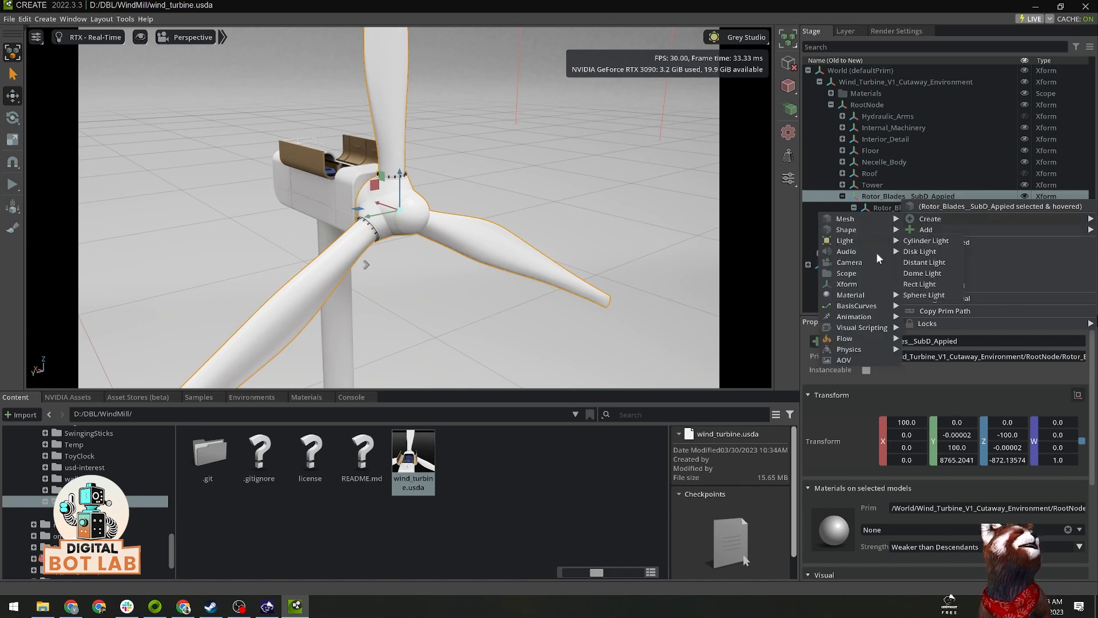
mouse_move(858, 349)
mouse_move(949, 392)
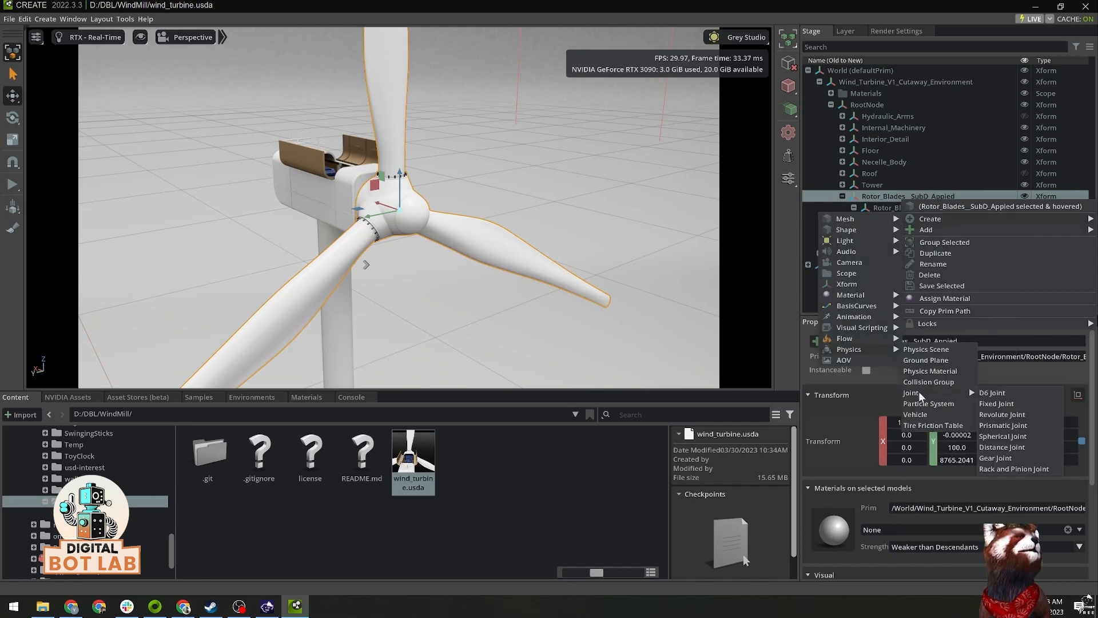
left_click(1003, 414)
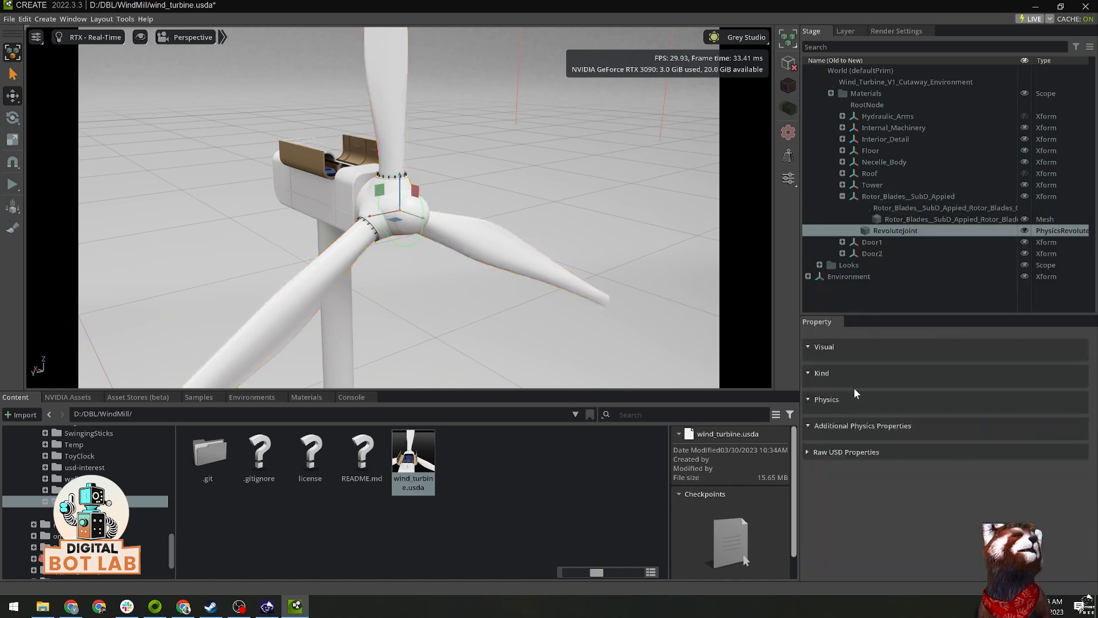
Step: Set the rotation axis of the rotor blades' revolute joint to Y
left_click_drag(592, 257, 509, 274, "alt")
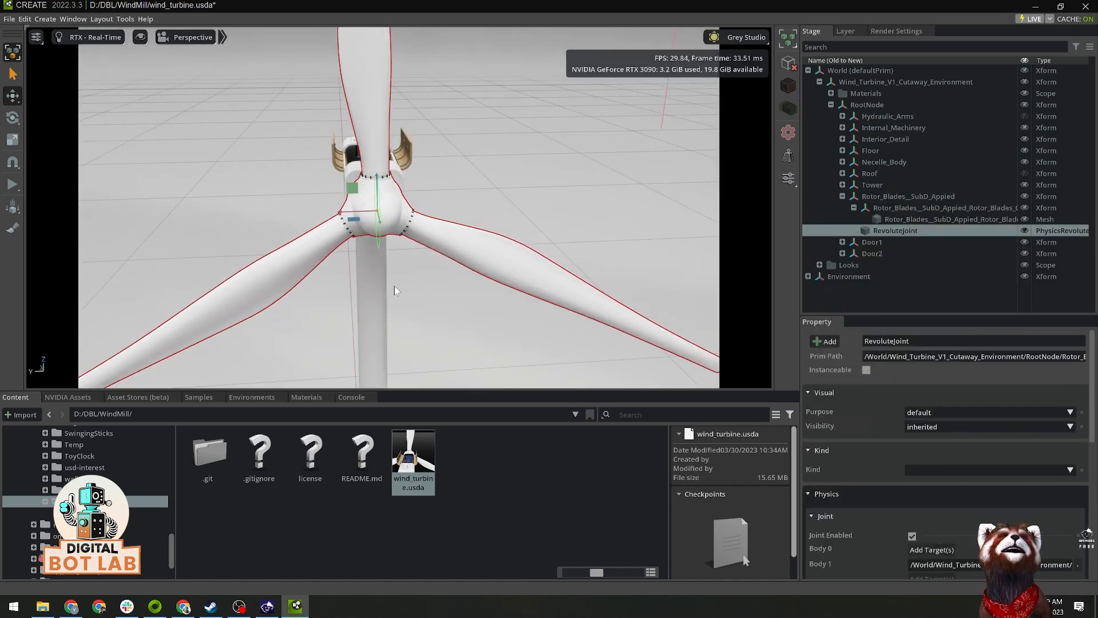
left_click_drag(393, 286, 430, 225, "alt")
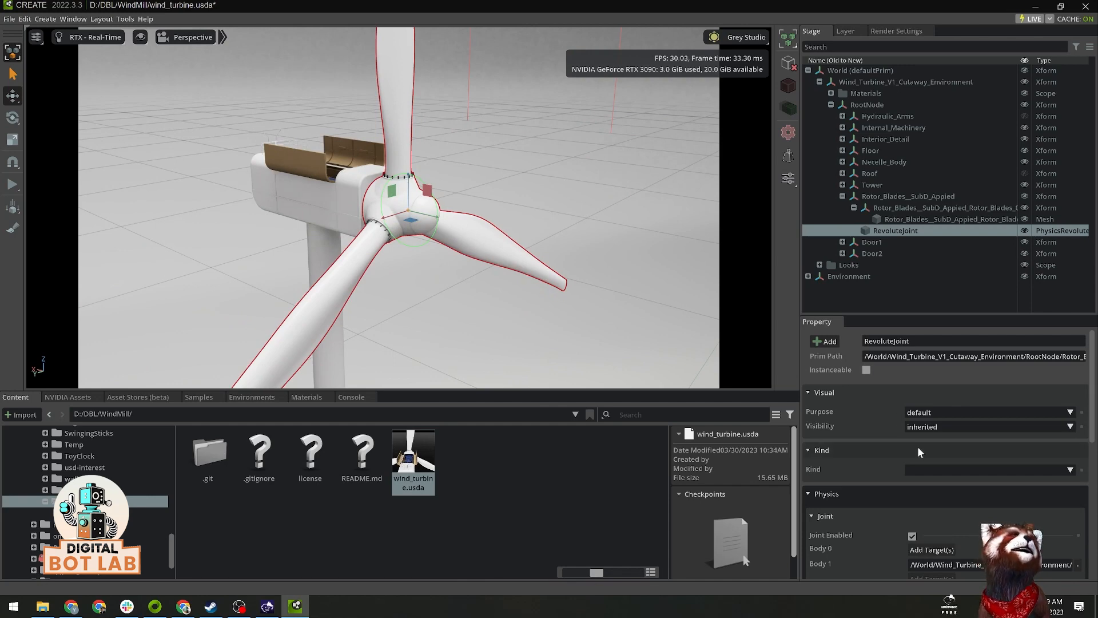
scroll(917, 446, "down", 6)
scroll(959, 468, "down", 2)
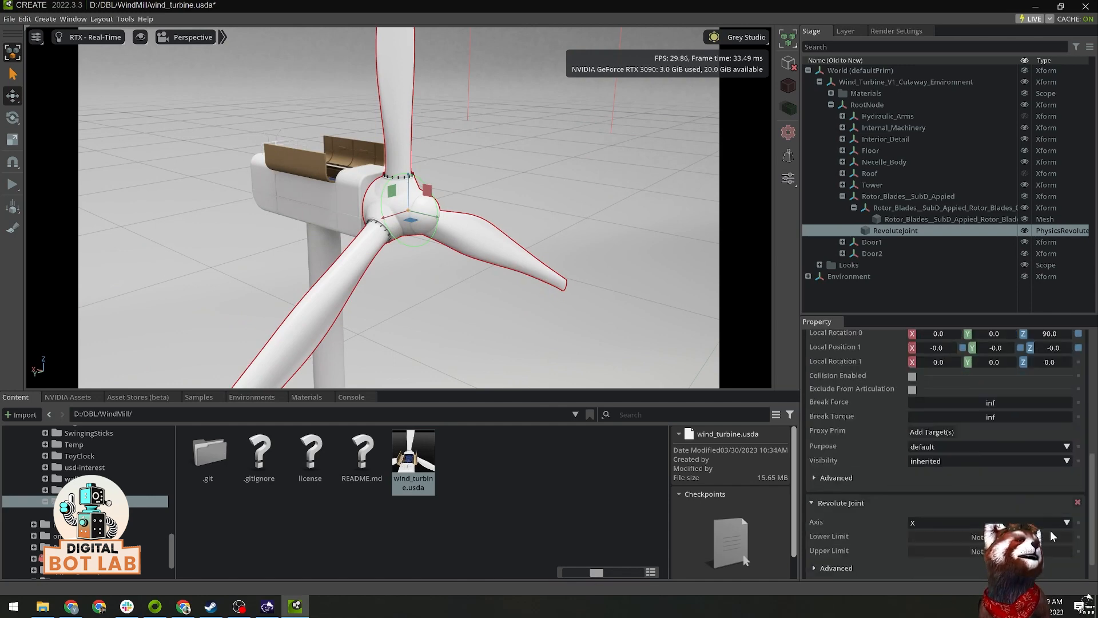
left_click(1065, 523)
left_click(957, 546)
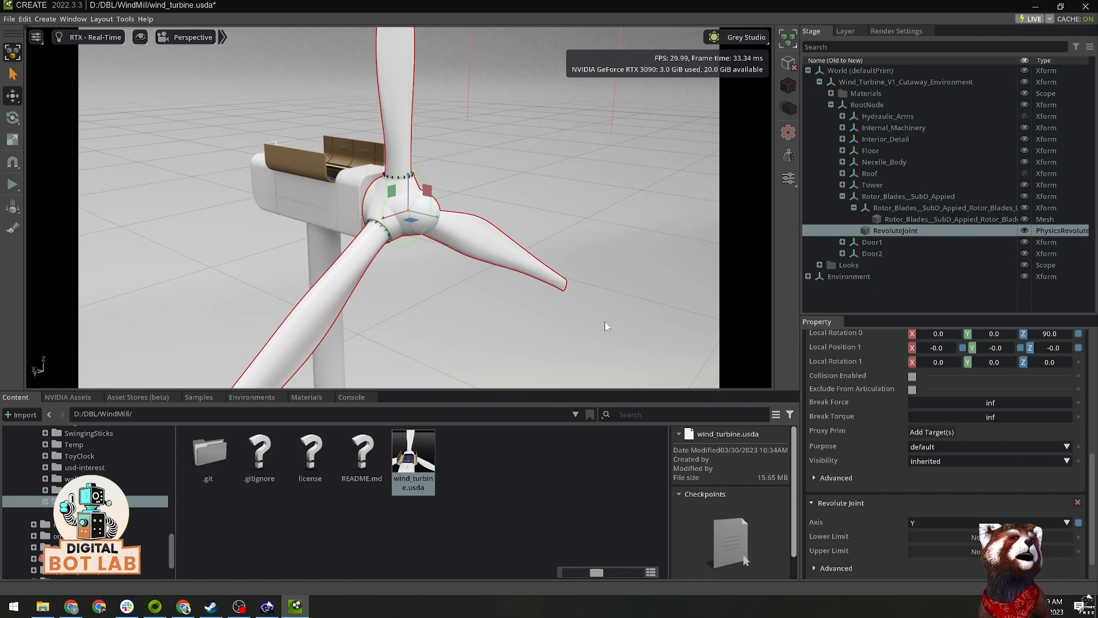
Step: Add the Rigid Body with Colliders Preset physics to the Rotor_Blades__SubD_Appied Xform
left_click_drag(564, 280, 538, 276, "alt")
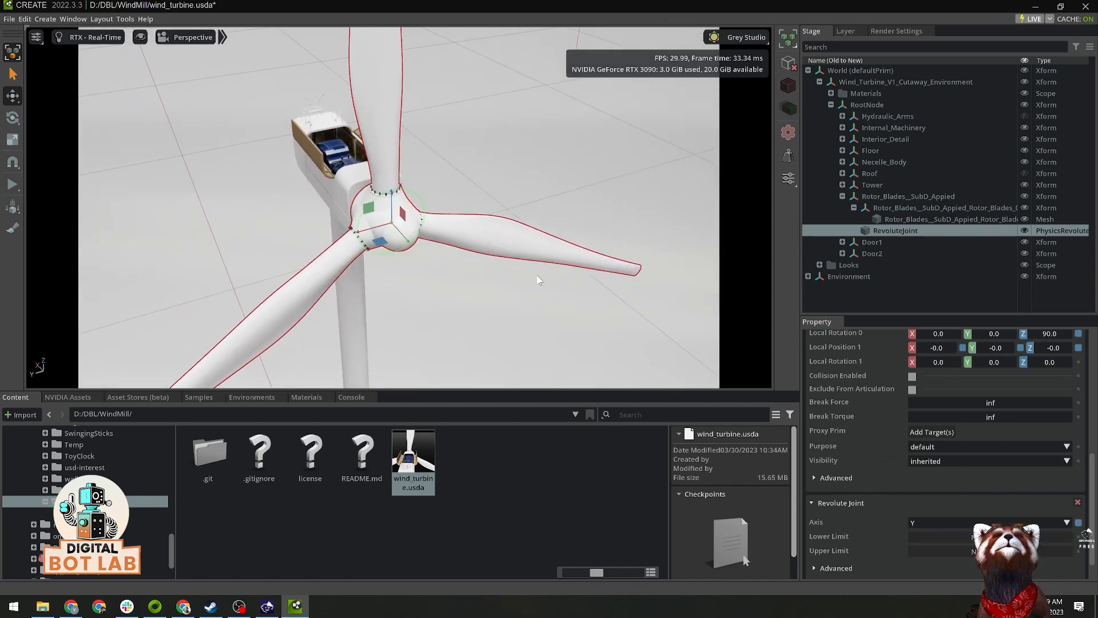
left_click(887, 198)
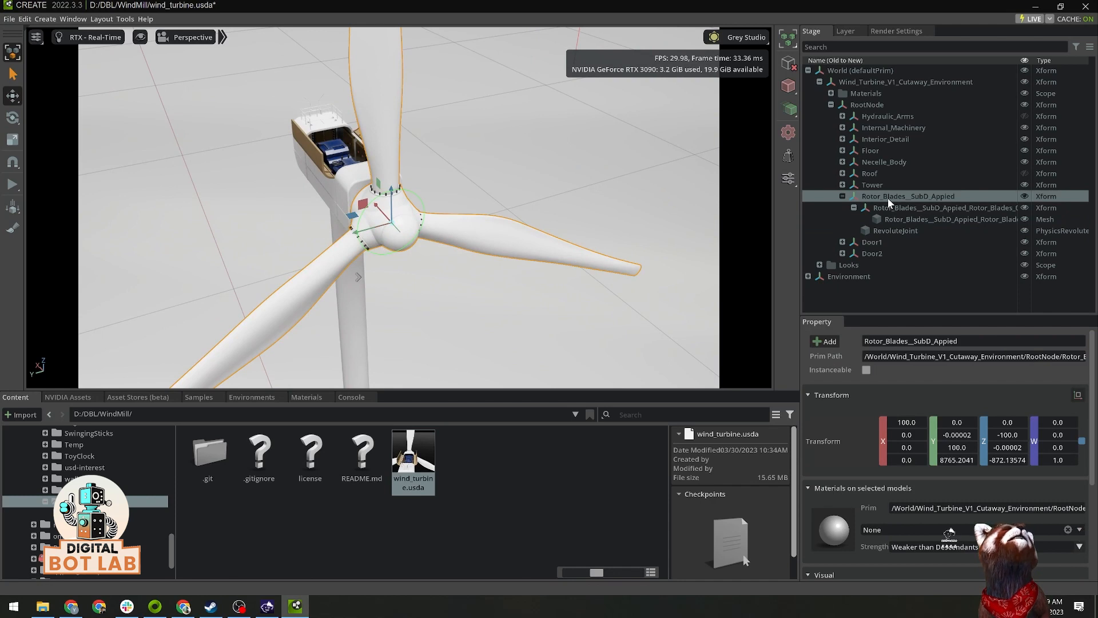
right_click(887, 198)
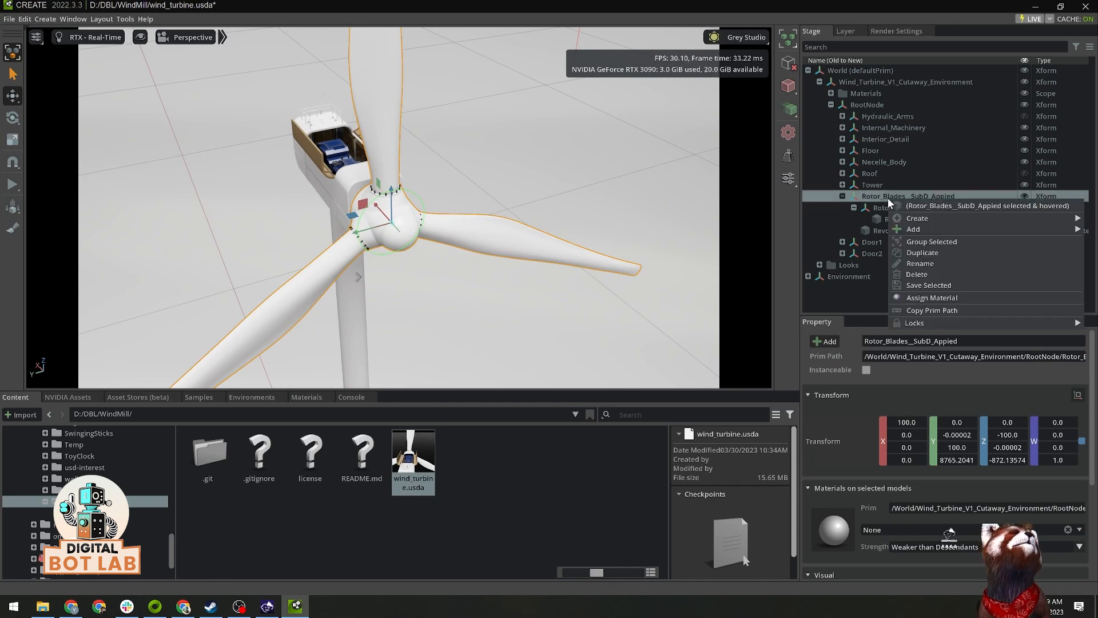
mouse_move(918, 228)
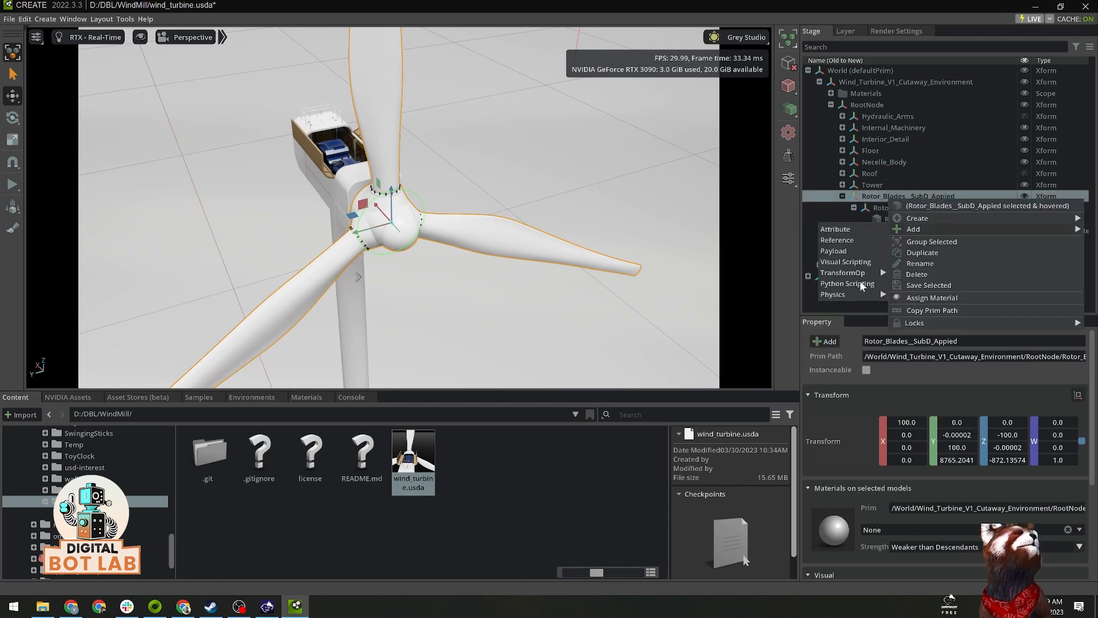
mouse_move(858, 295)
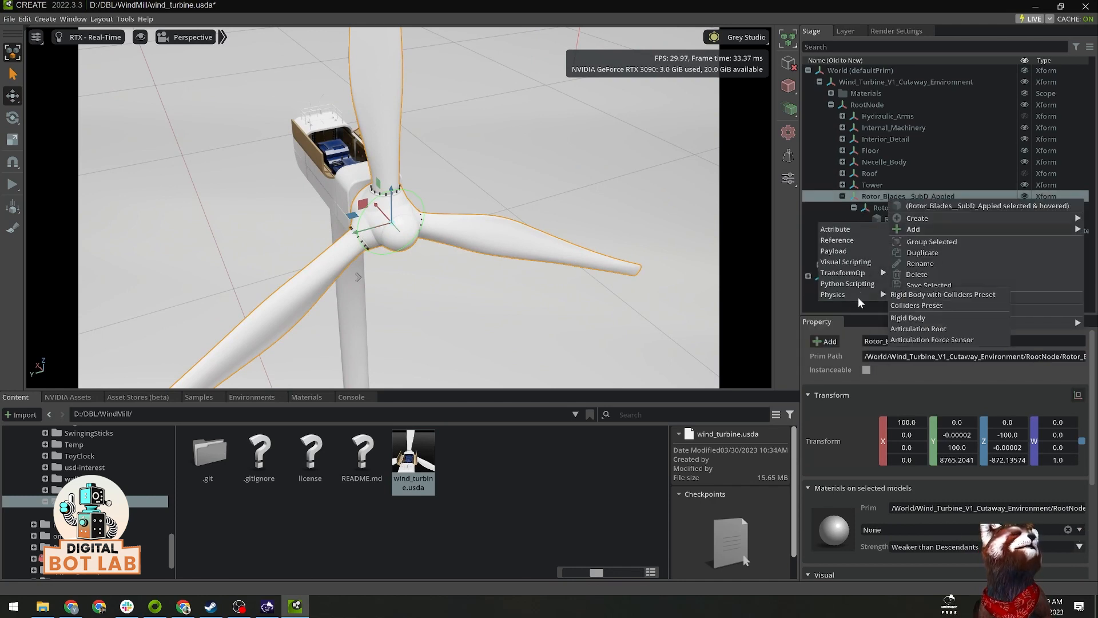
left_click(916, 295)
Step: Clear the selection, run the physics simulation while pulling a rotor blade to test its rotation, and stop the simulation
scroll(639, 218, "up", 1)
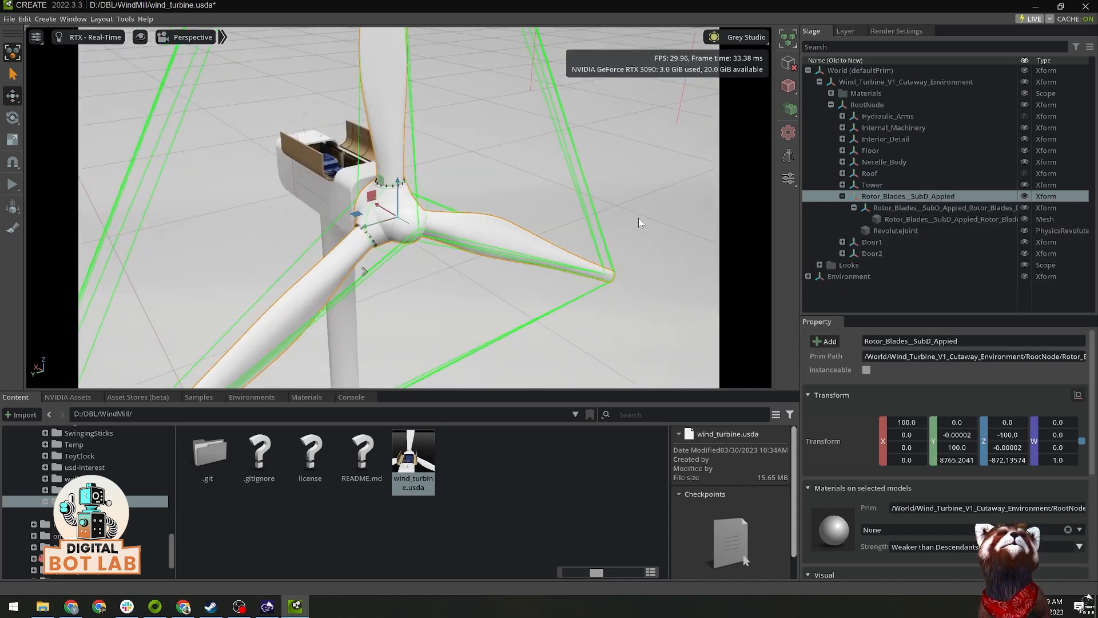
scroll(639, 218, "down", 2)
left_click_drag(639, 218, 520, 218, "alt")
left_click_drag(596, 232, 604, 225, "alt")
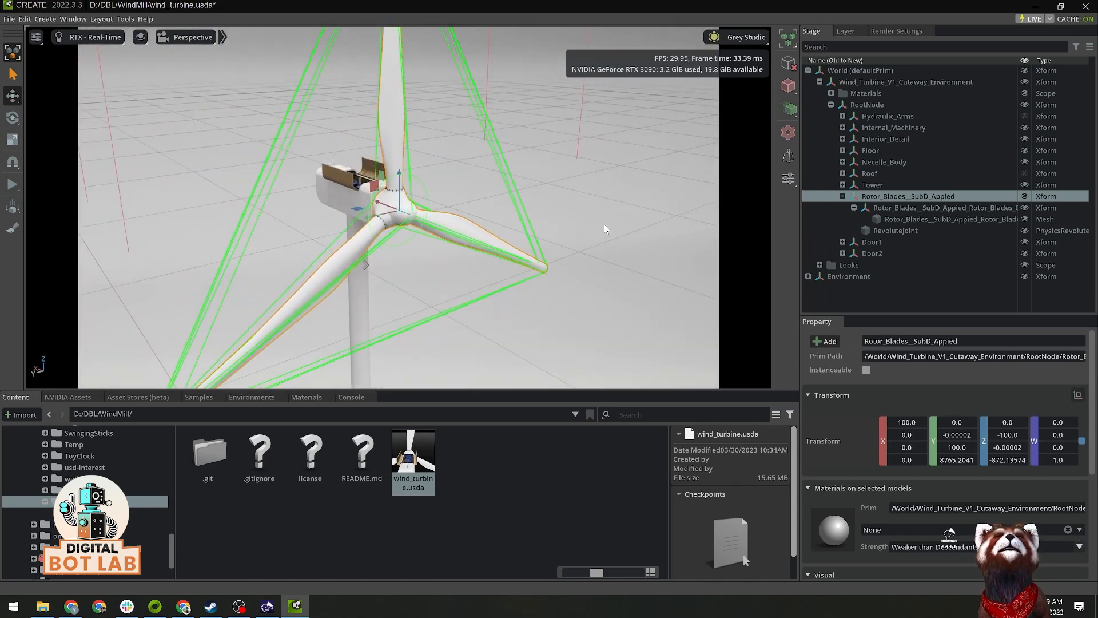
left_click(604, 226)
left_click_drag(371, 235, 246, 231, "alt")
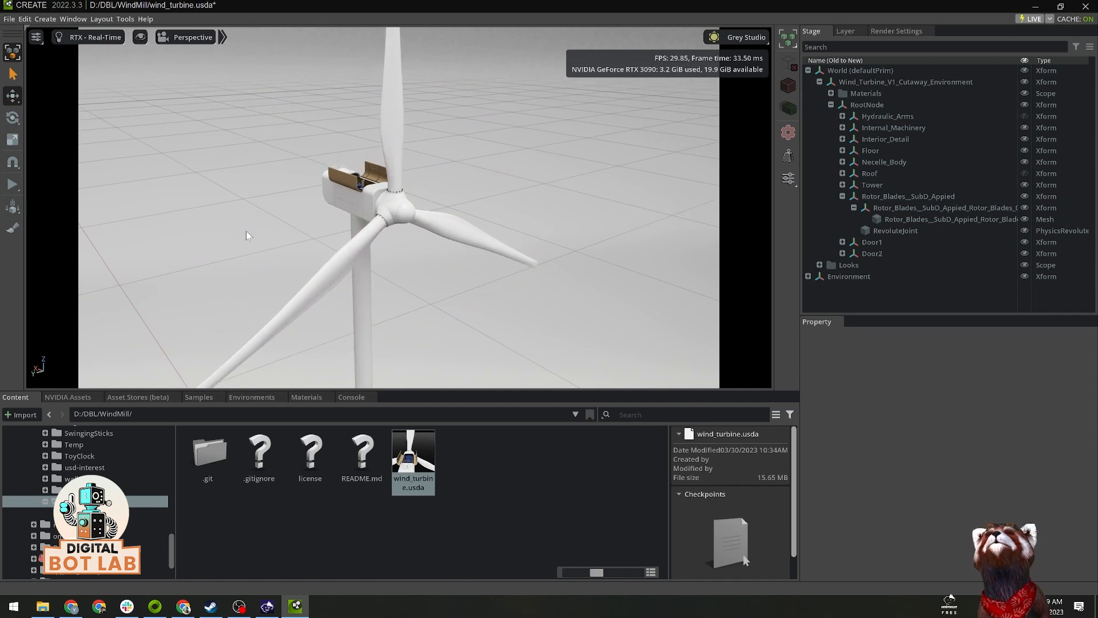
left_click(12, 184)
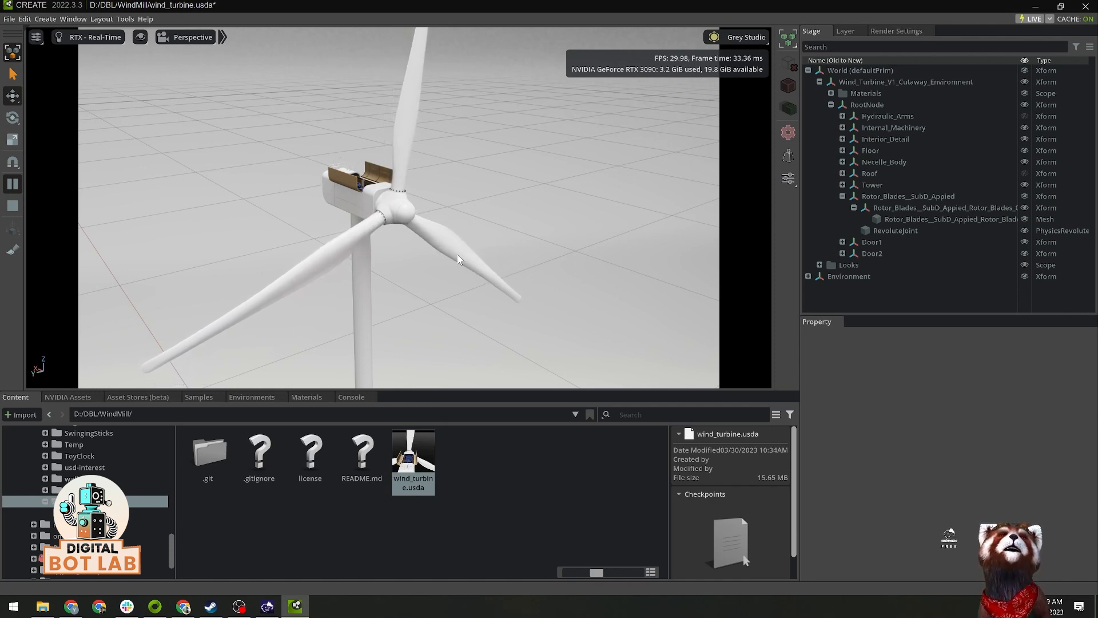
left_click_drag(458, 259, 432, 270, "shift")
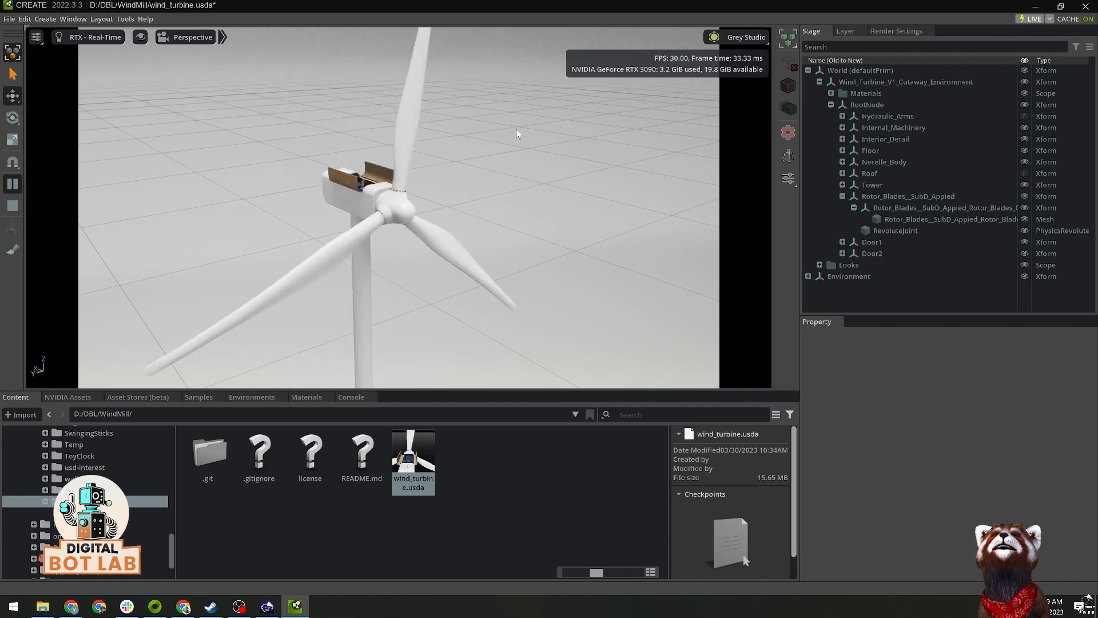
left_click(13, 207)
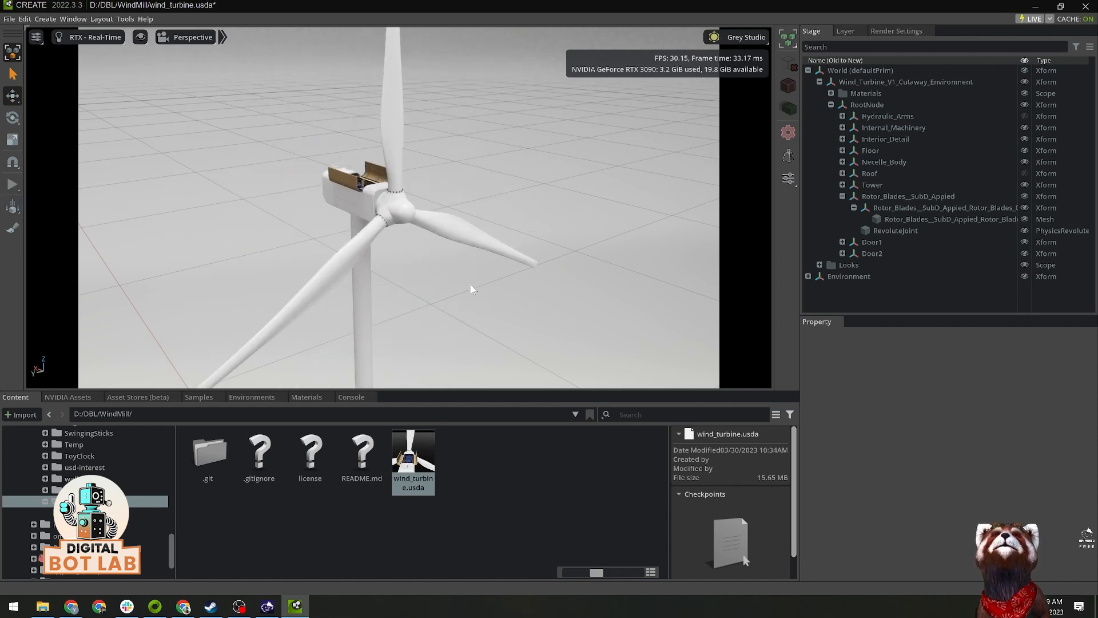
Step: Add an angular drive to the rotor's RevoluteJoint and bring its angular drive settings into view
left_click_drag(470, 285, 492, 289, "alt")
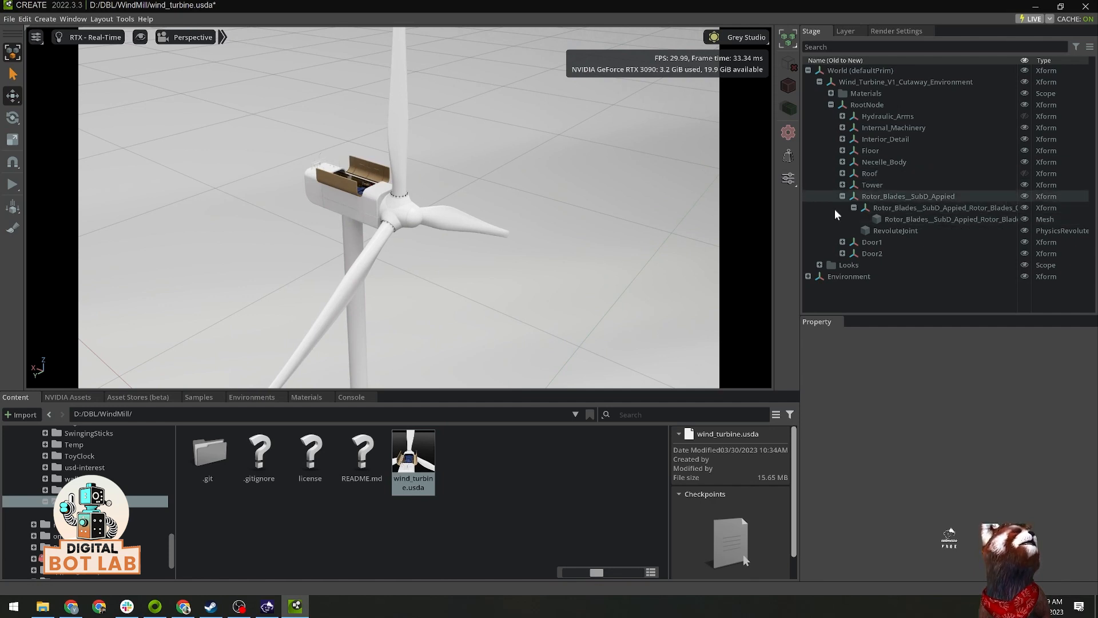
left_click_drag(470, 260, 427, 236, "alt")
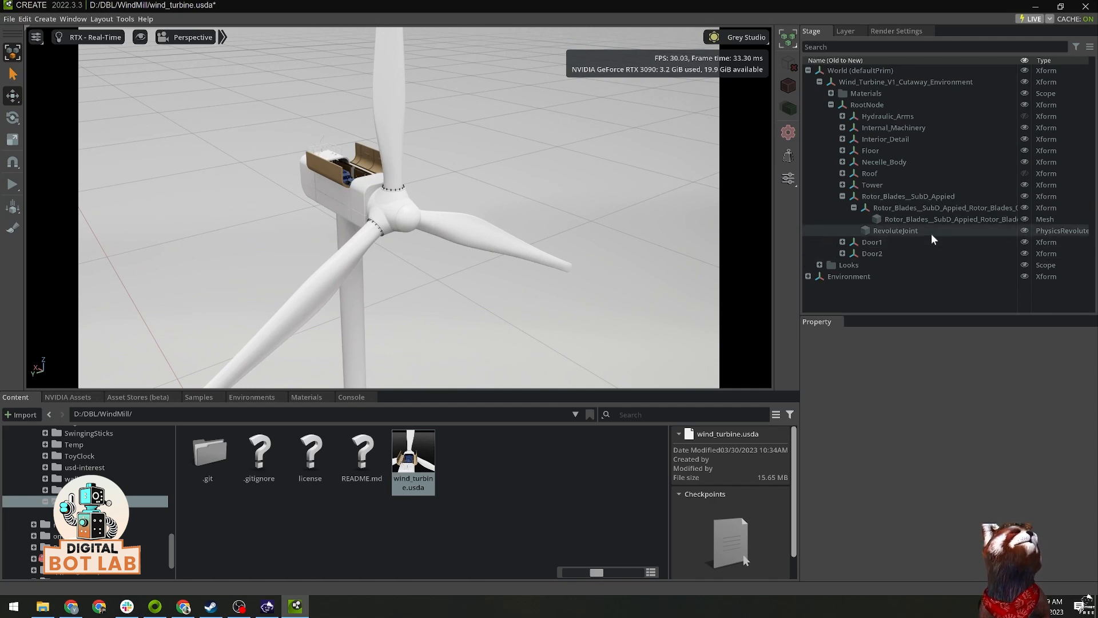
left_click(893, 231)
scroll(967, 423, "down", 10)
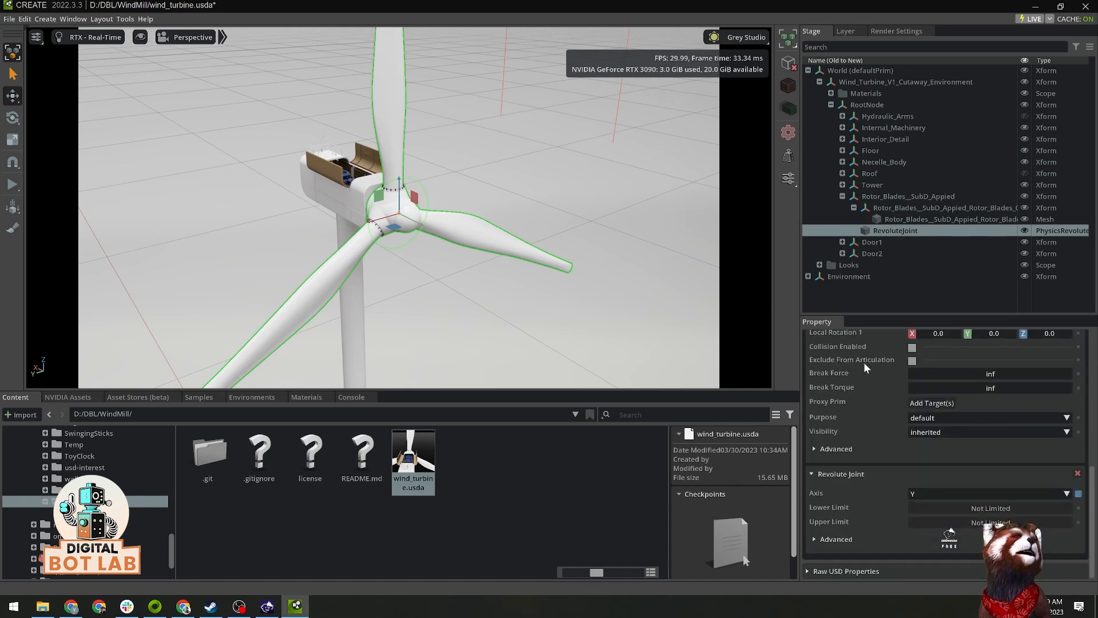
scroll(861, 365, "up", 10)
right_click(912, 230)
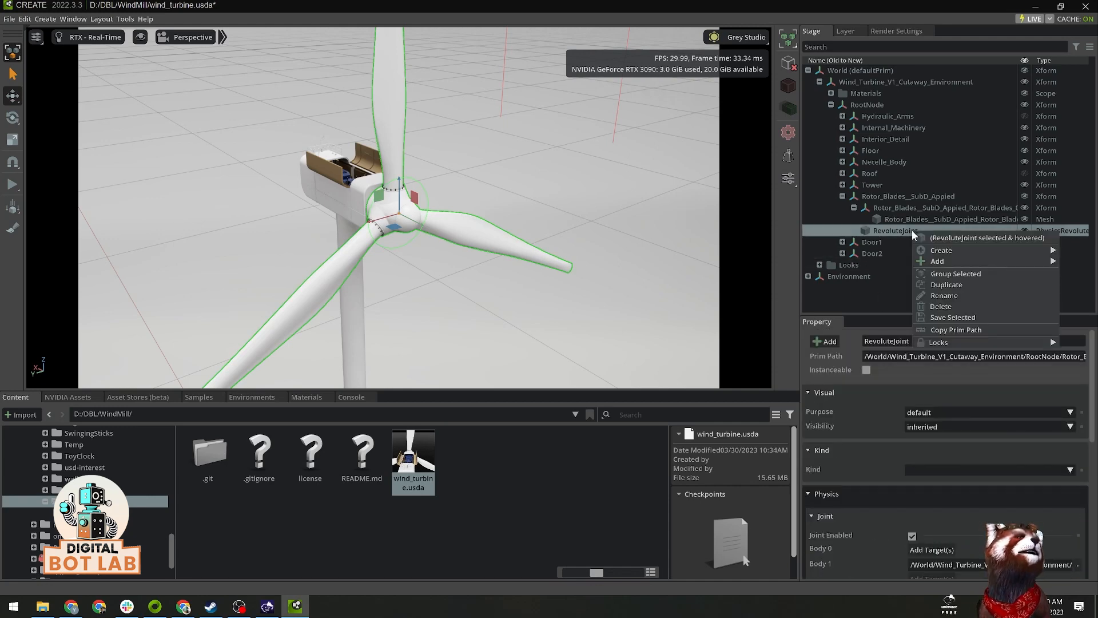
mouse_move(942, 261)
mouse_move(871, 318)
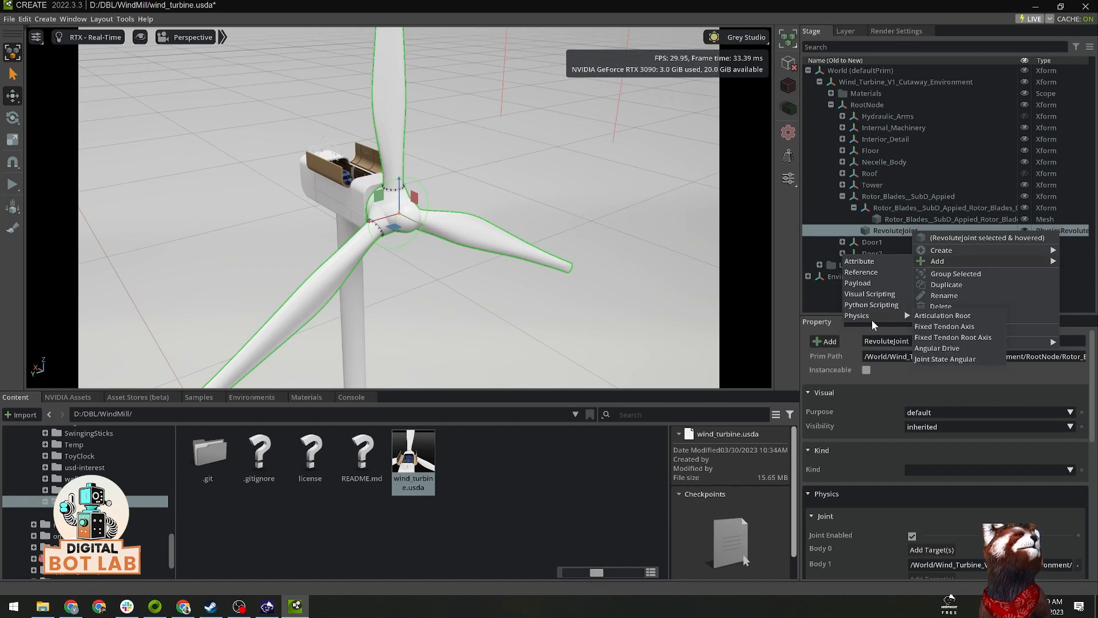
left_click(944, 345)
scroll(992, 424, "down", 8)
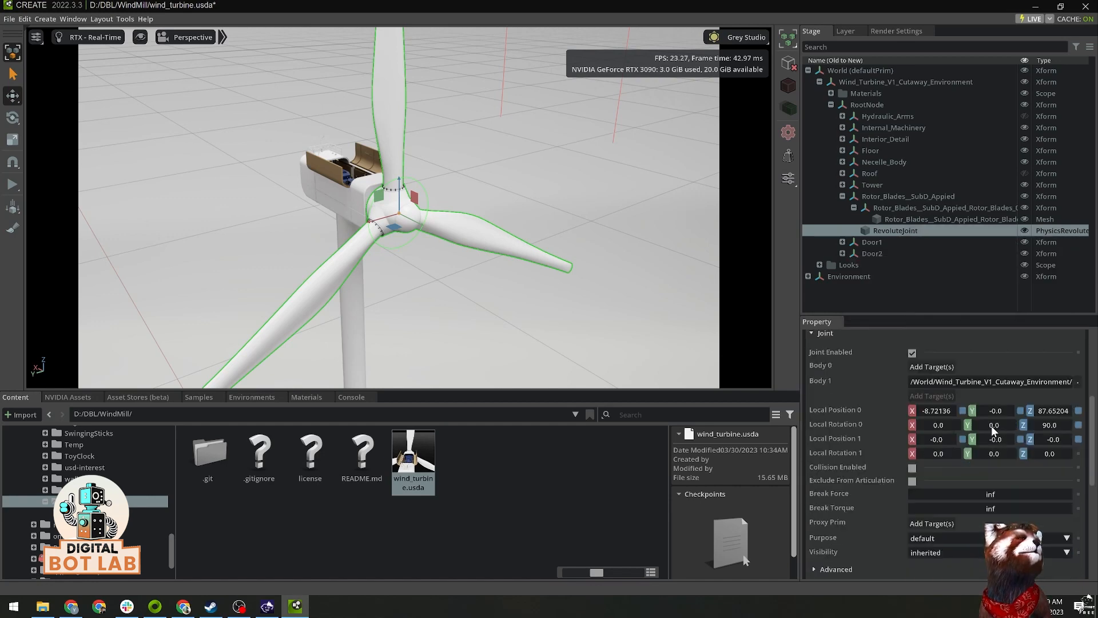
scroll(991, 426, "down", 2)
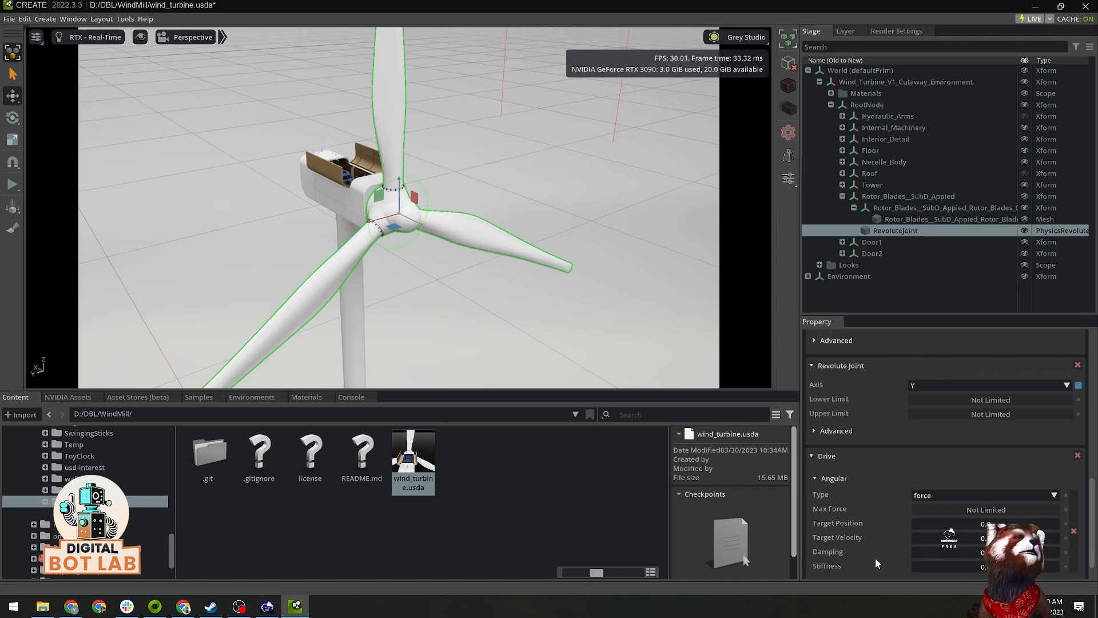
scroll(880, 536, "down", 2)
scroll(462, 284, "down", 3)
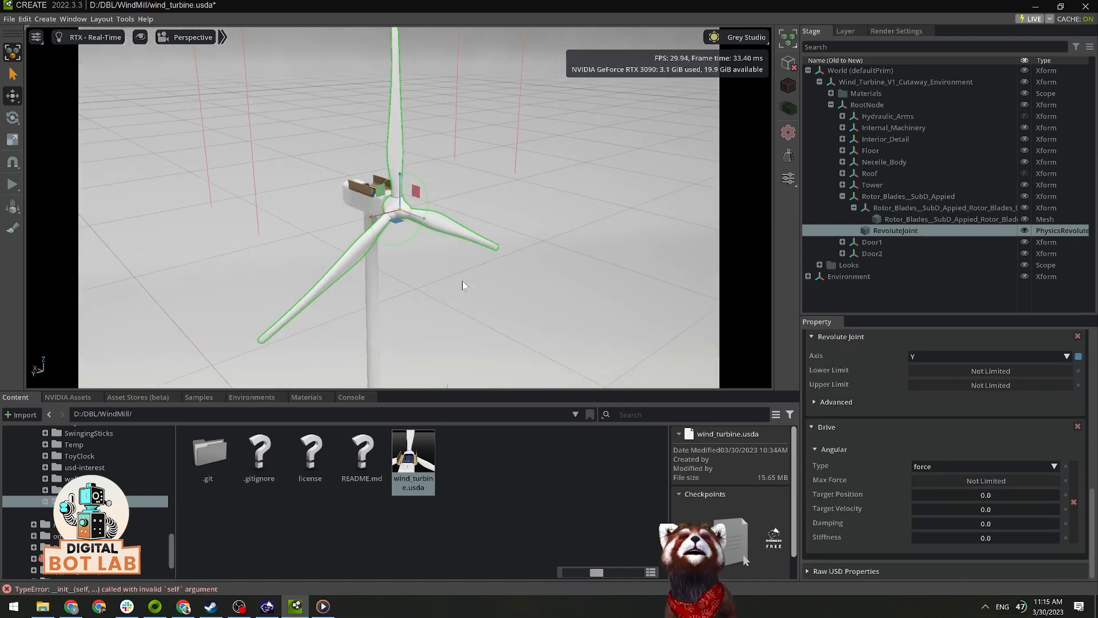
Step: Set the angular drive's target velocity to 200 and damping to 1000, and test them with a run of the simulation
left_click_drag(462, 281, 458, 268, "alt")
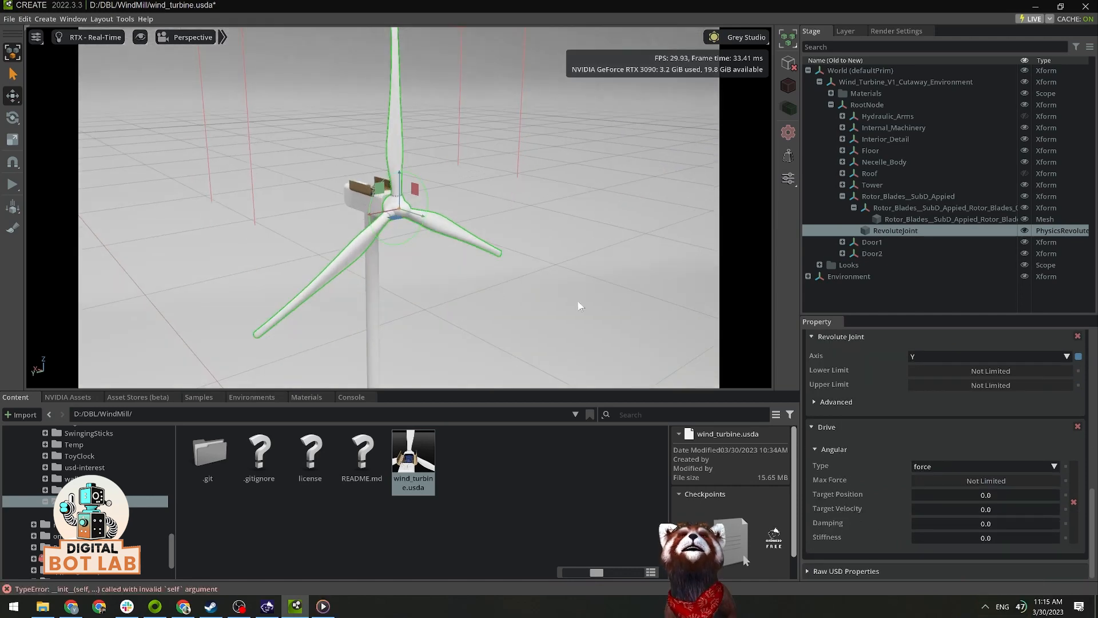
double_click(993, 510)
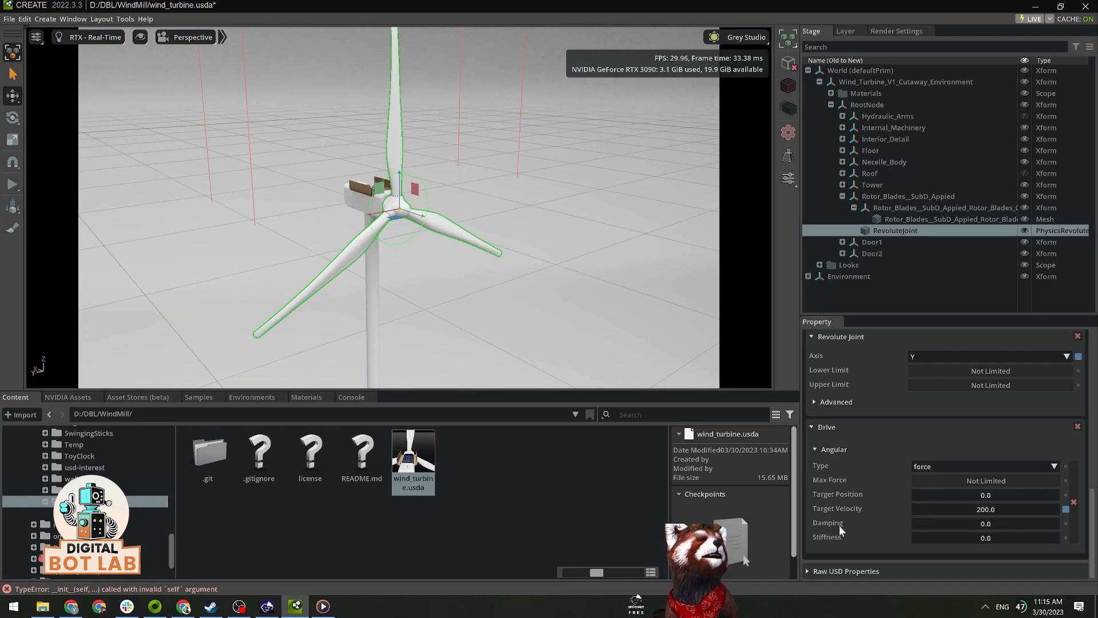
double_click(986, 523)
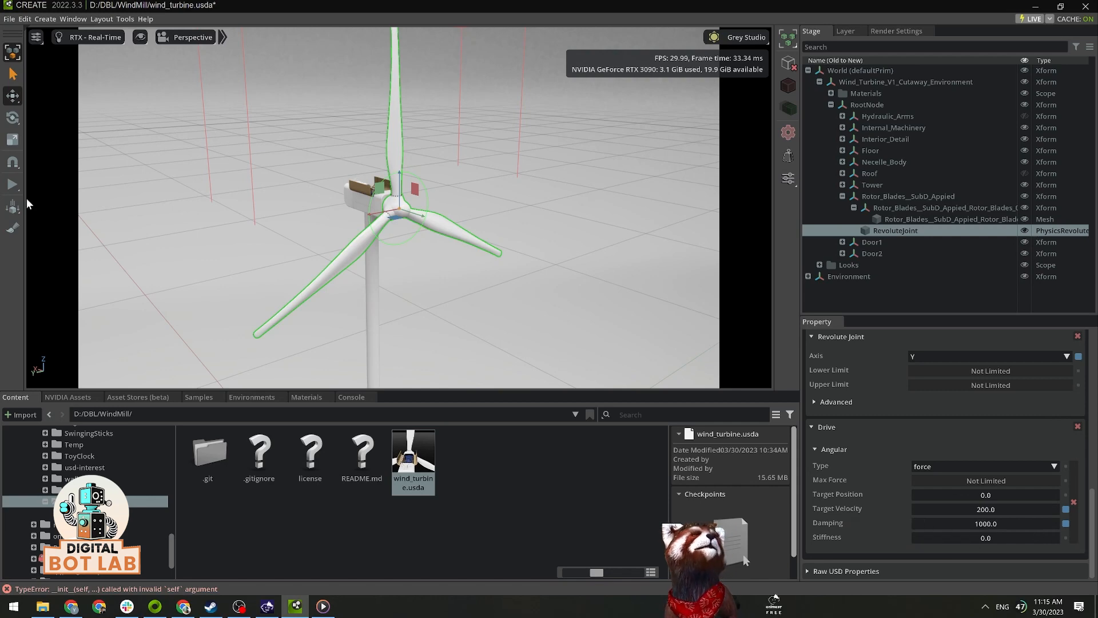
key("space")
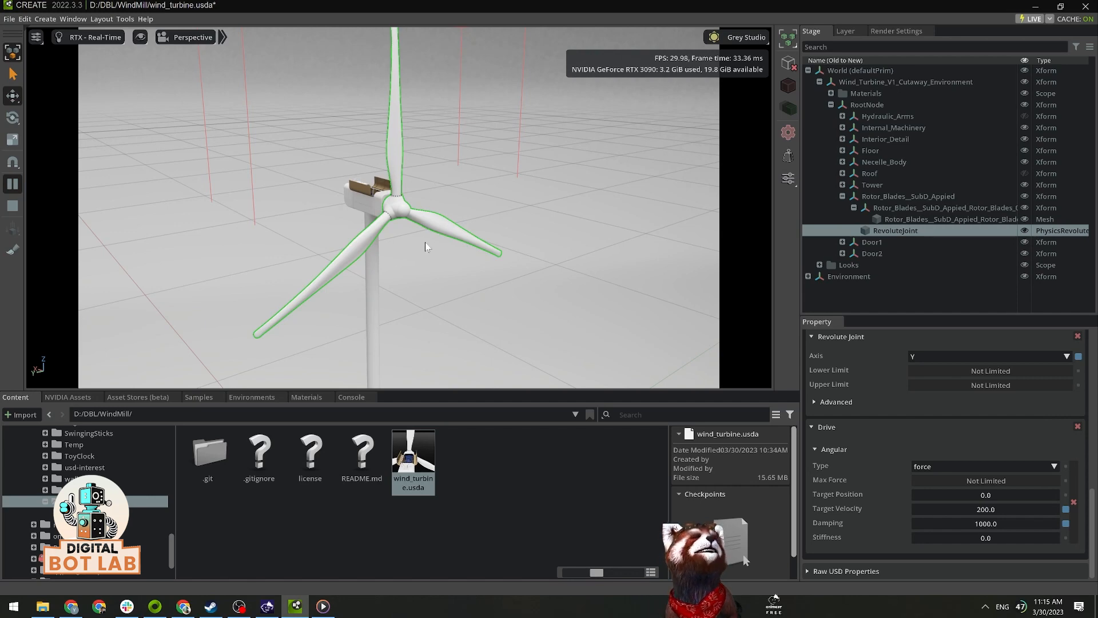
left_click(14, 211)
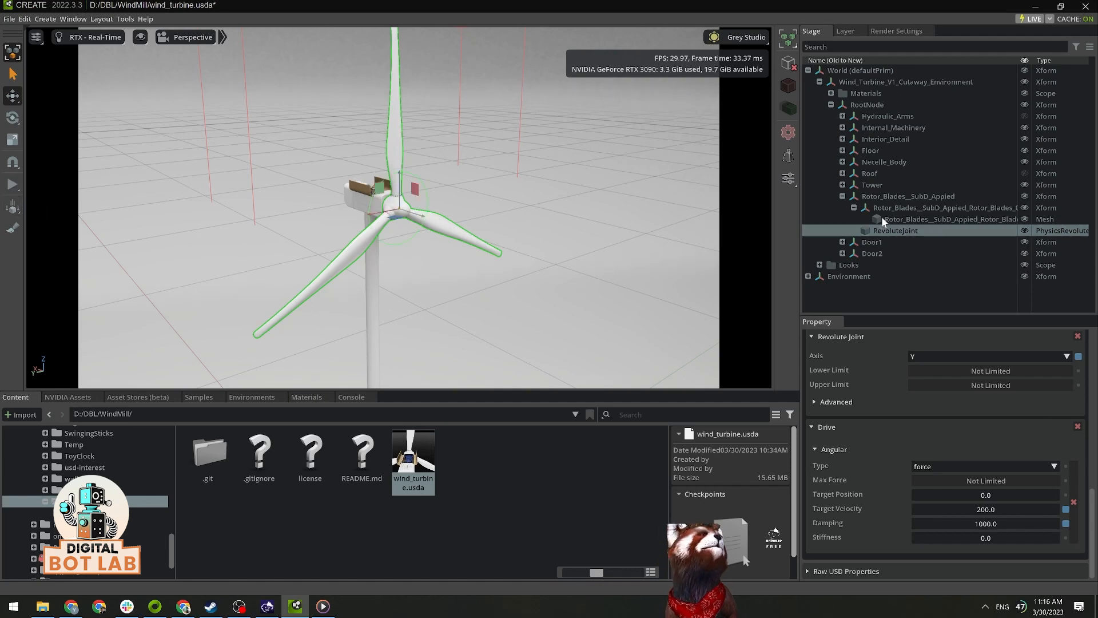
Step: Add the Mass physics property to the Rotor_Blades__SubD_Appied Xform
left_click(906, 198)
right_click(906, 198)
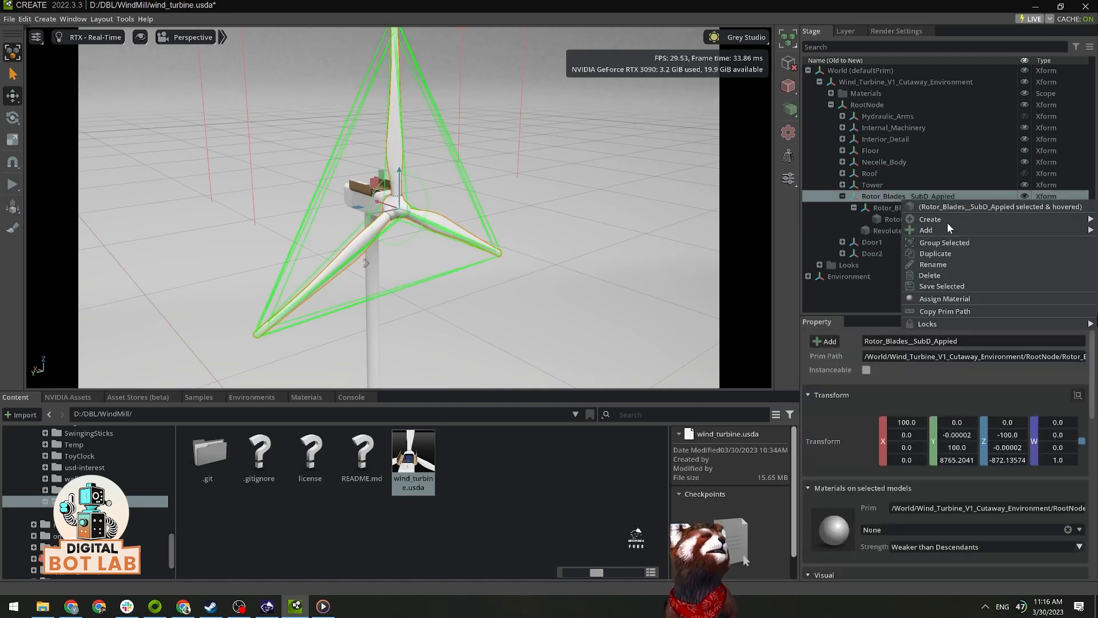
mouse_move(942, 226)
mouse_move(853, 295)
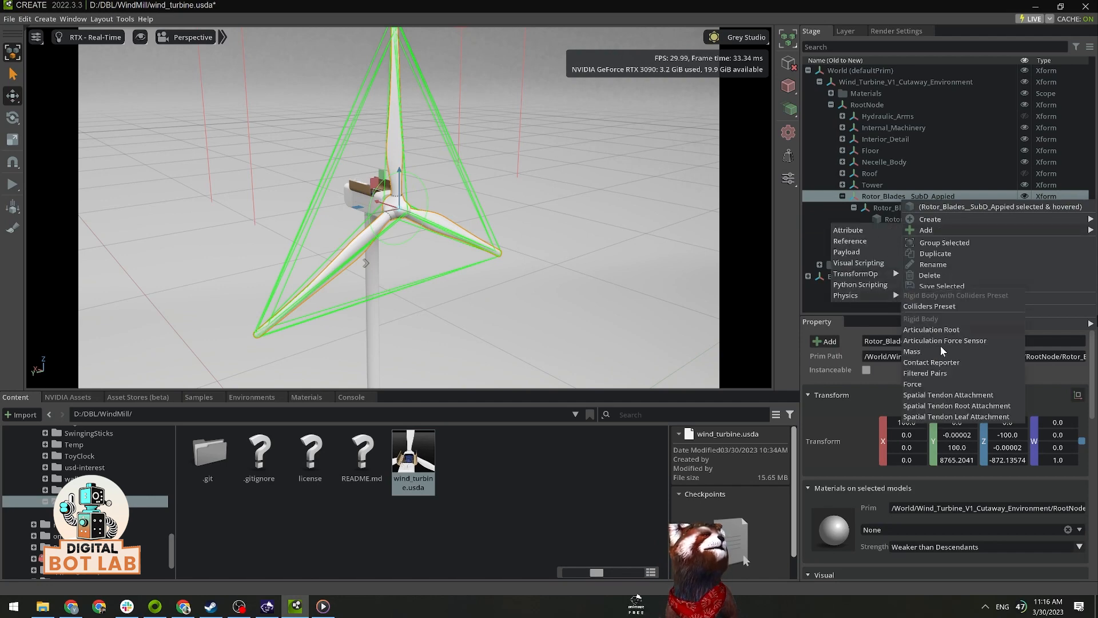
left_click(925, 355)
Step: Set the rotor blades' mass to 1.0 and density to 0.1
scroll(967, 422, "down", 5)
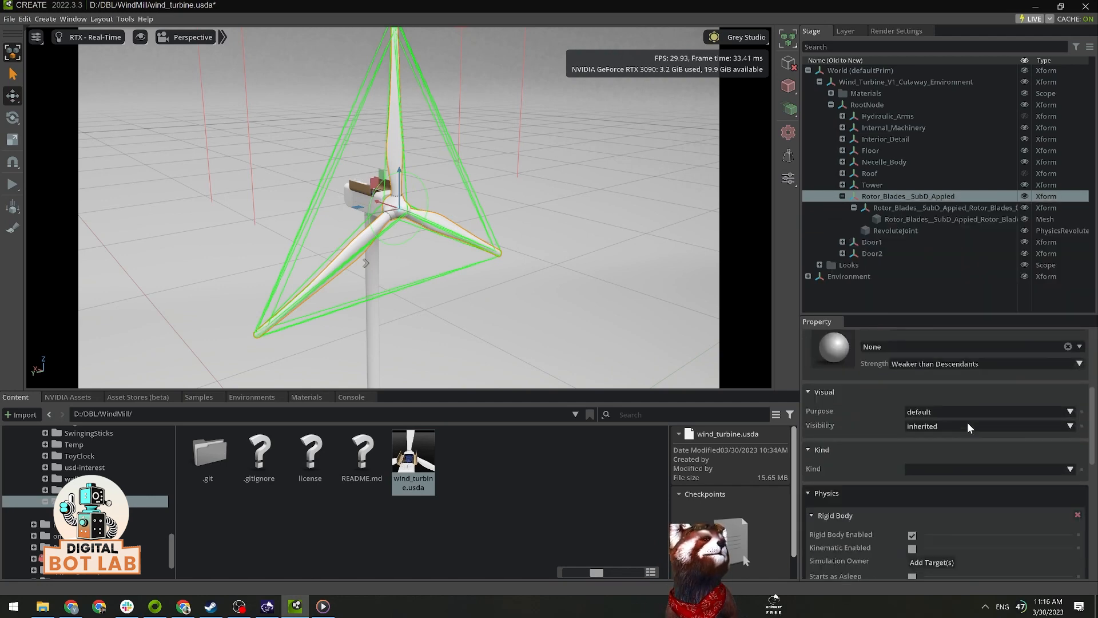
scroll(967, 422, "down", 8)
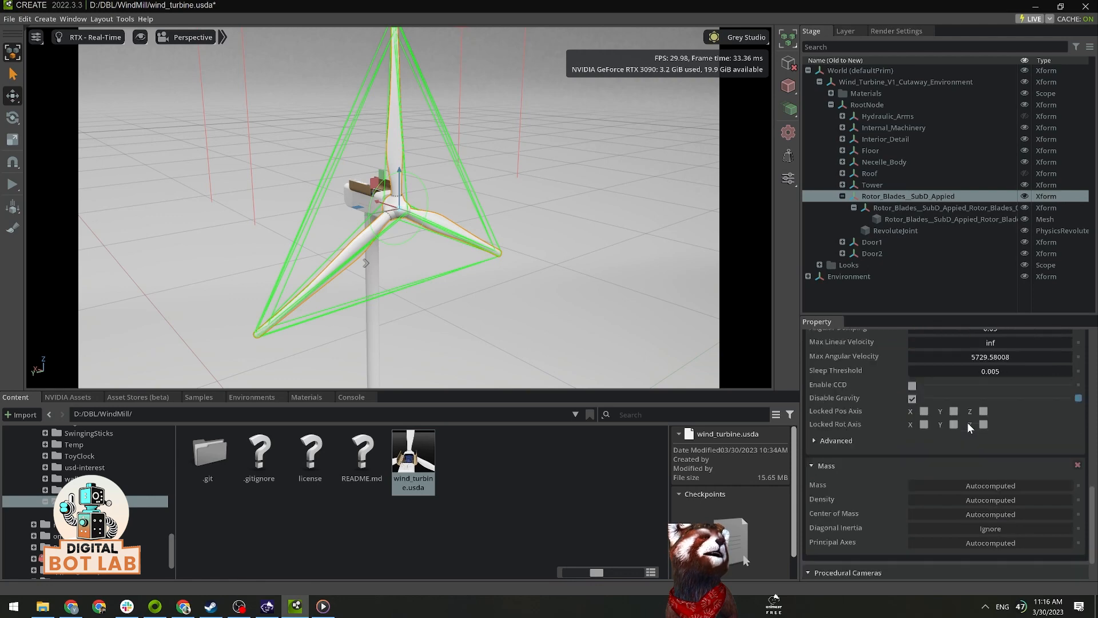
left_click(997, 485)
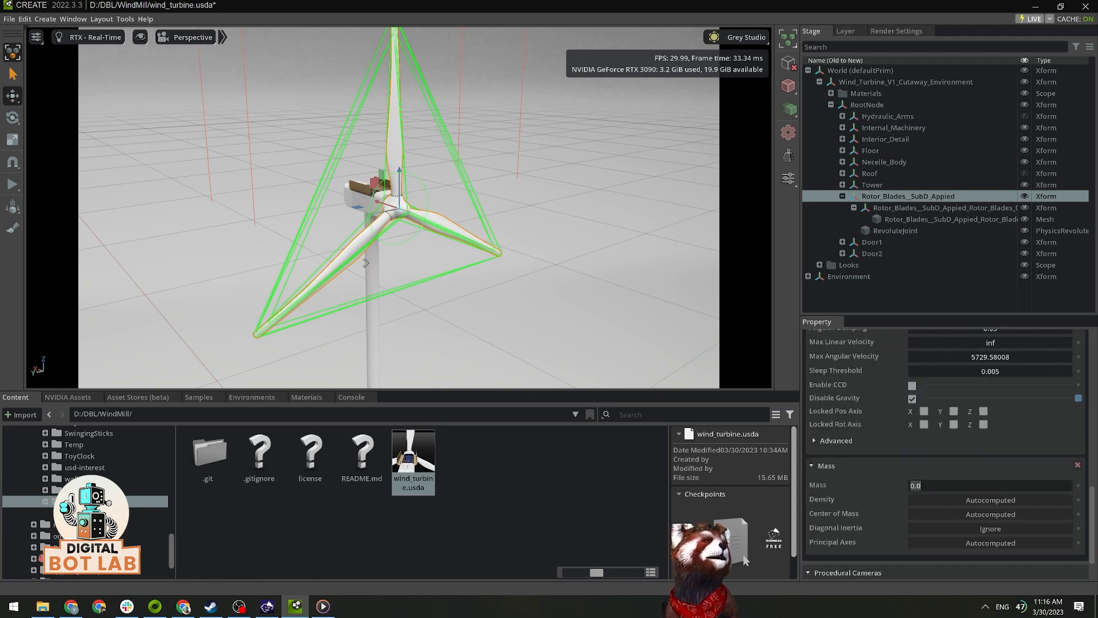
type("1.0")
key("Return")
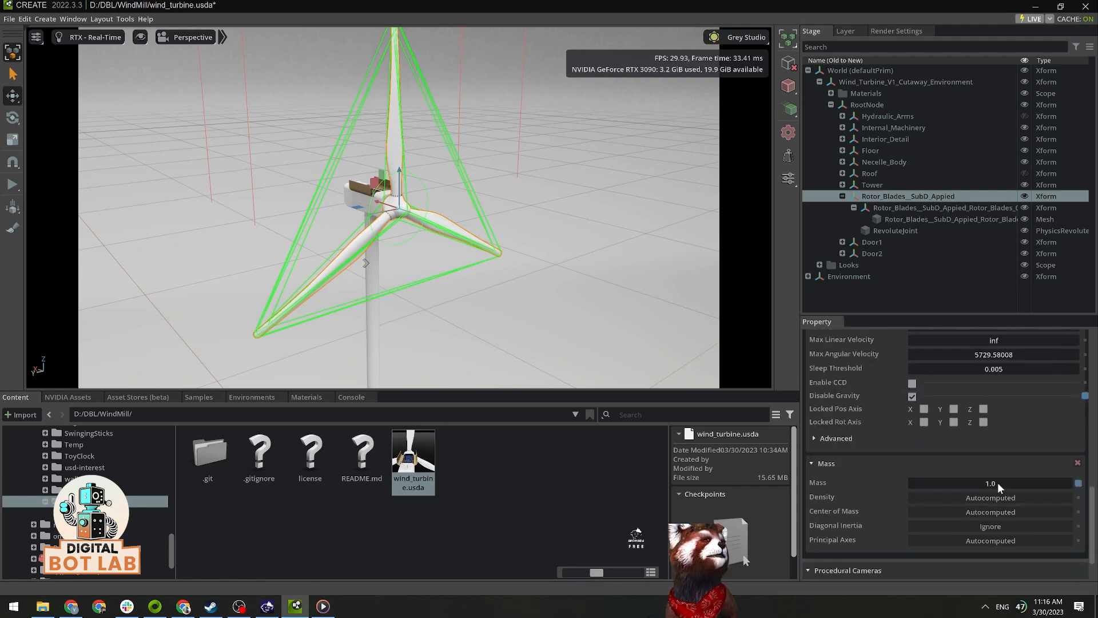
left_click(997, 496)
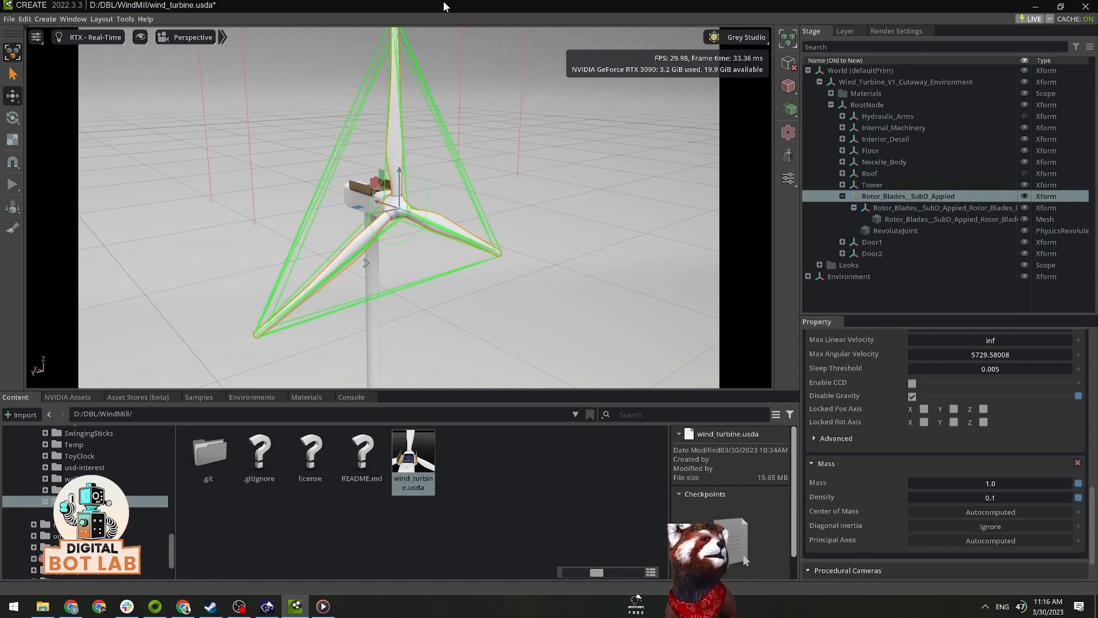
Step: Reselect the rotor's RevoluteJoint, run the simulation to check how the blades spin, and stop it
left_click(921, 237)
left_click(923, 232)
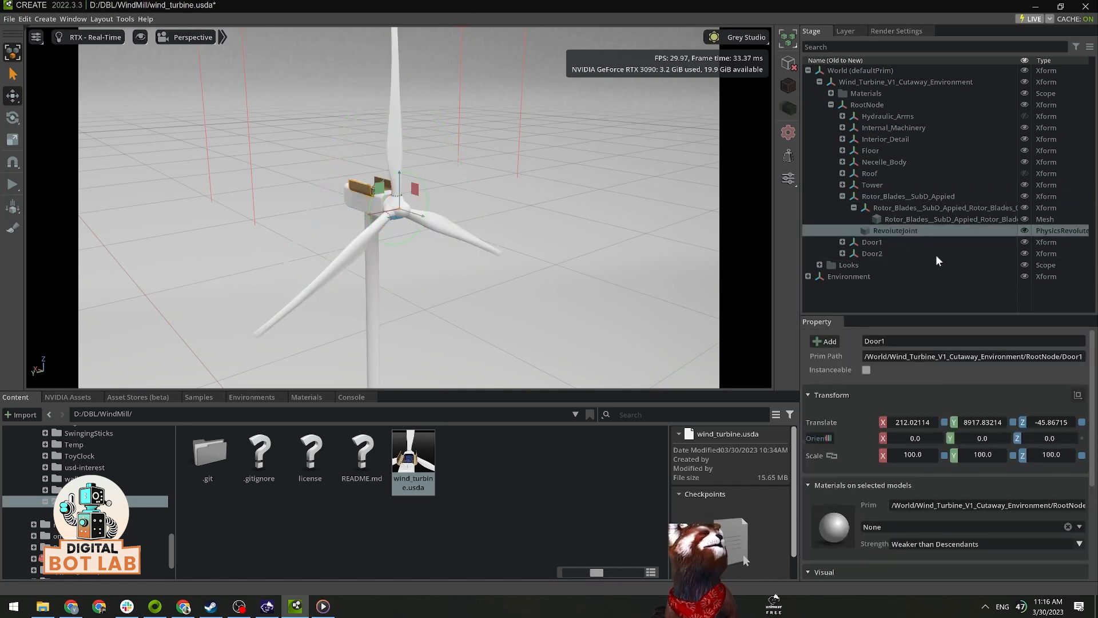
scroll(989, 467, "down", 10)
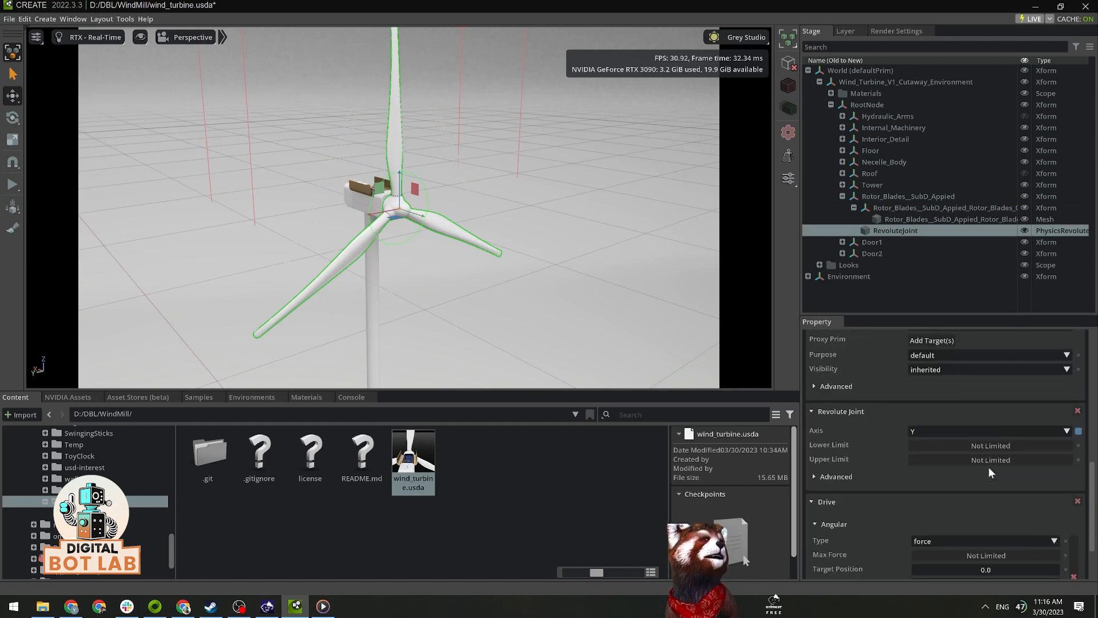
scroll(988, 467, "down", 2)
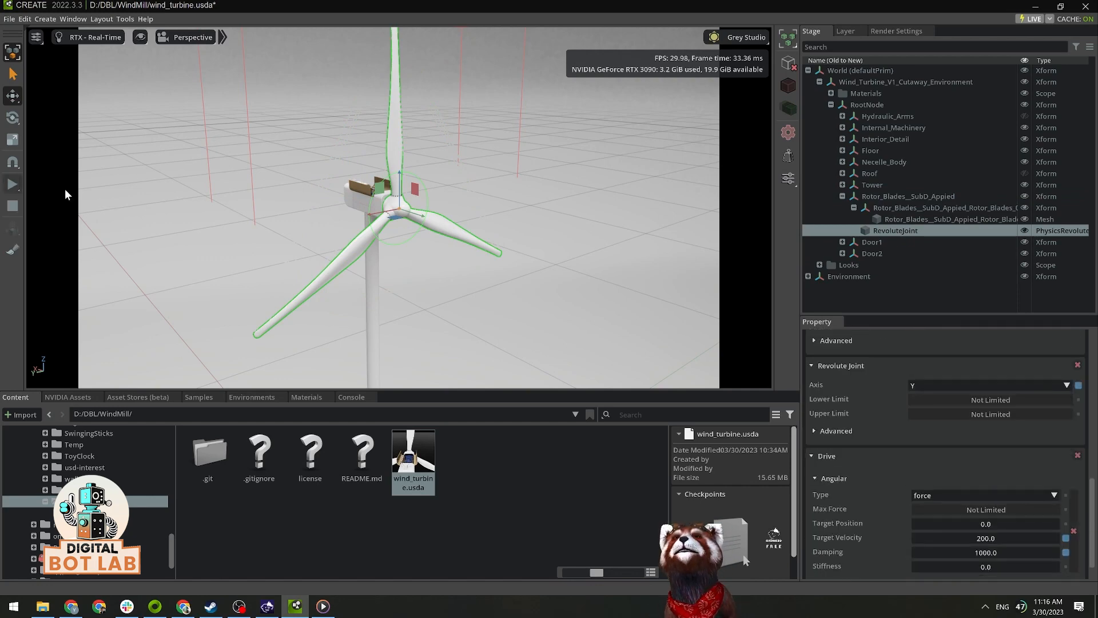
left_click(12, 183)
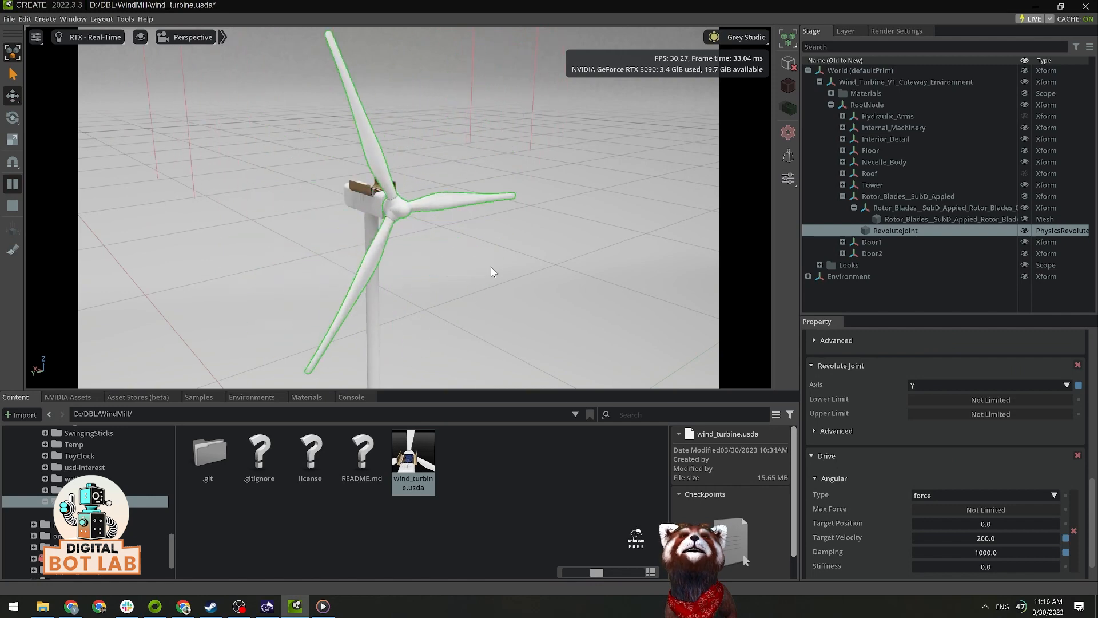
left_click_drag(491, 267, 525, 271, "alt")
left_click(13, 206)
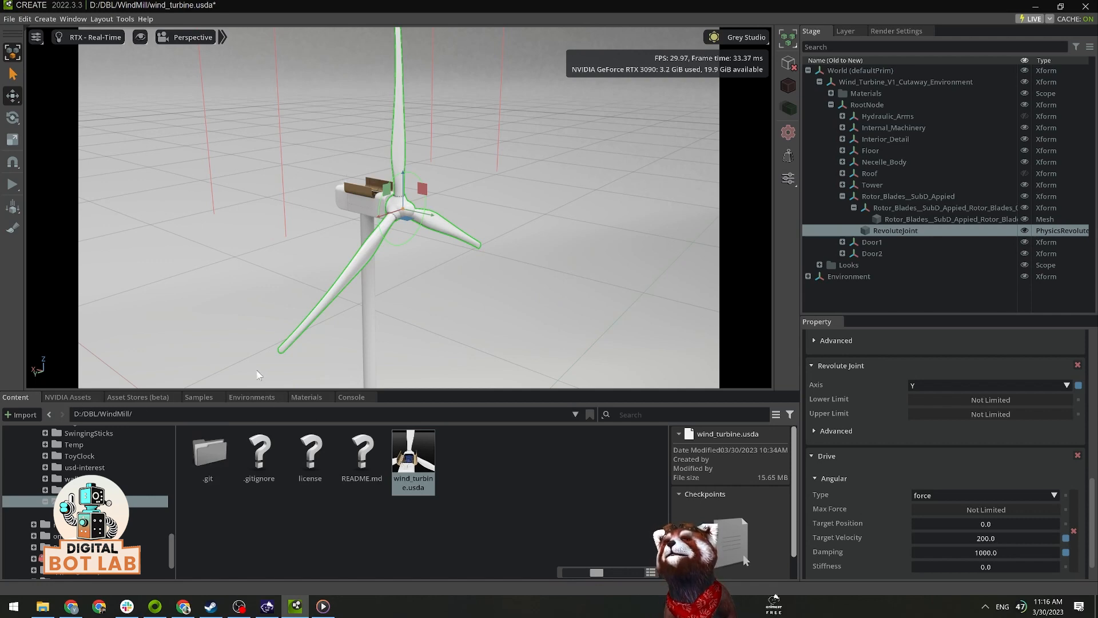
Step: Show the animation timeline and set its end frame to 10000
left_click(79, 21)
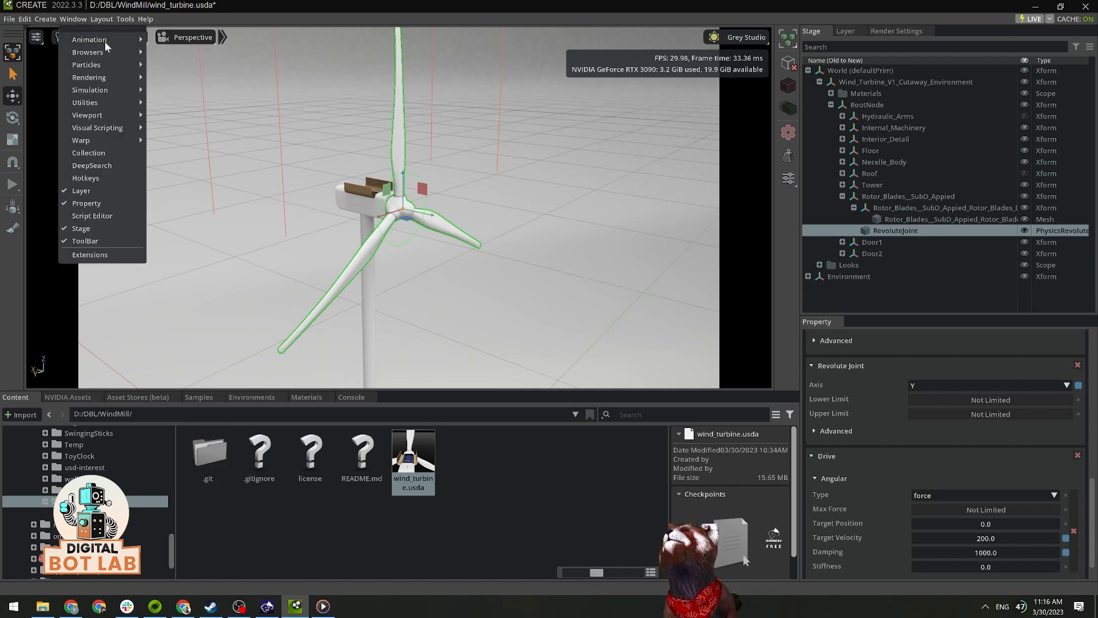
mouse_move(107, 41)
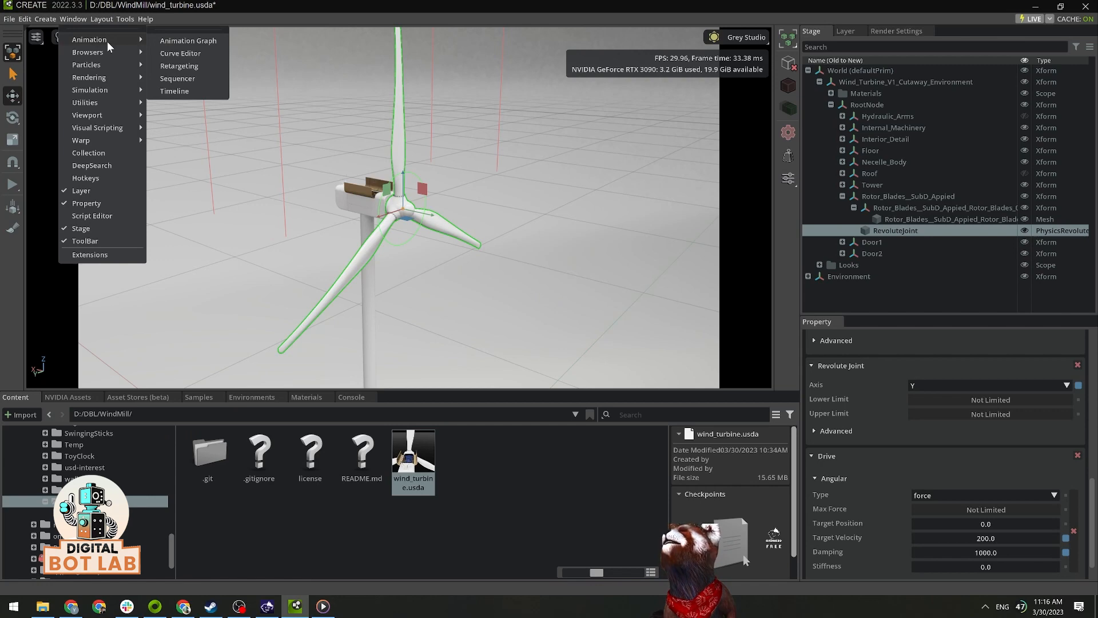
left_click(192, 93)
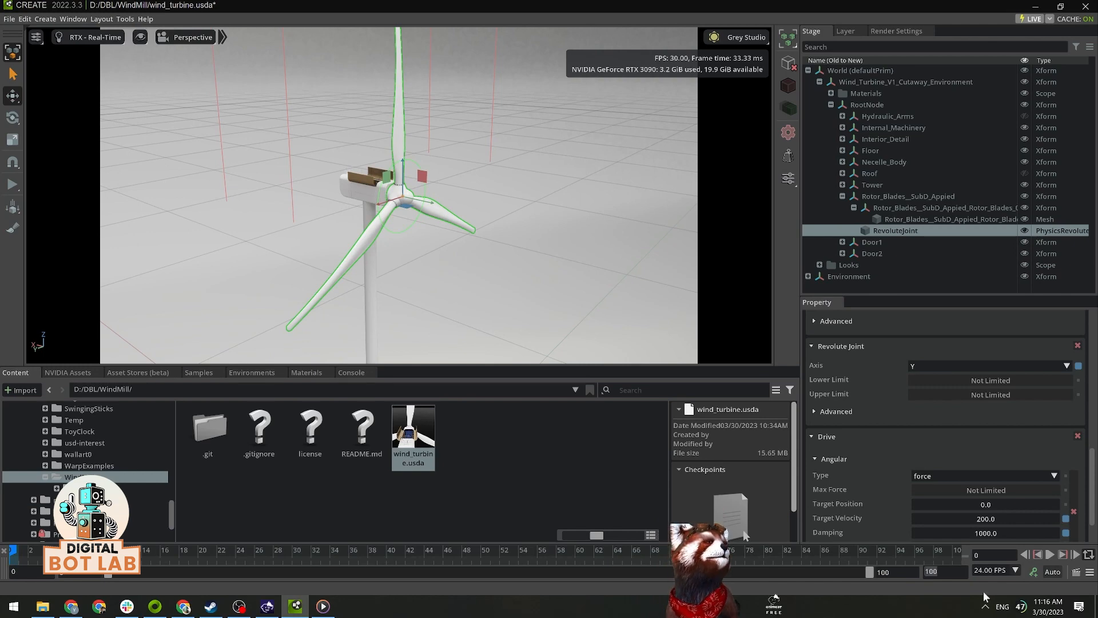
type("1000")
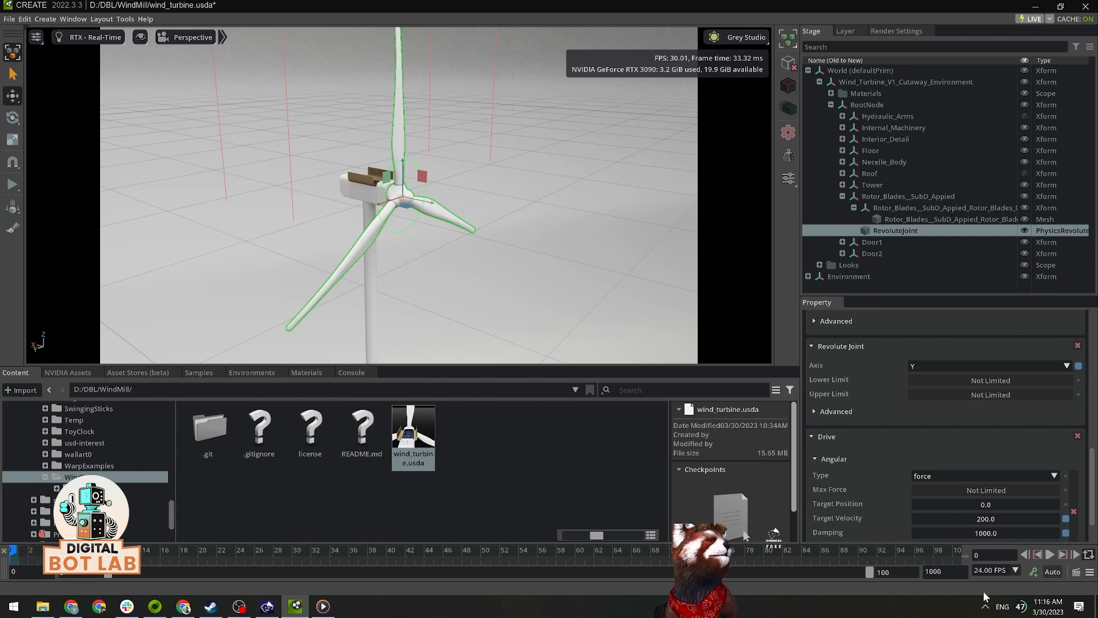
type("0")
key("Return")
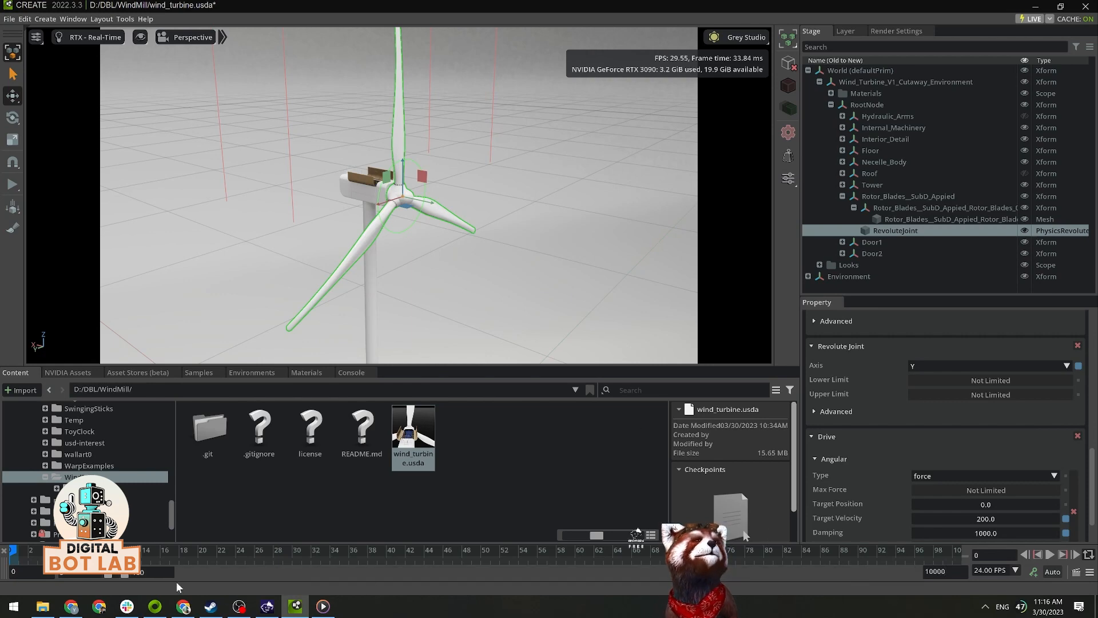
Step: Extend the timeline's displayed range to end at frame 744
left_click_drag(124, 572, 186, 574)
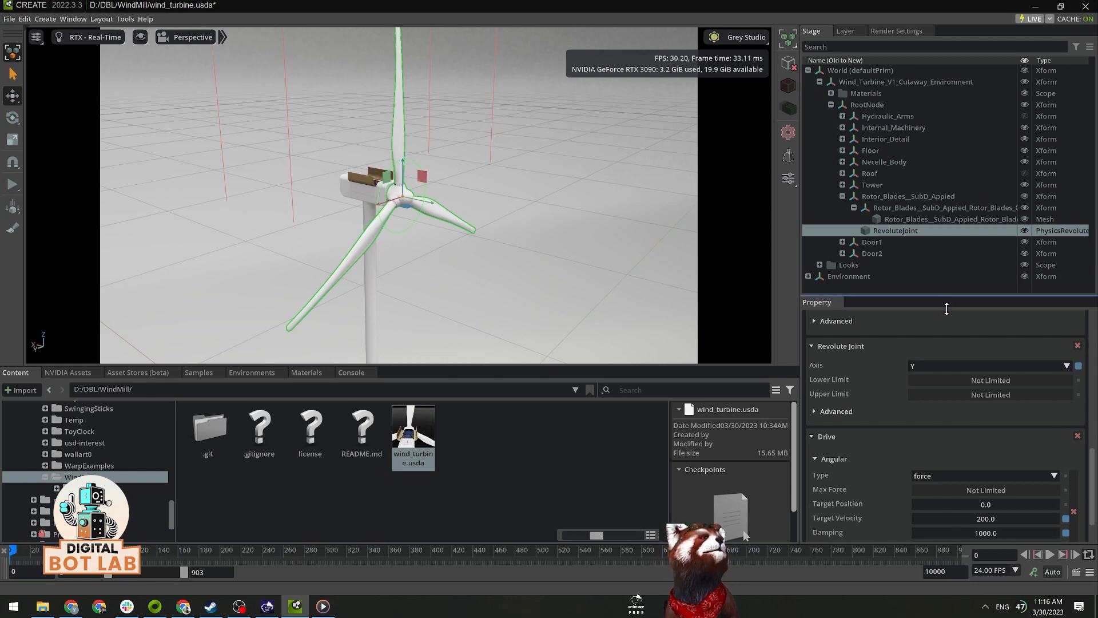
left_click_drag(946, 297, 946, 366)
mouse_move(187, 574)
left_mouse_down()
mouse_move(147, 572)
mouse_move(195, 570)
left_mouse_up()
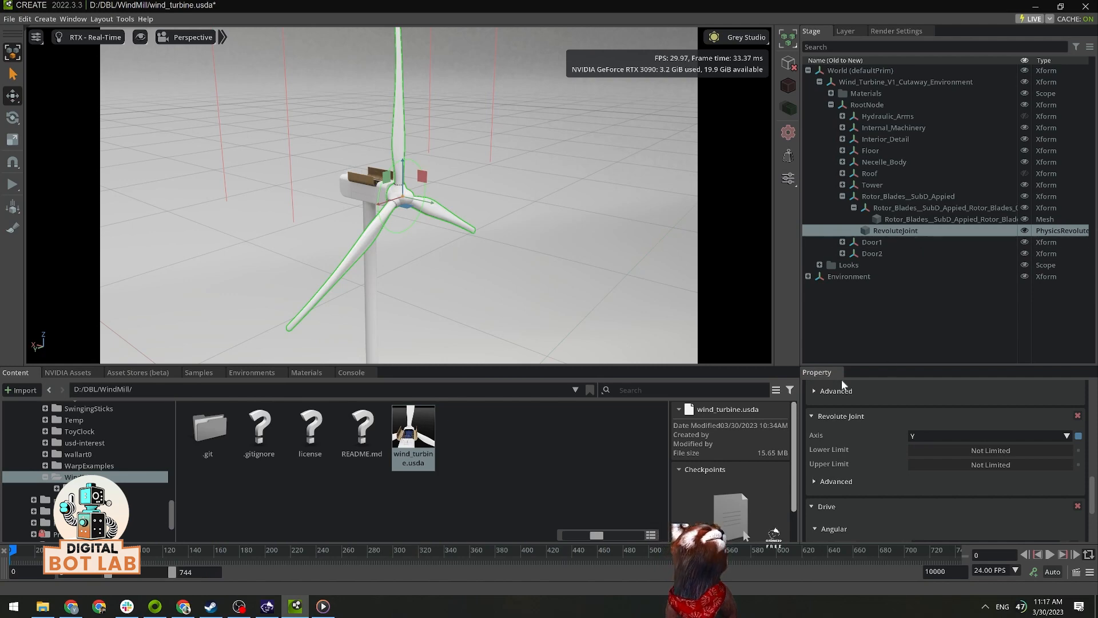
Step: Reset the angular drive's target velocity and damping to 0.0 and set a key for both at frame 0
left_click_drag(948, 367, 950, 313)
scroll(944, 365, "down", 2)
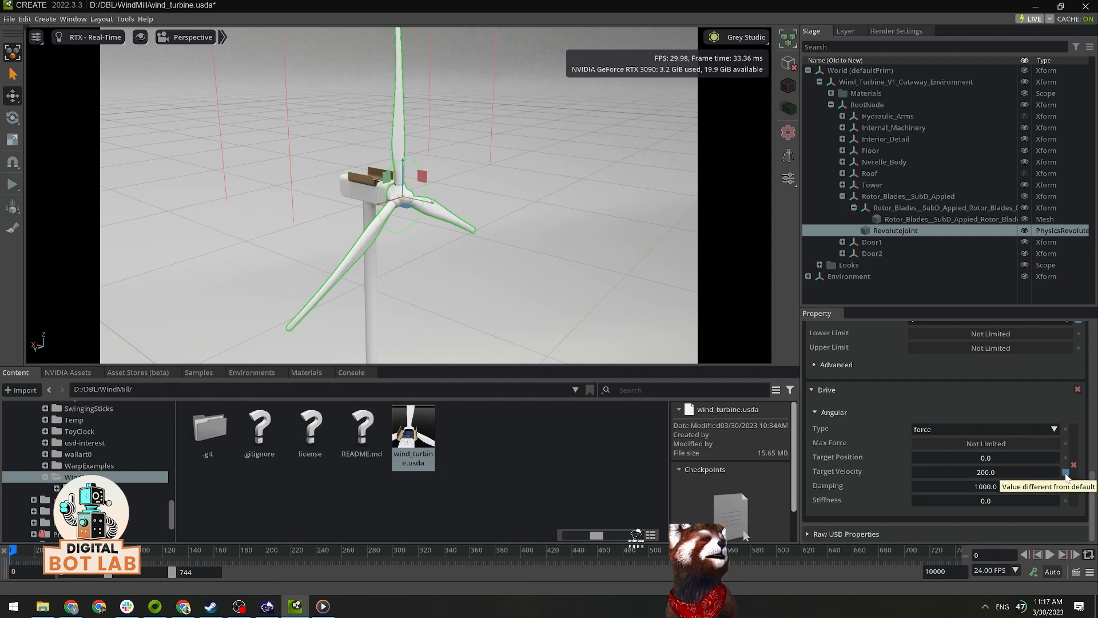
left_click(1065, 473)
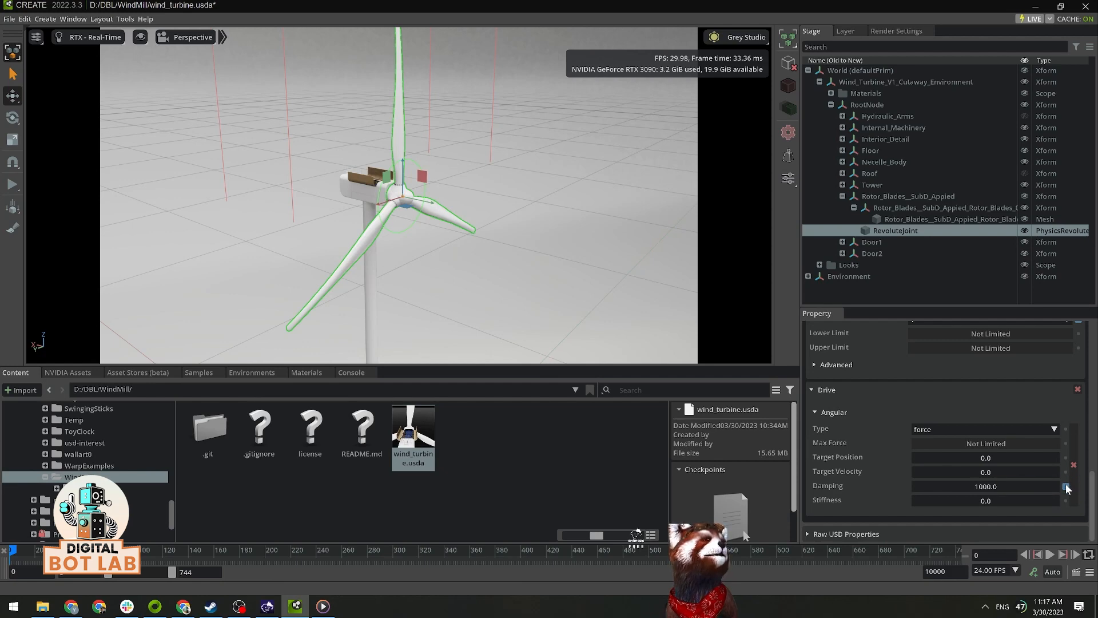
right_click(835, 471)
left_click(860, 507)
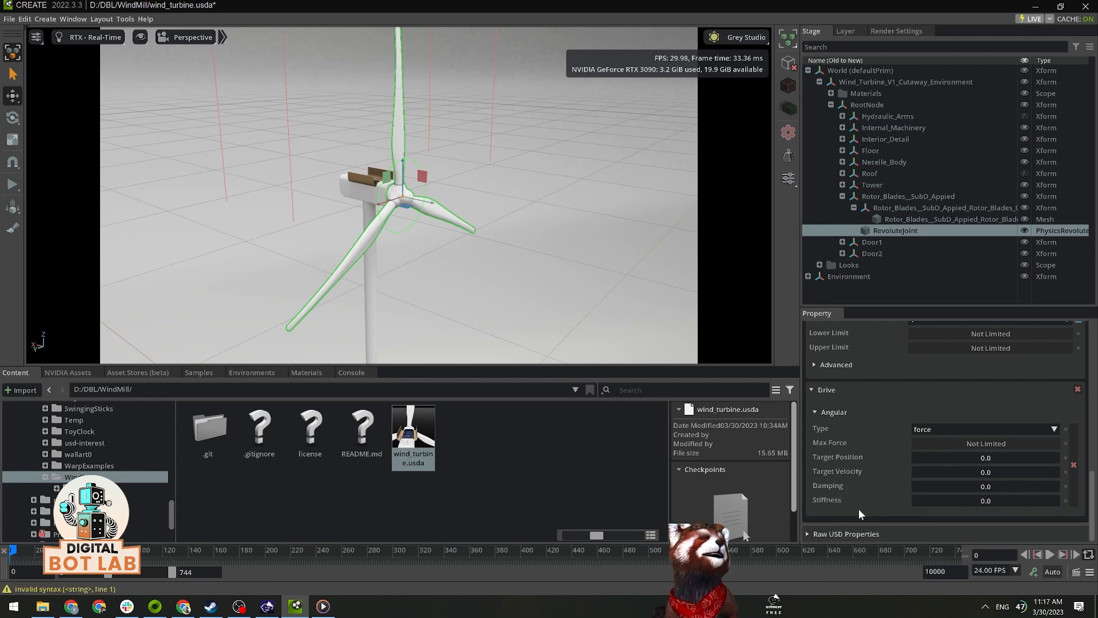
right_click(835, 485)
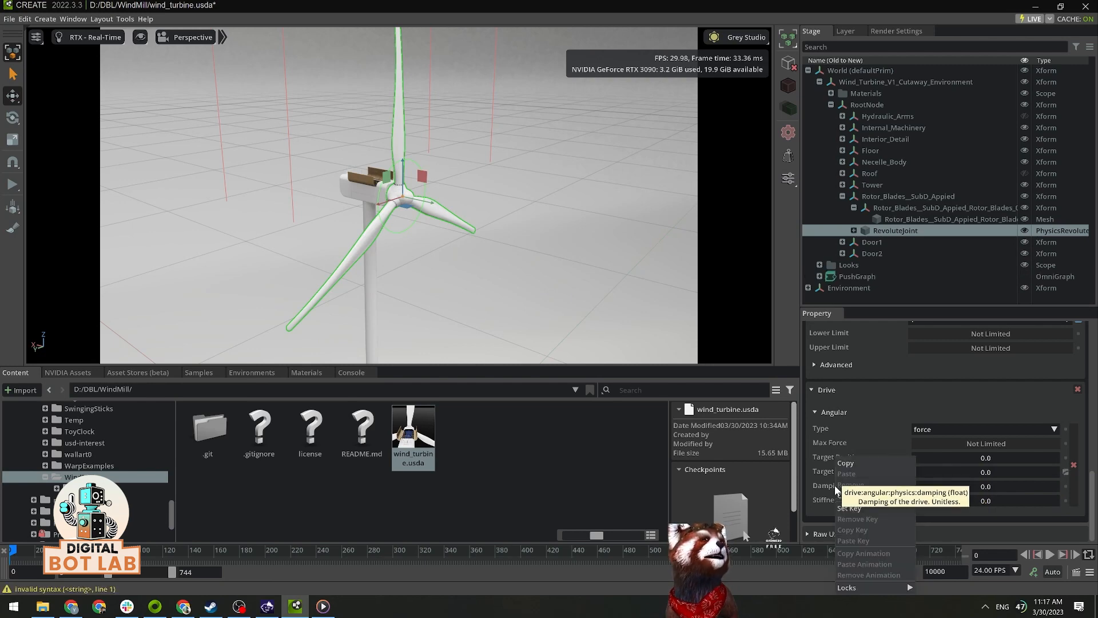
left_click(859, 506)
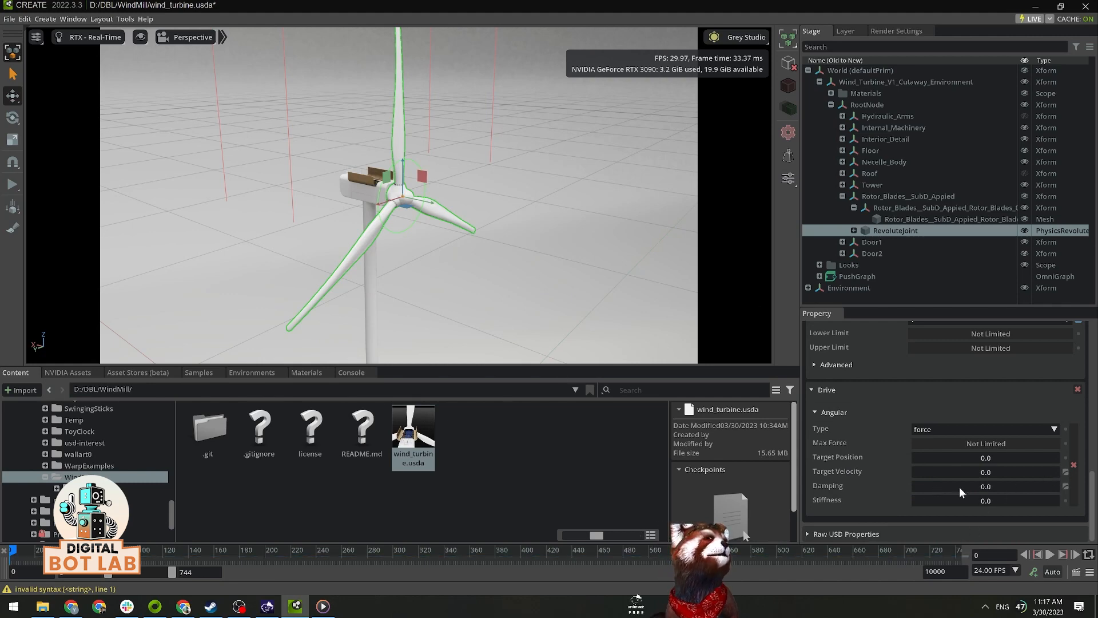
Step: At frame 101, set the rotor joint's angular drive target velocity to 200 and its damping to 1000
left_click_drag(14, 551, 142, 559)
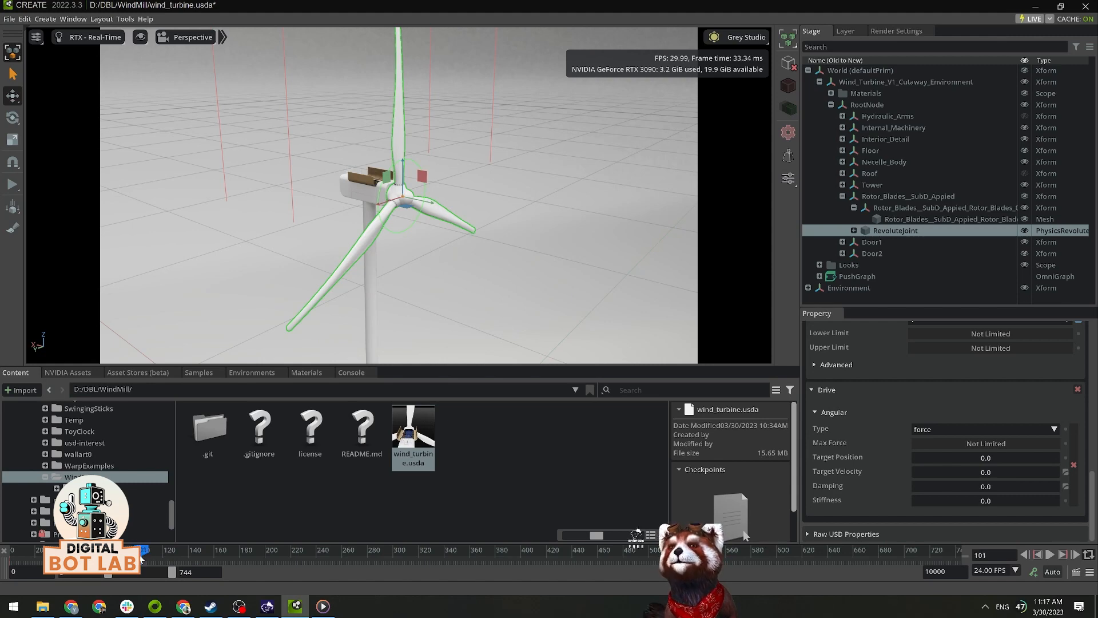
double_click(990, 472)
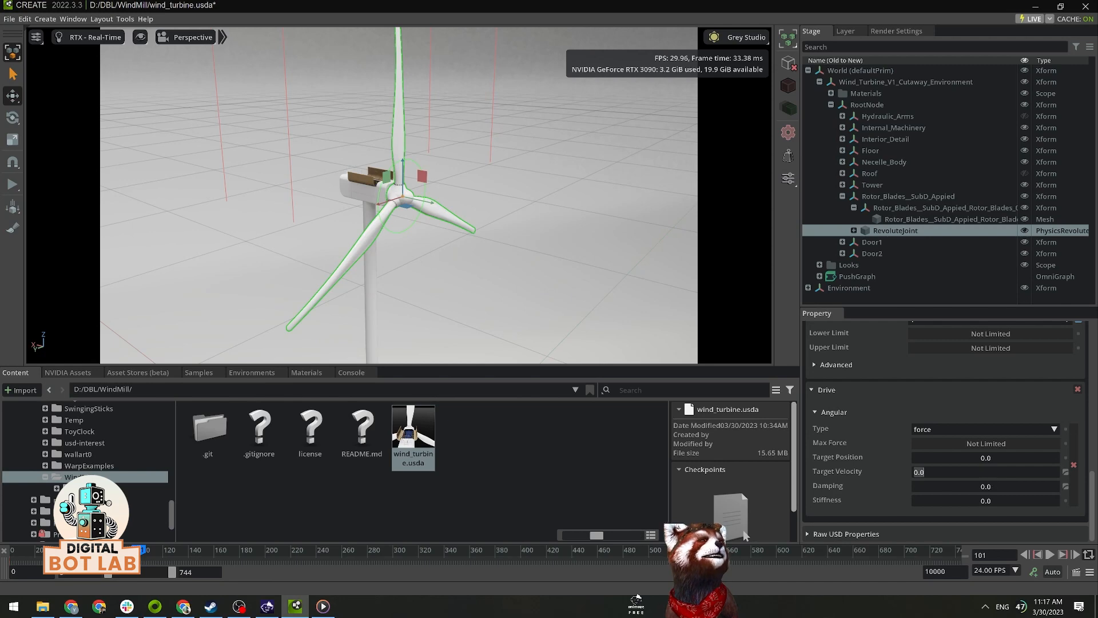
type("200")
key("Return")
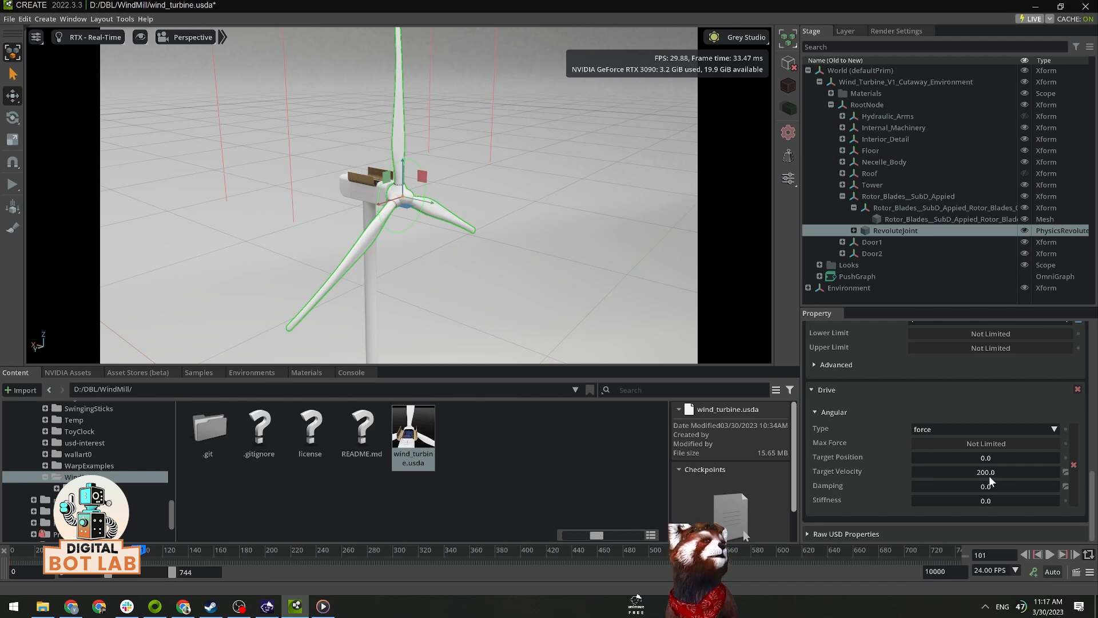
double_click(980, 486)
type("1000")
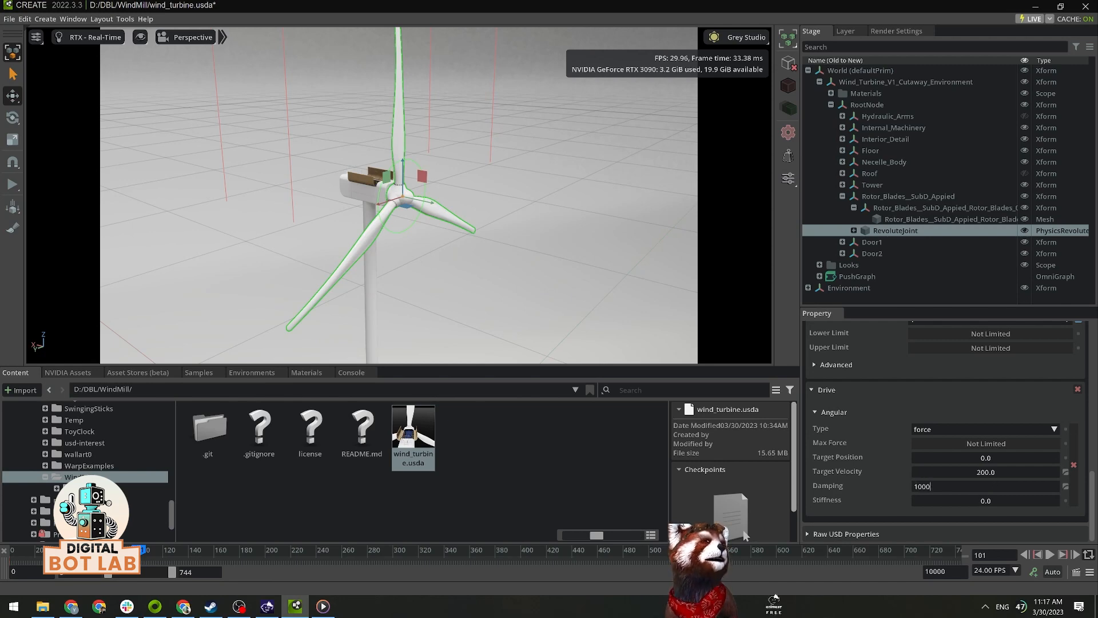
key("Return")
Step: Set keys for the angular drive's target velocity and damping at frame 101
right_click(825, 470)
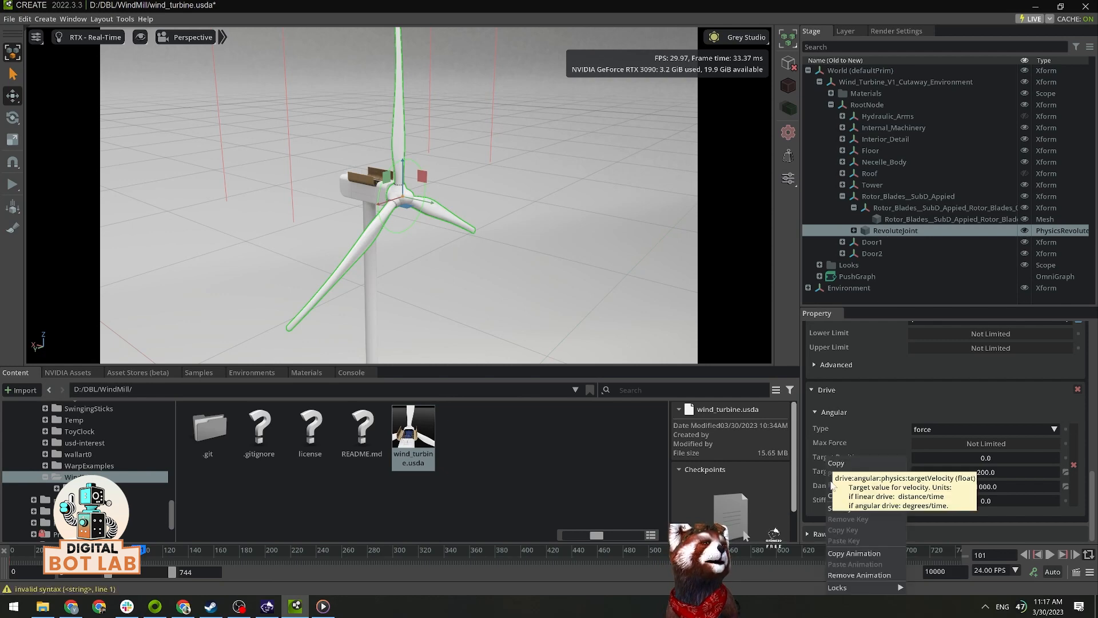
left_click(843, 508)
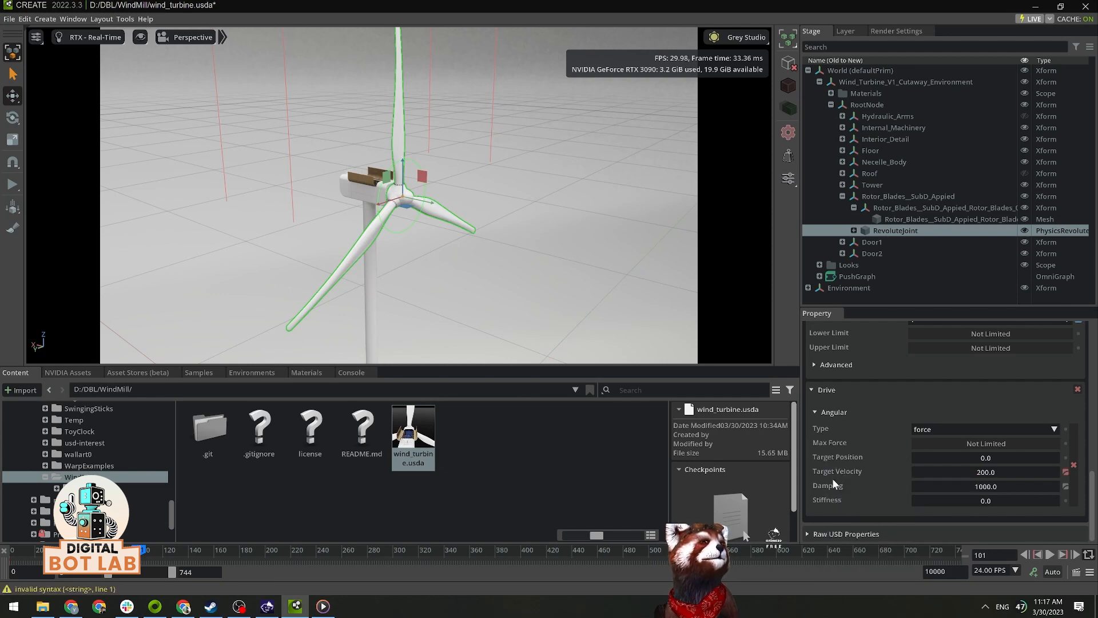
right_click(832, 485)
left_click(857, 512)
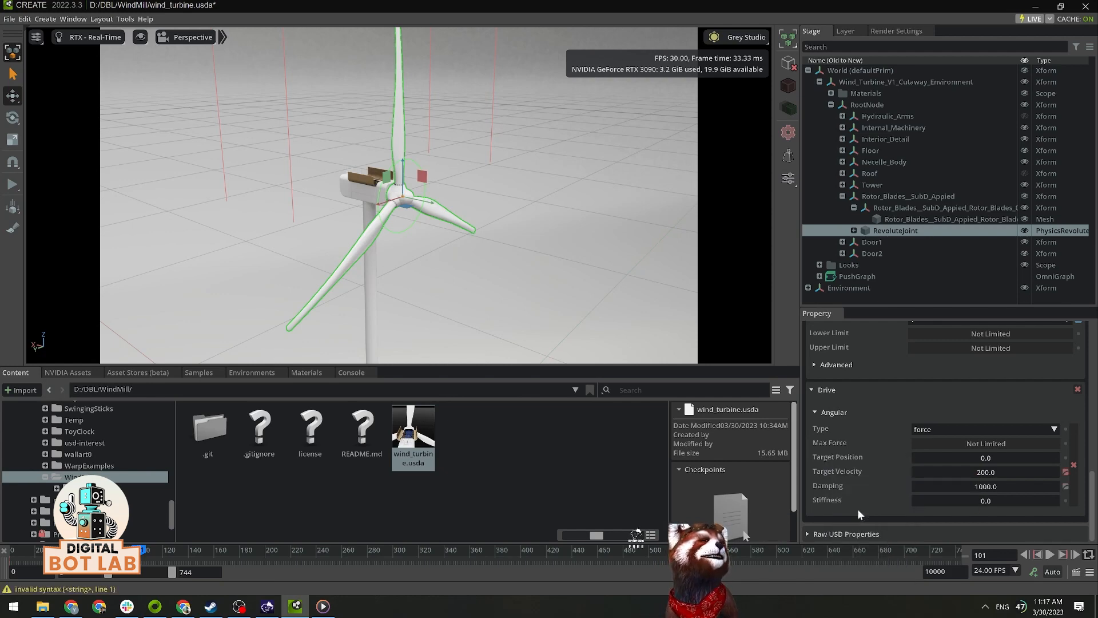
Step: Return the timeline to frame 0, run the simulation to check the blades' gradual spin-up, and stop it
left_click_drag(141, 553, 11, 552)
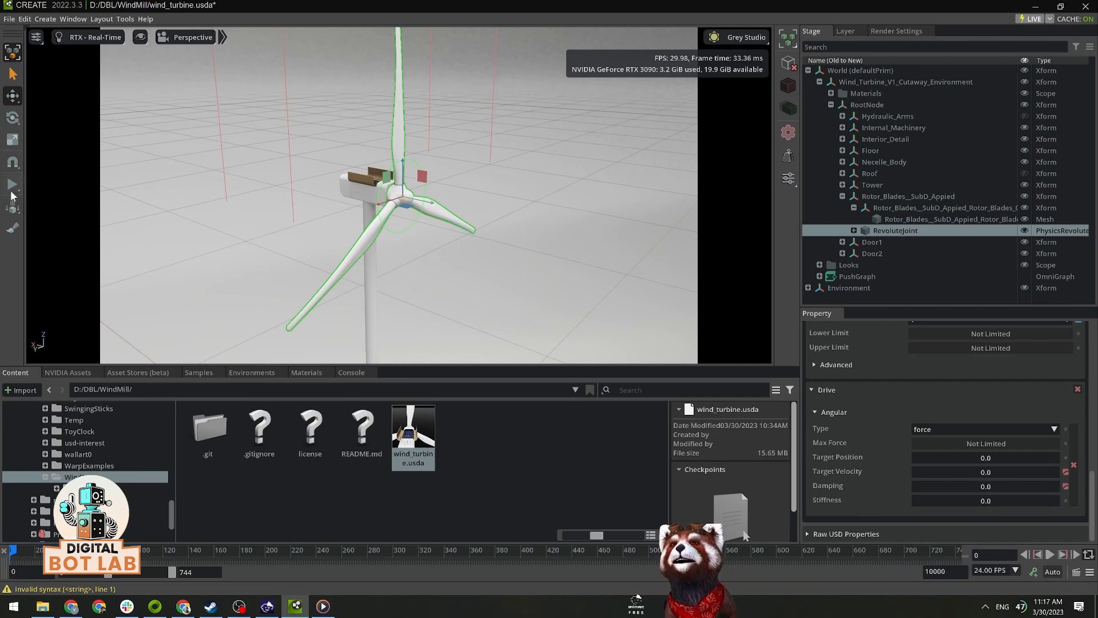
left_click(12, 183)
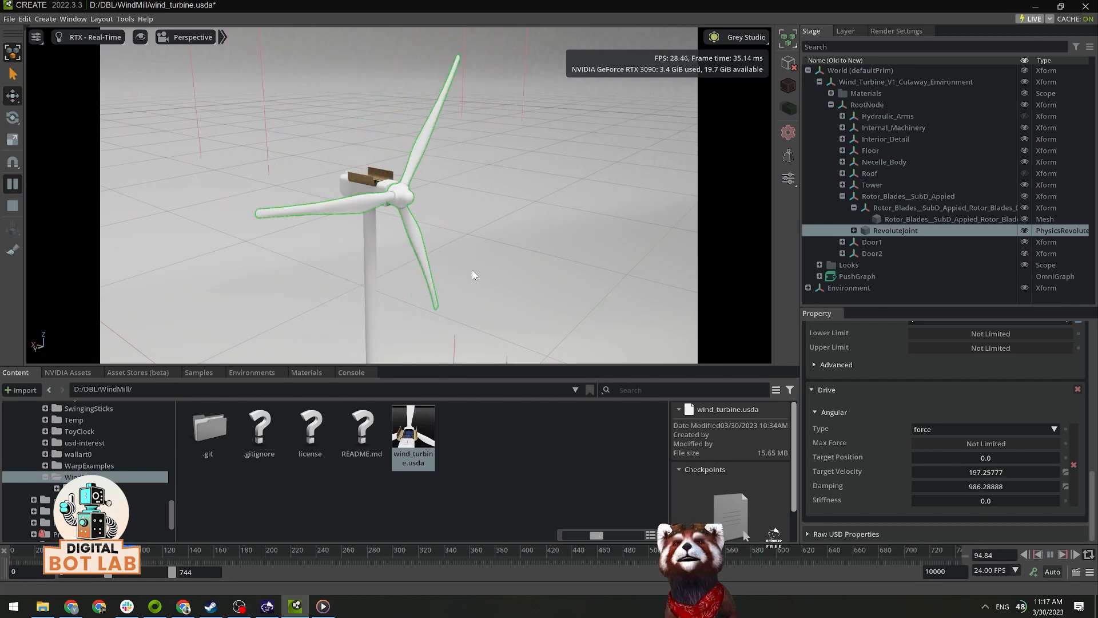
left_click(10, 206)
Step: Hide the Rotor_Blades__SubD_Applied group and clear the selection
scroll(570, 247, "up", 5)
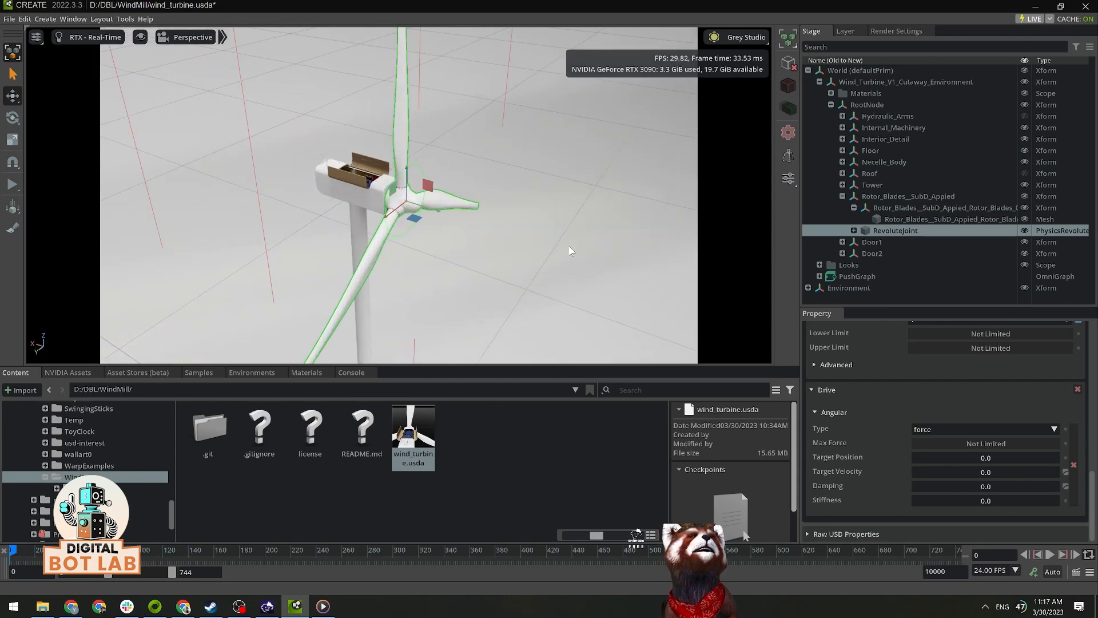
left_click(1024, 196)
left_click(503, 207)
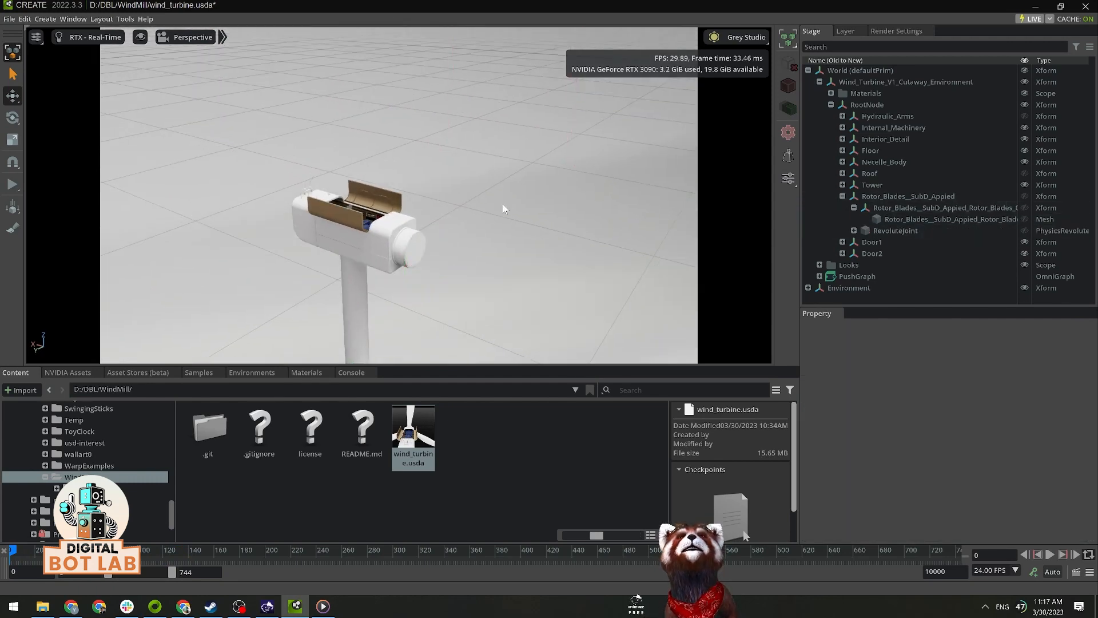
Step: Locate the nacelle door belonging to Door1 and create a physics Revolute Joint on the Door1 Xform
scroll(503, 209, "up", 2)
left_click_drag(502, 210, 421, 243, "alt")
scroll(451, 241, "up", 3)
scroll(447, 251, "up", 3)
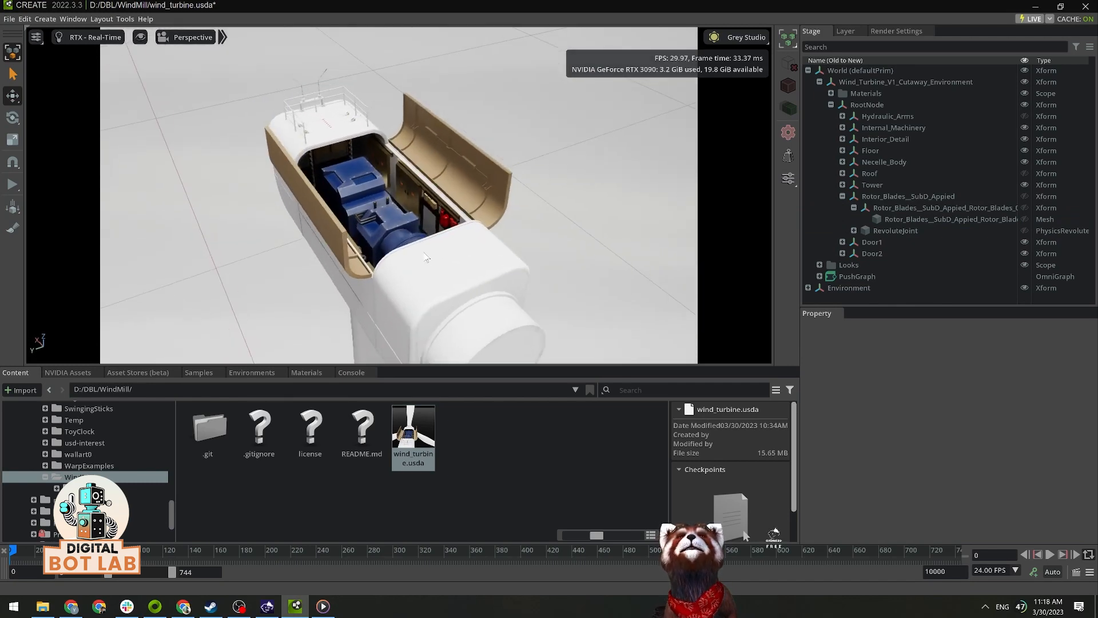
left_click(329, 228)
left_click_drag(490, 254, 388, 231, "alt")
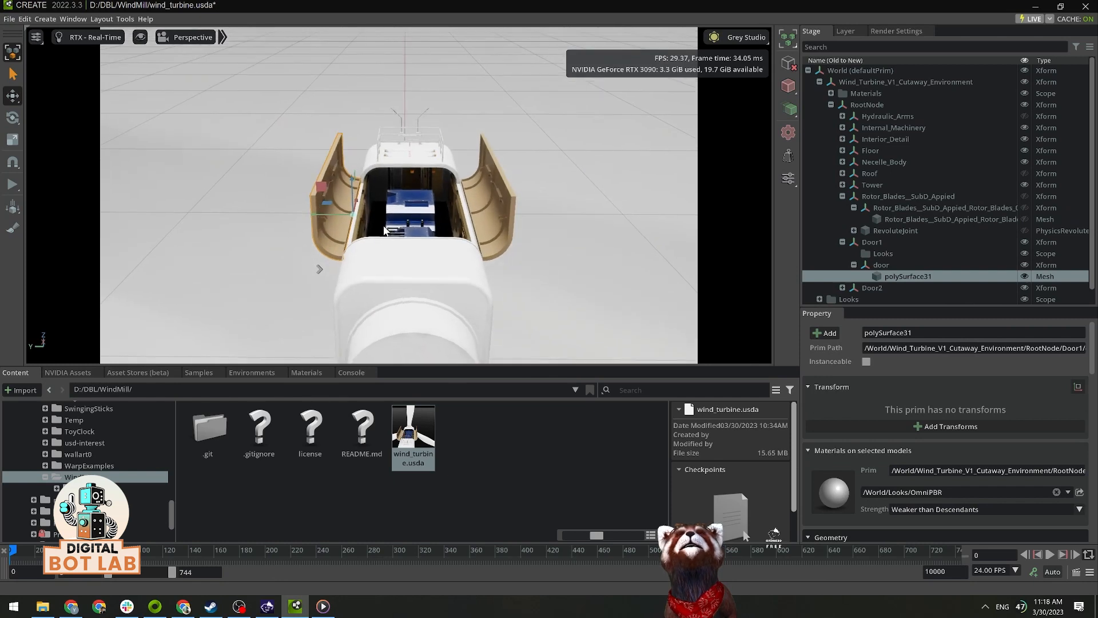
scroll(418, 245, "up", 2)
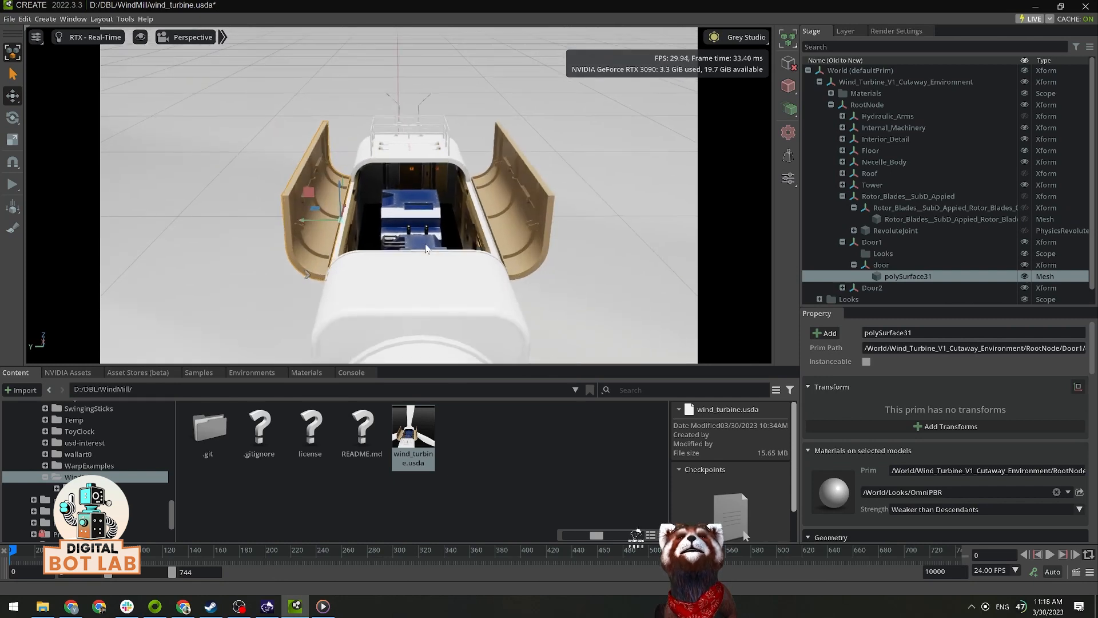
left_click(886, 243)
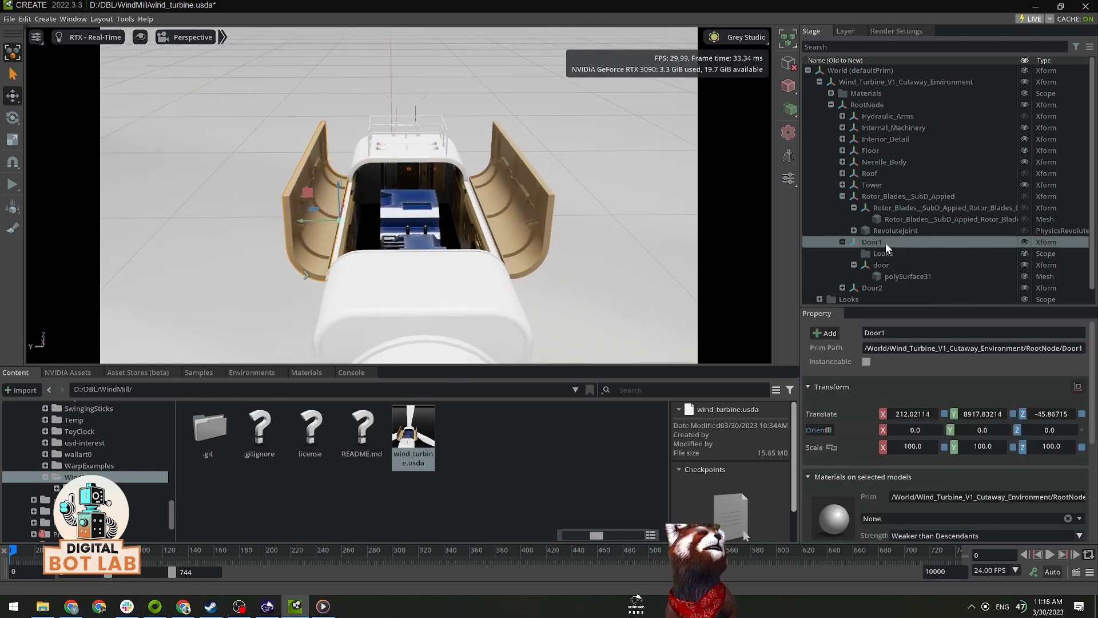
right_click(886, 243)
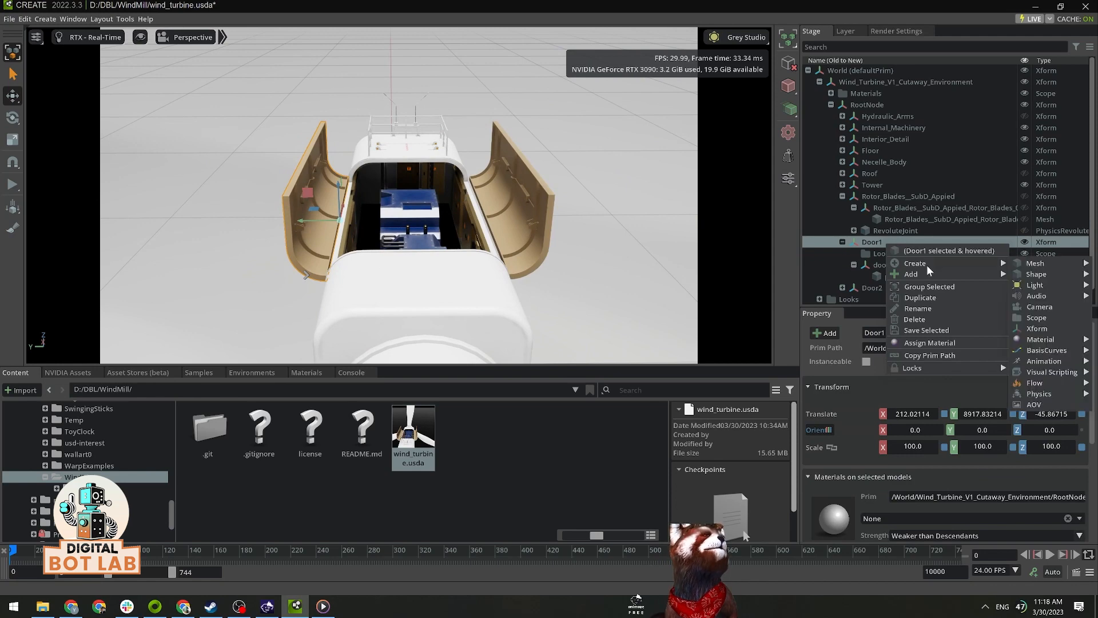
mouse_move(996, 271)
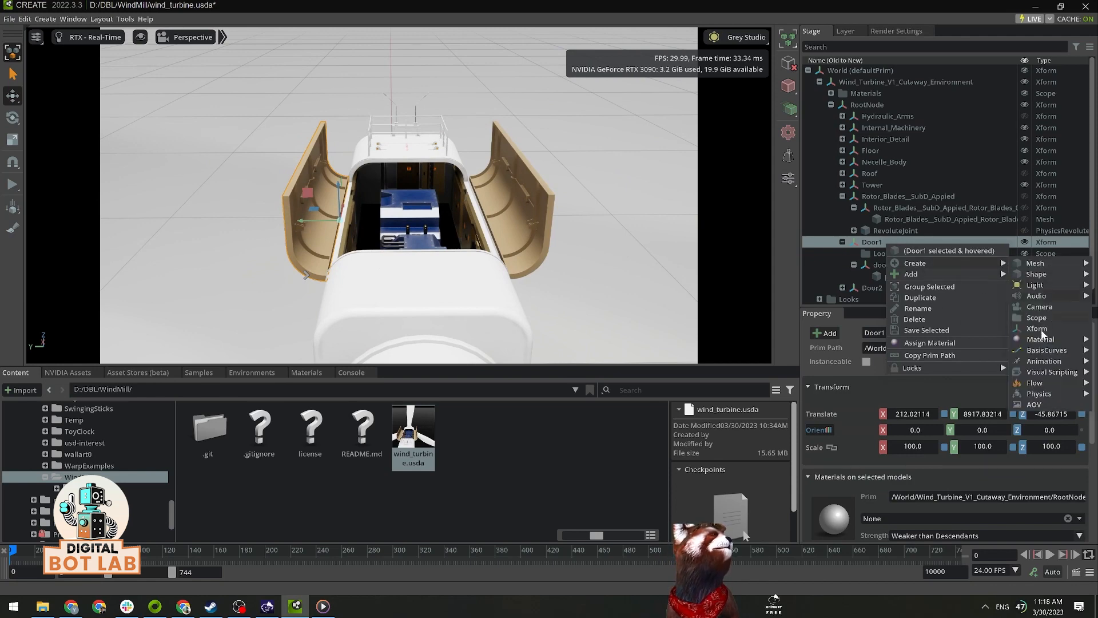
mouse_move(1042, 393)
mouse_move(959, 441)
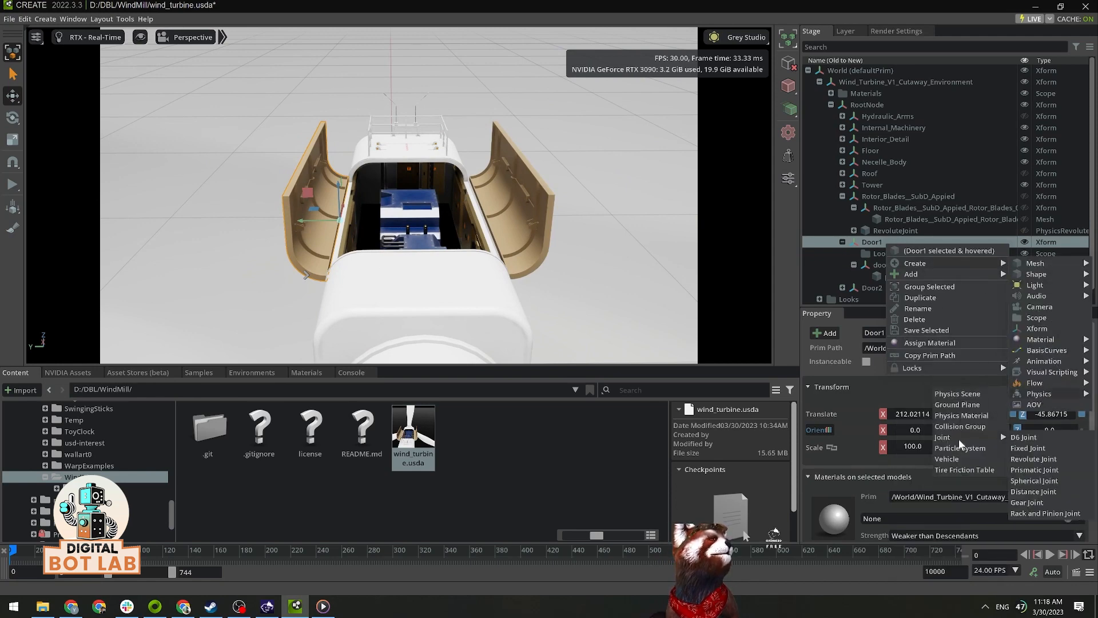
left_click(1034, 460)
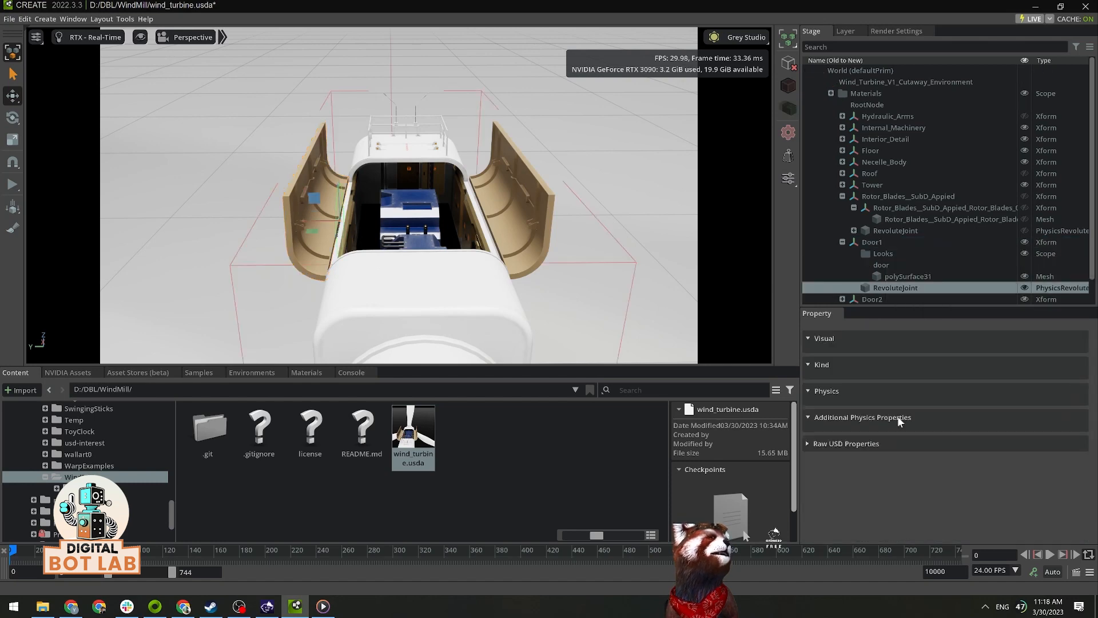
Step: Set the rotation axis of Door1's revolute joint to Z
scroll(996, 445, "down", 5)
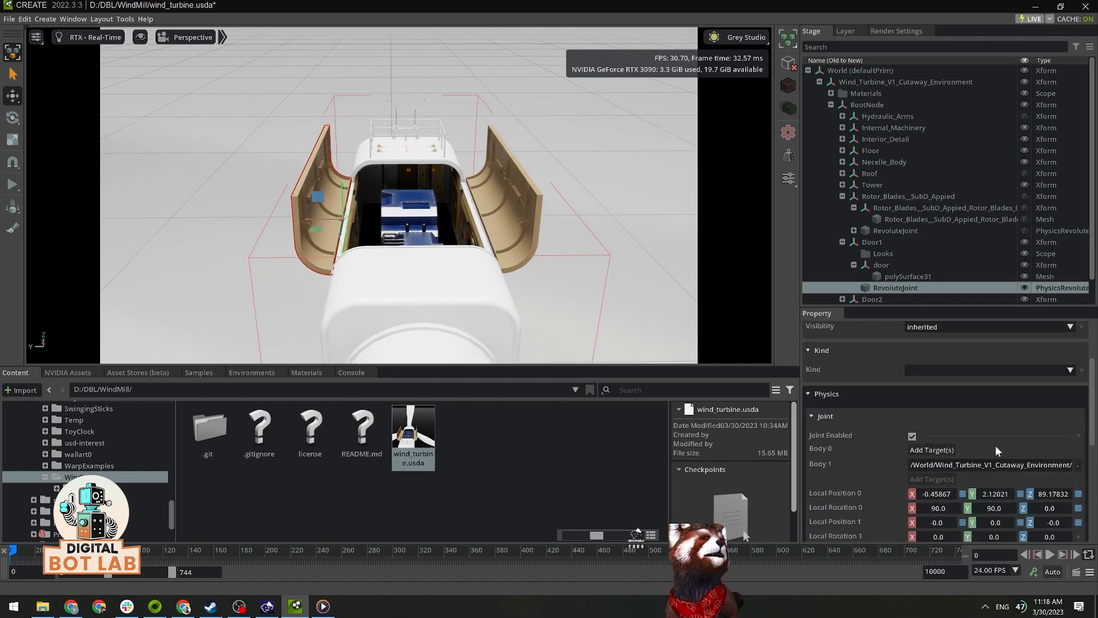
left_click(1040, 515)
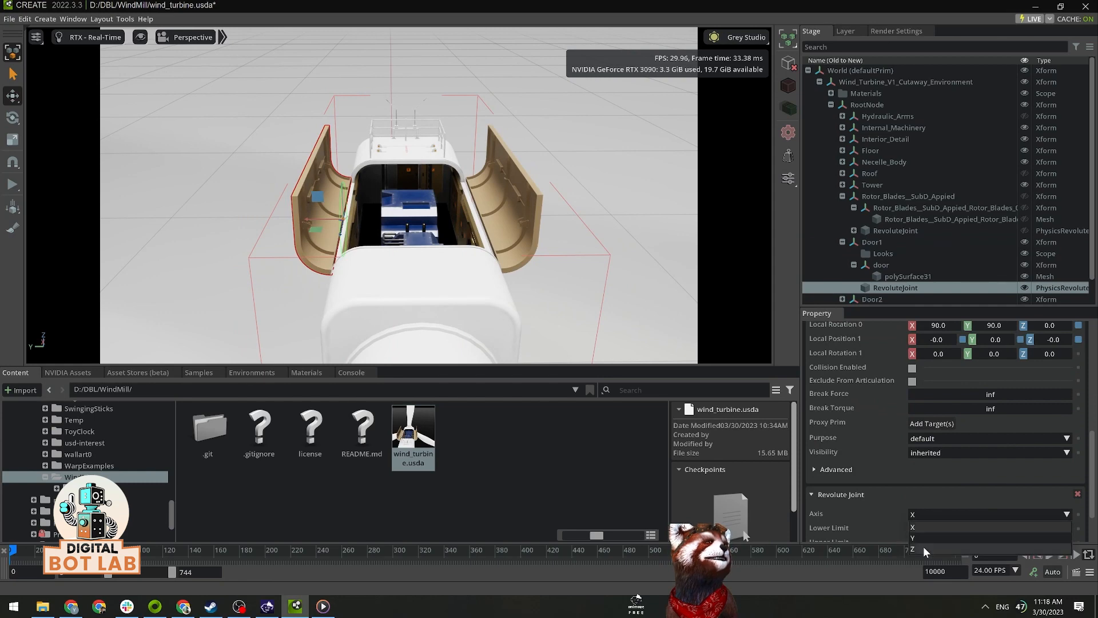
left_click(924, 547)
Step: Limit Door1's revolute joint to a lower limit of 0 and an upper limit of 90
scroll(995, 472, "down", 2)
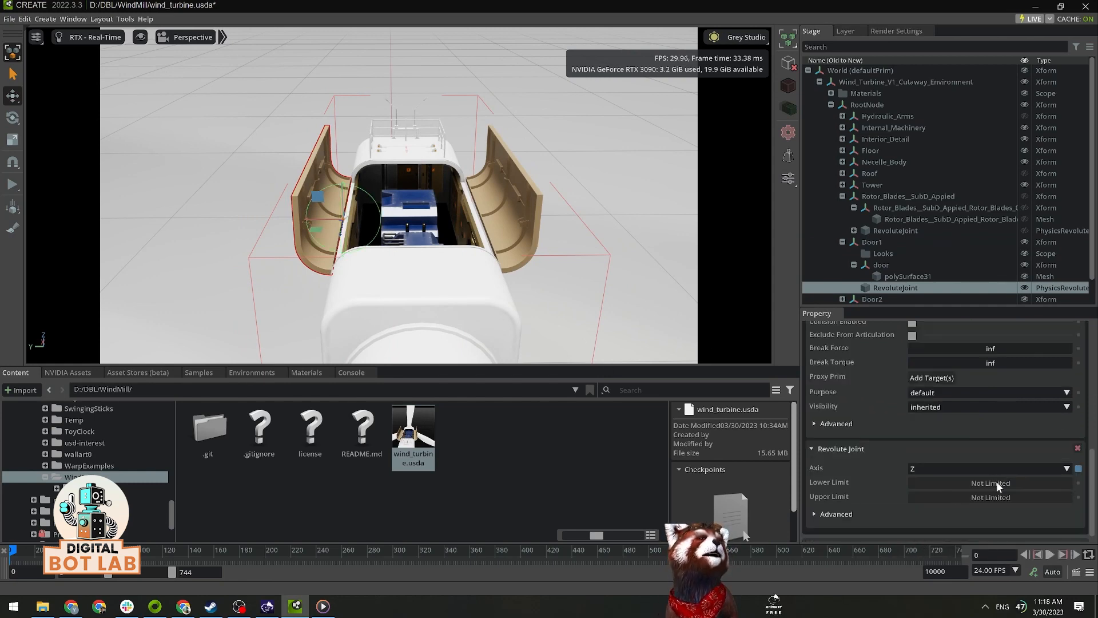
double_click(996, 481)
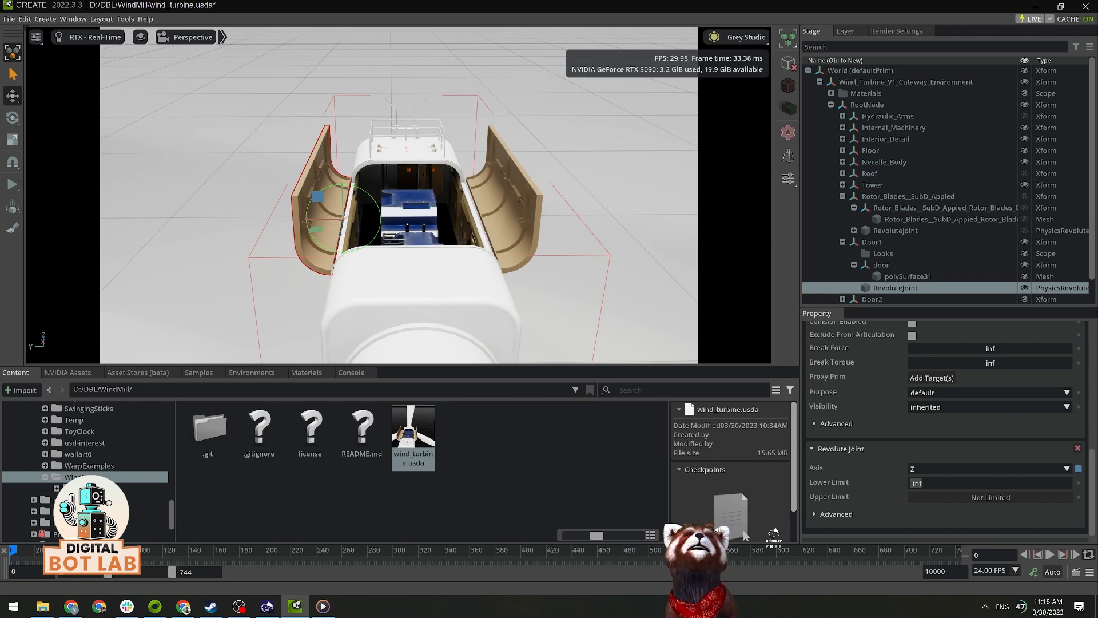
type("0")
key("Return")
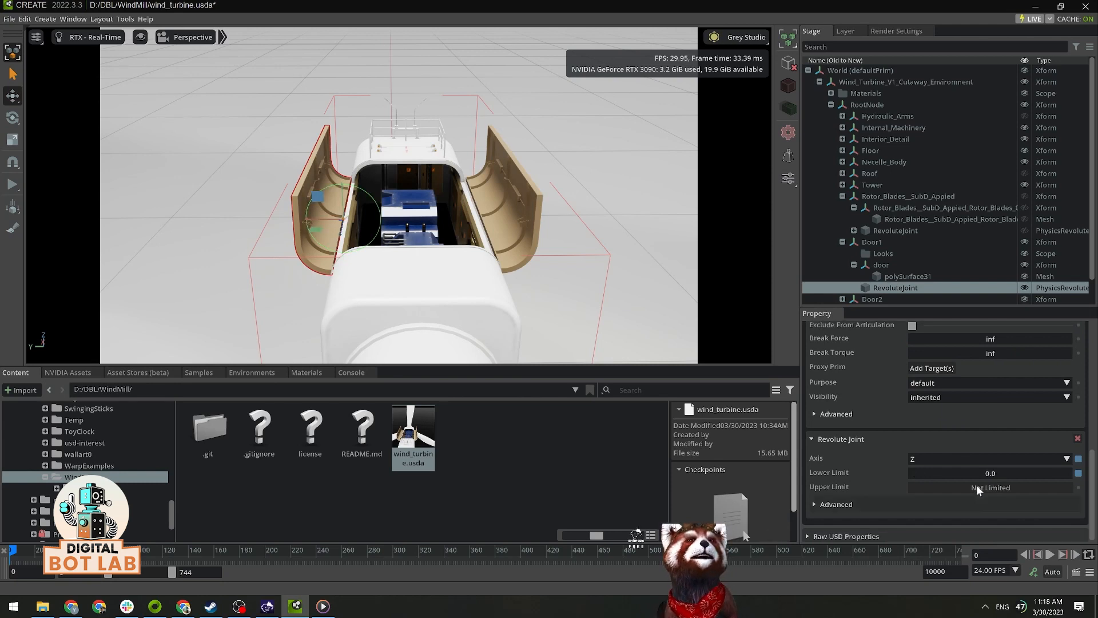
double_click(978, 485)
type("90")
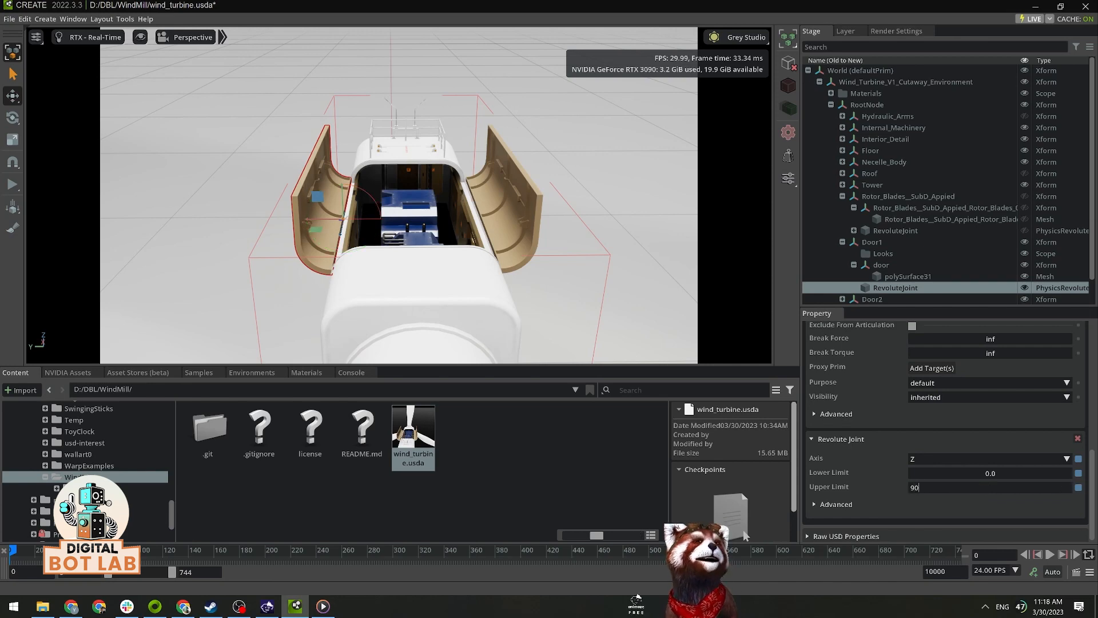
key("Return")
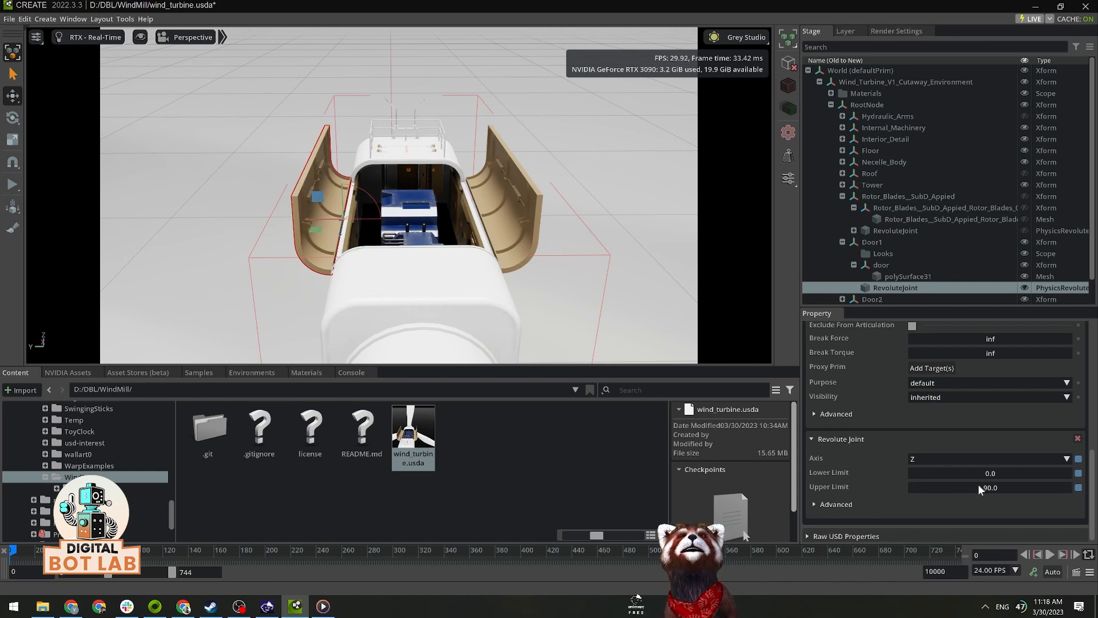
Step: Apply the Rigid Body with Colliders Preset to the Door1 Xform
left_click(892, 245)
right_click(893, 246)
mouse_move(940, 276)
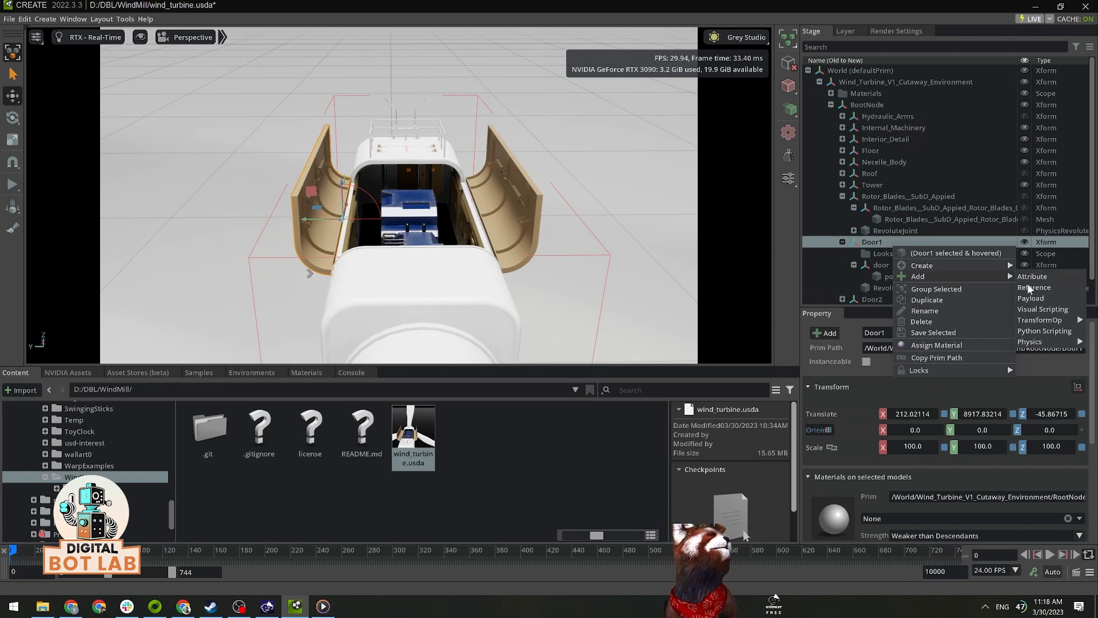
mouse_move(1035, 342)
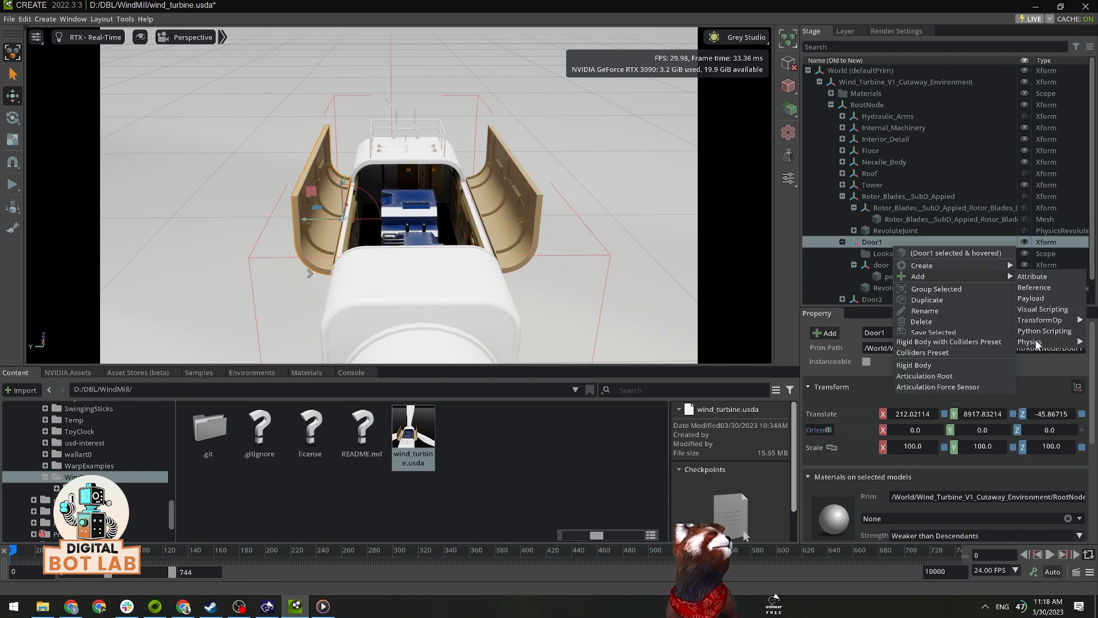
left_click(943, 342)
Step: Run the simulation, try pulling Door1 in the viewport to test its hinge, and stop the simulation
left_click_drag(594, 203, 605, 179, "alt")
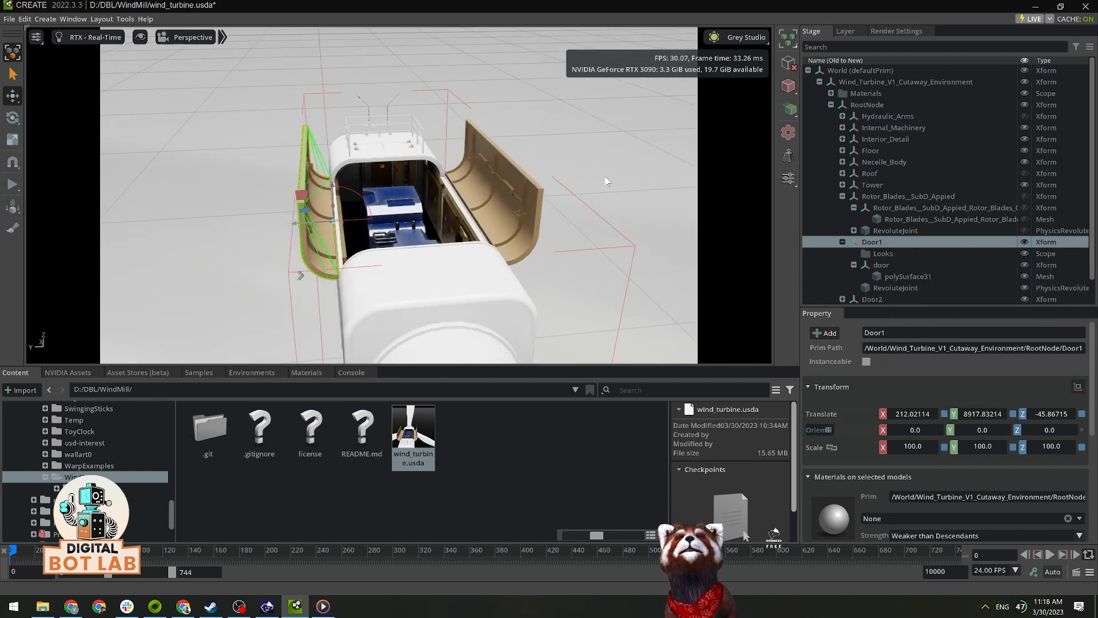
left_click(217, 198)
left_click(13, 185)
left_click_drag(329, 211, 179, 204, "shift")
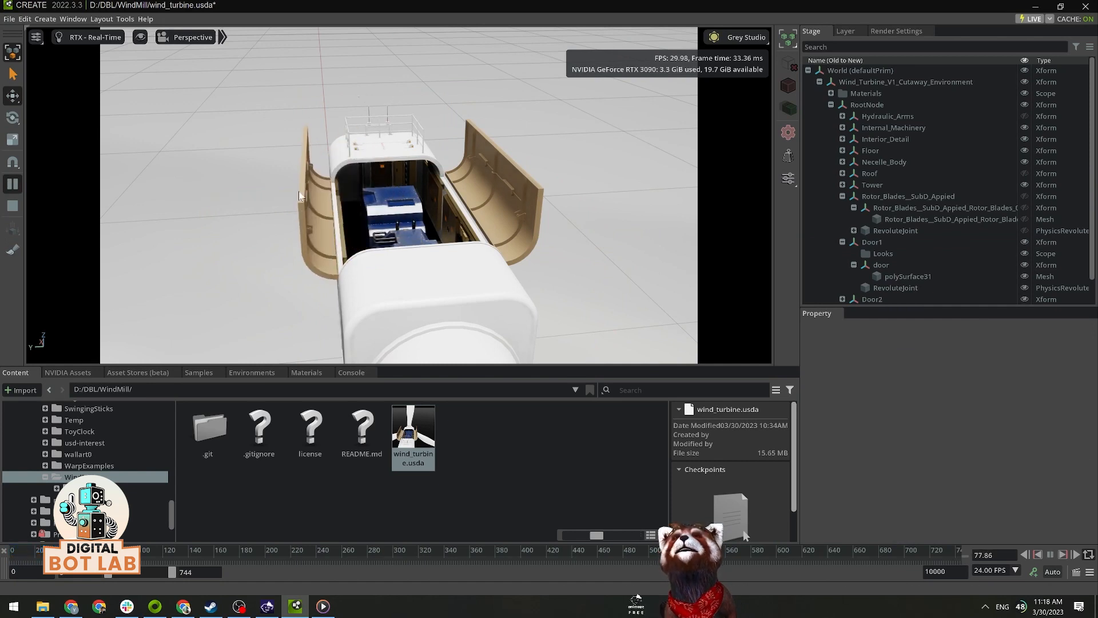
left_click(12, 206)
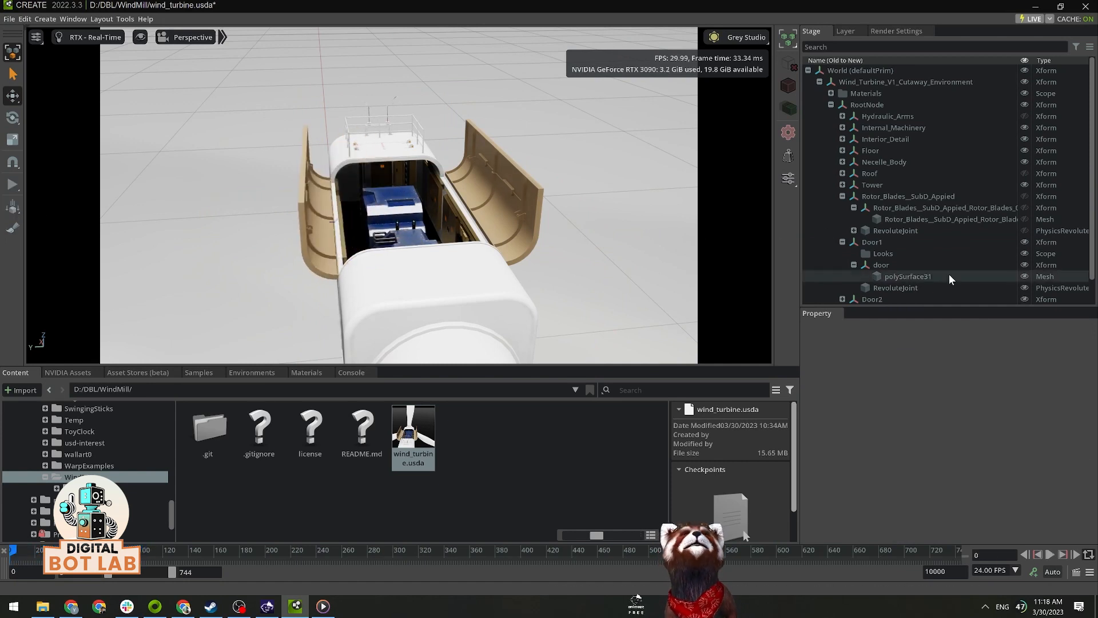
Step: Add an Angular Drive to Door1's RevoluteJoint
scroll(949, 274, "down", 2)
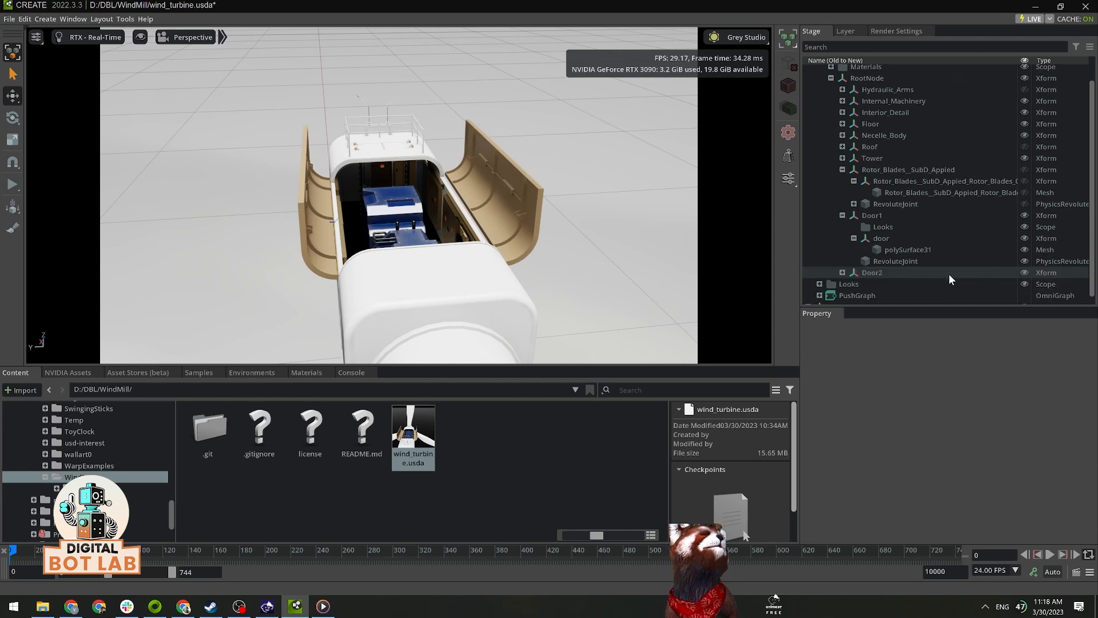
left_click(907, 263)
left_click(825, 333)
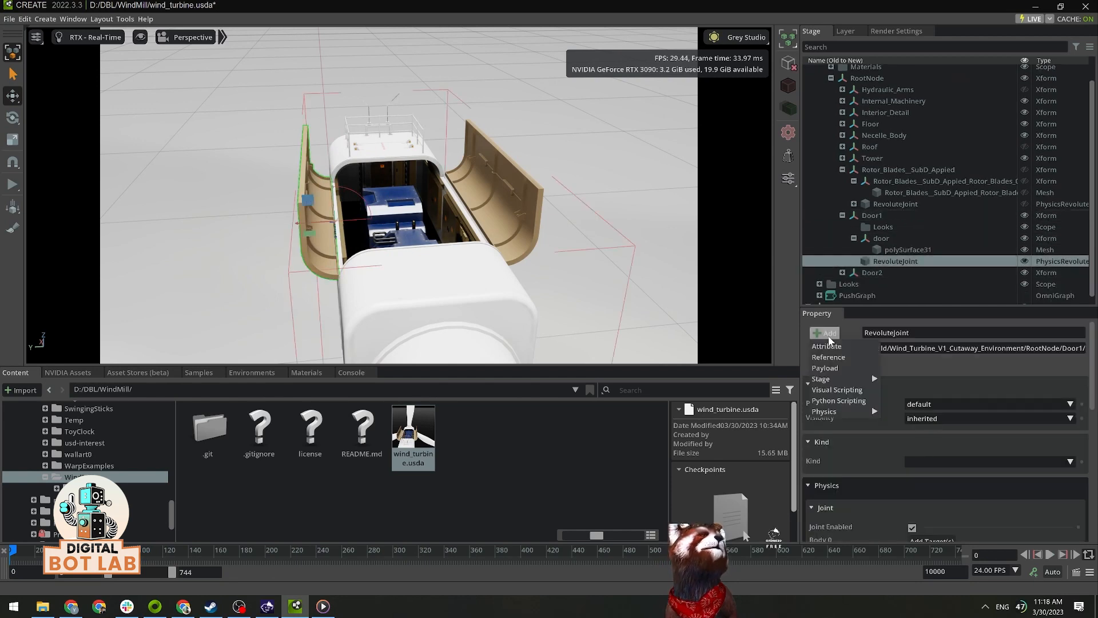
mouse_move(840, 379)
mouse_move(849, 413)
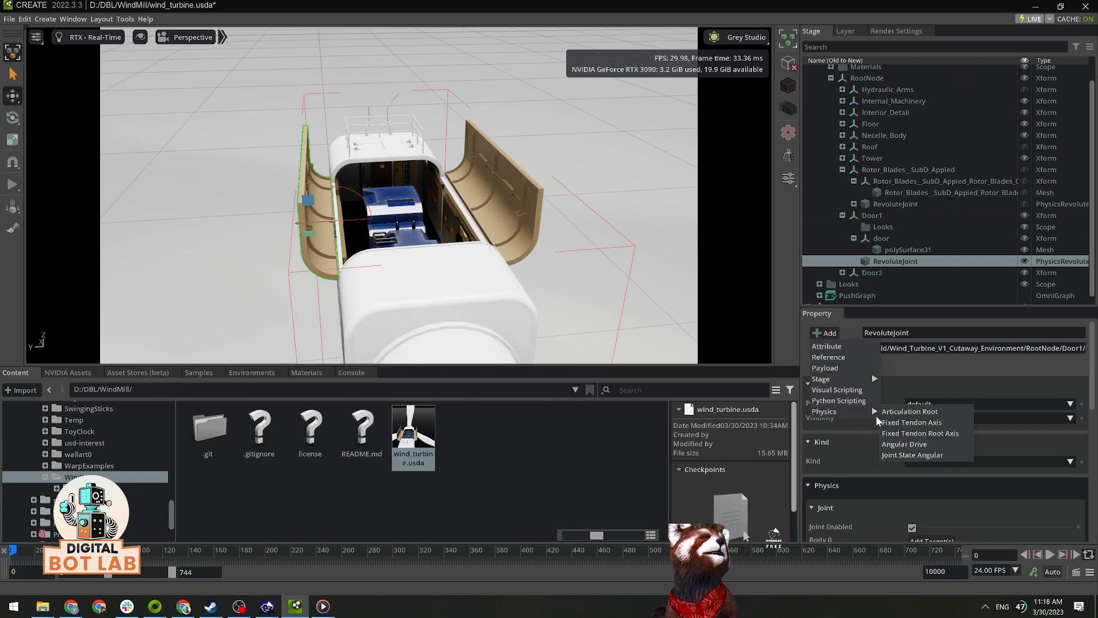
left_click(905, 442)
scroll(991, 443, "down", 10)
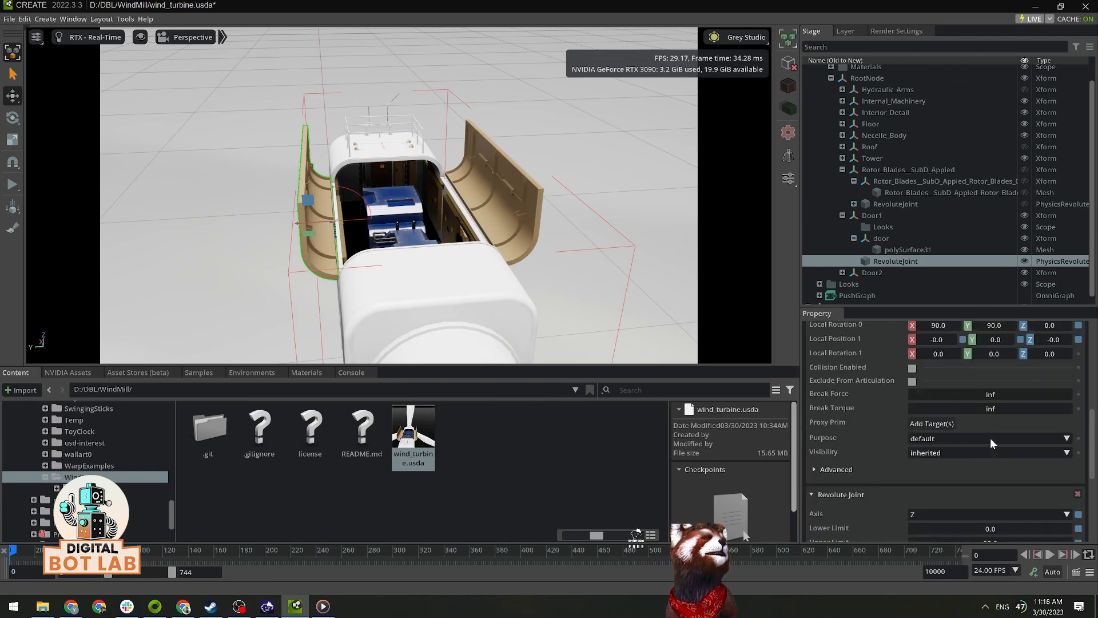
Step: Set the angular drive of Door1's revolute joint to a target position of 90 and a stiffness of 10000
scroll(990, 438, "down", 3)
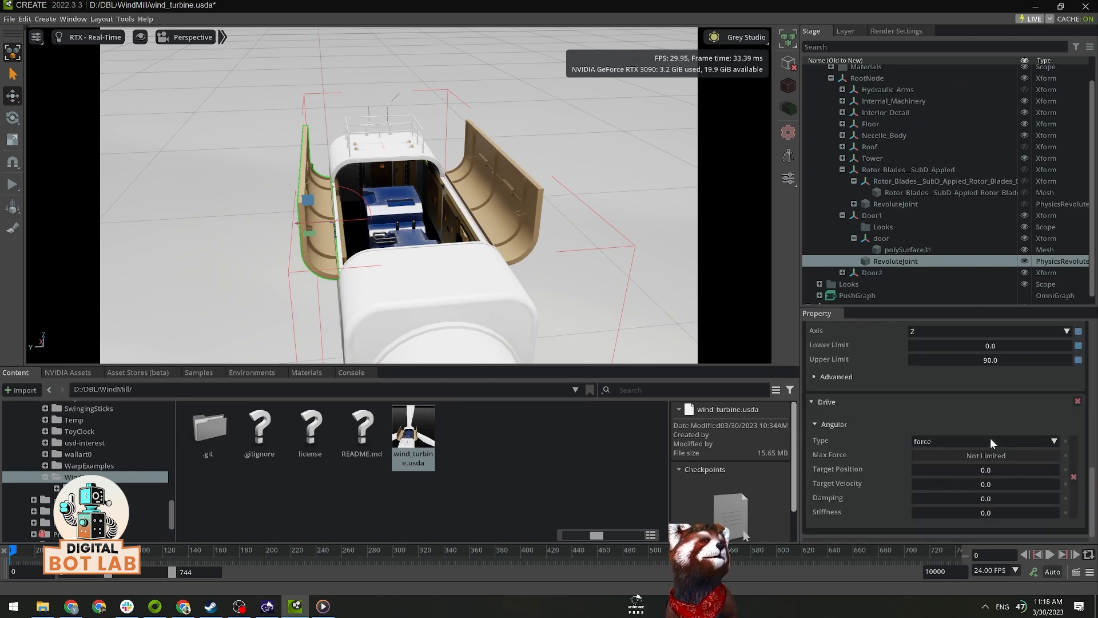
double_click(987, 470)
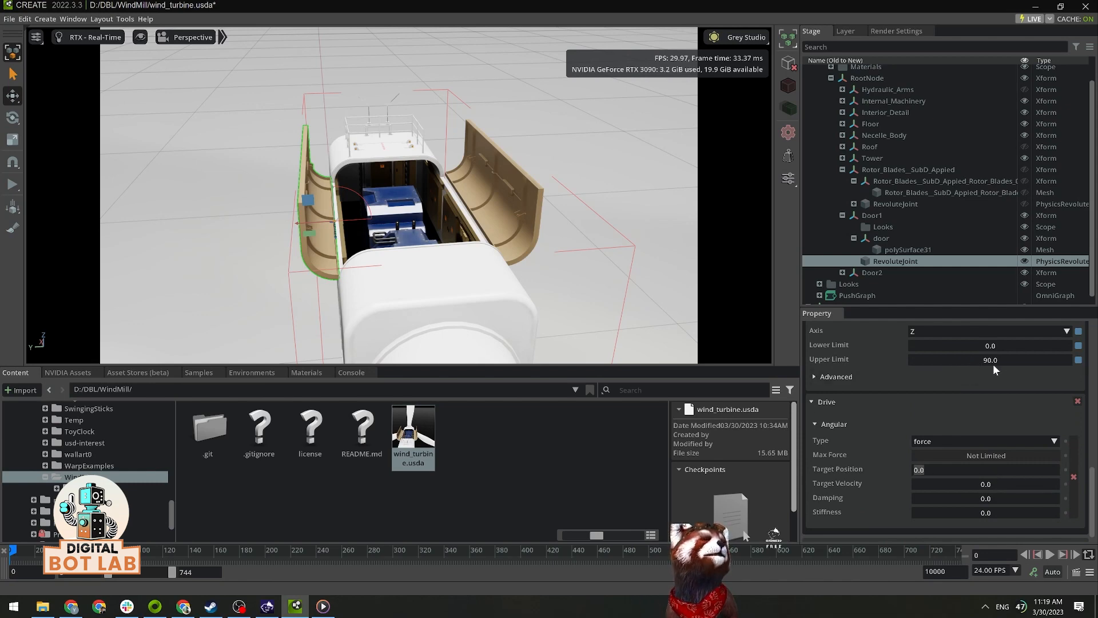
type("90")
key("Return")
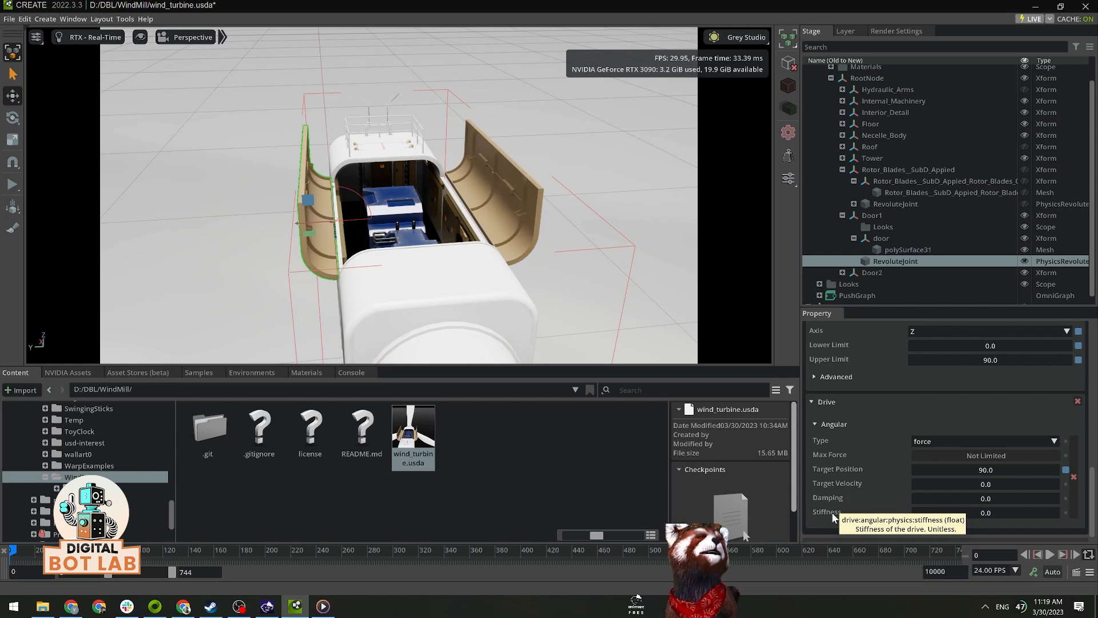
double_click(994, 512)
type("1")
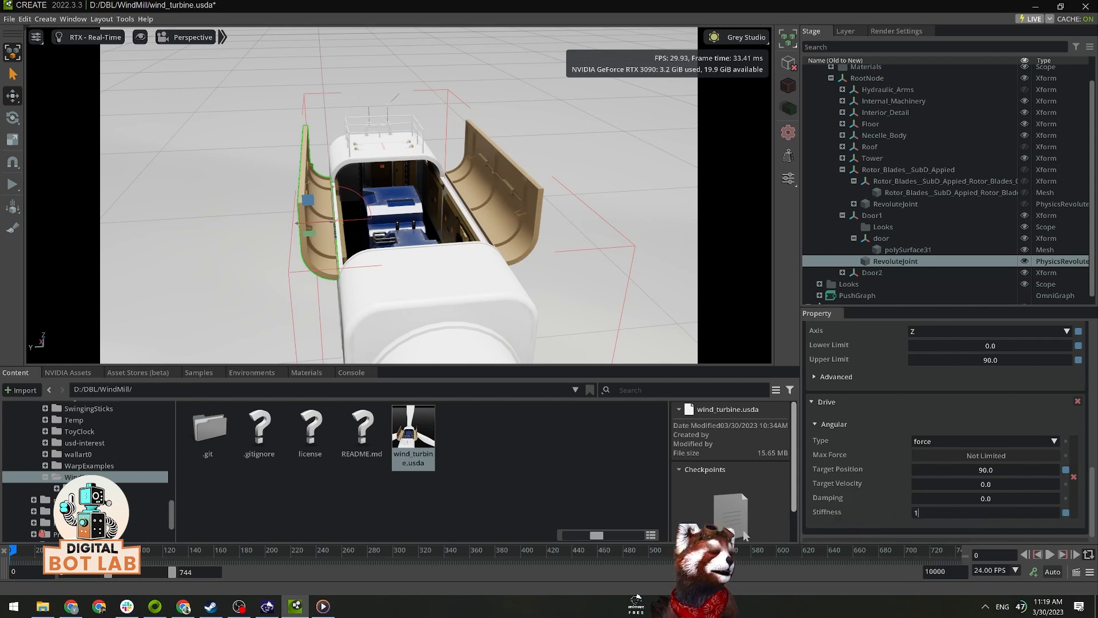
type("0000")
key("Return")
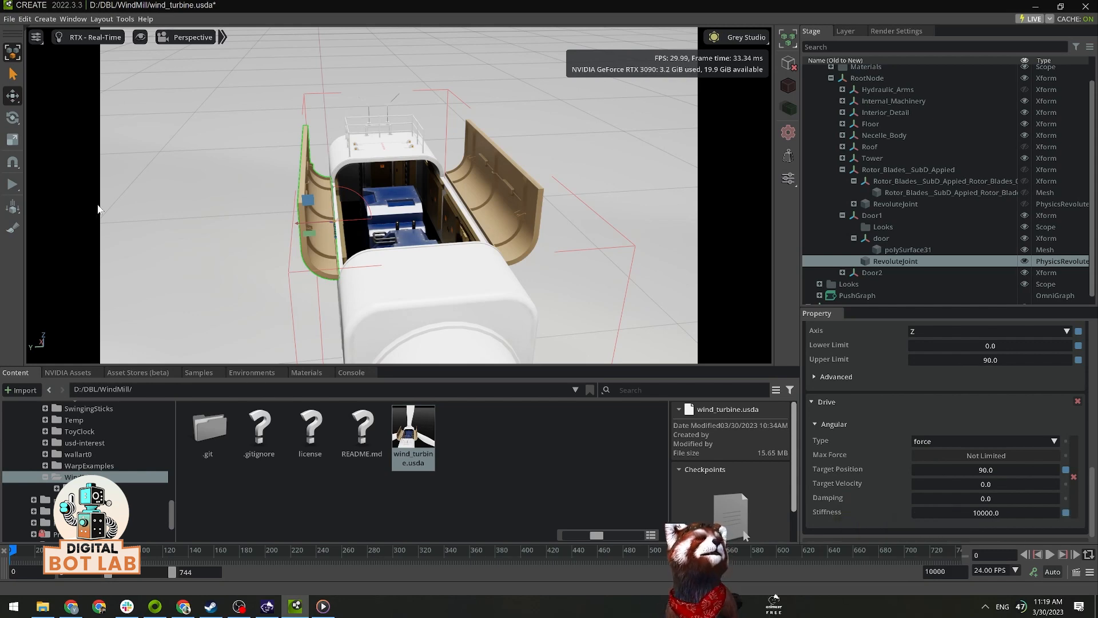
Step: Run the simulation to check how the angular drive swings Door1, and stop it
left_click(12, 193)
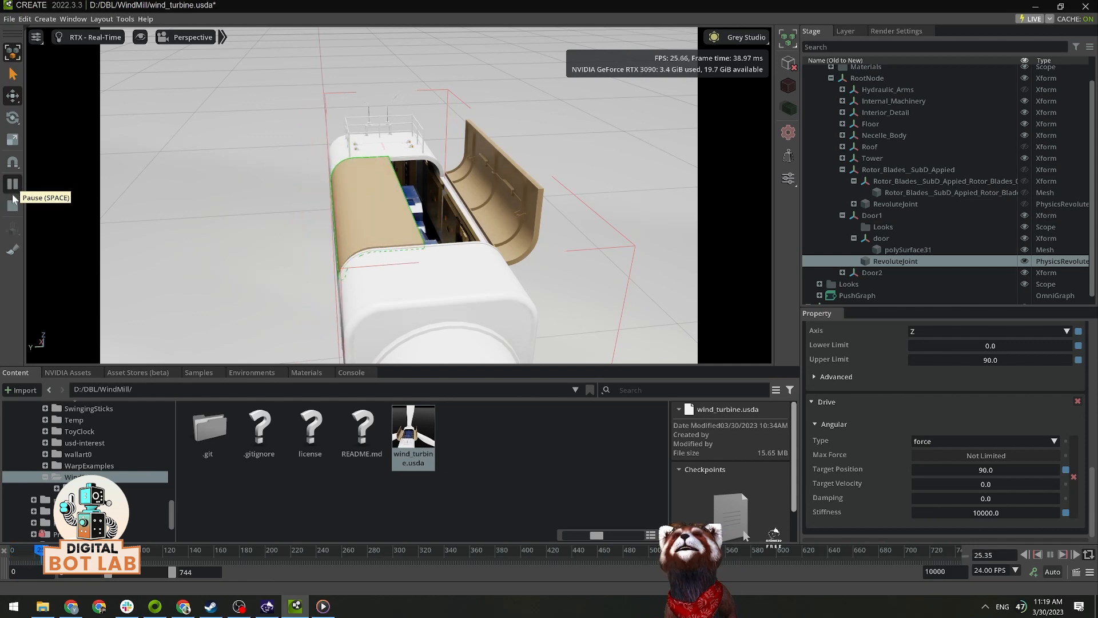
left_click(13, 206)
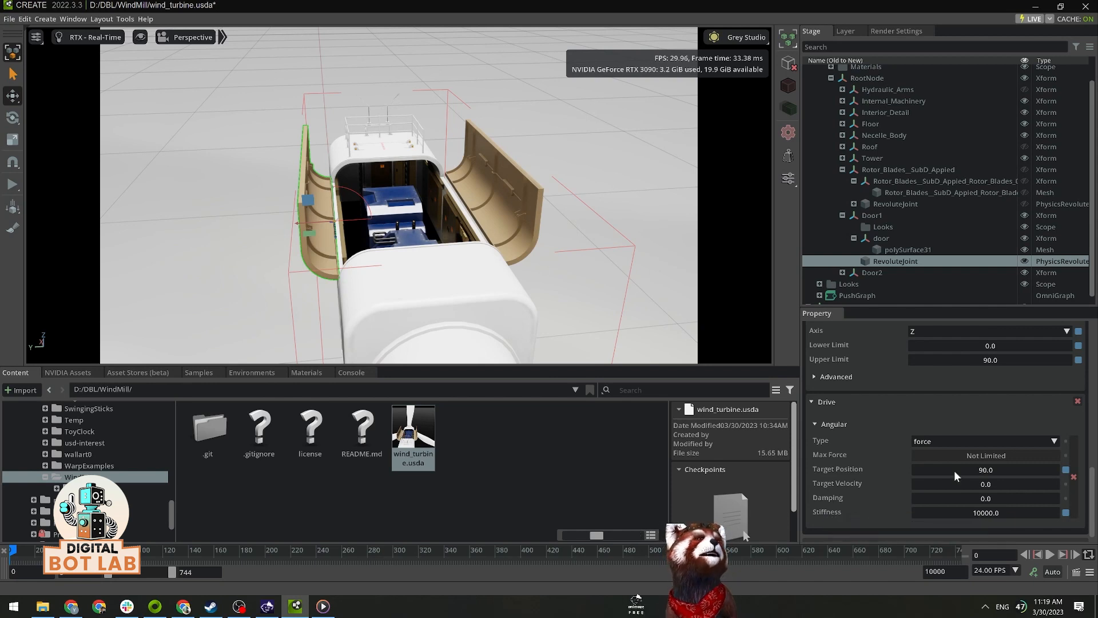
left_click(15, 187)
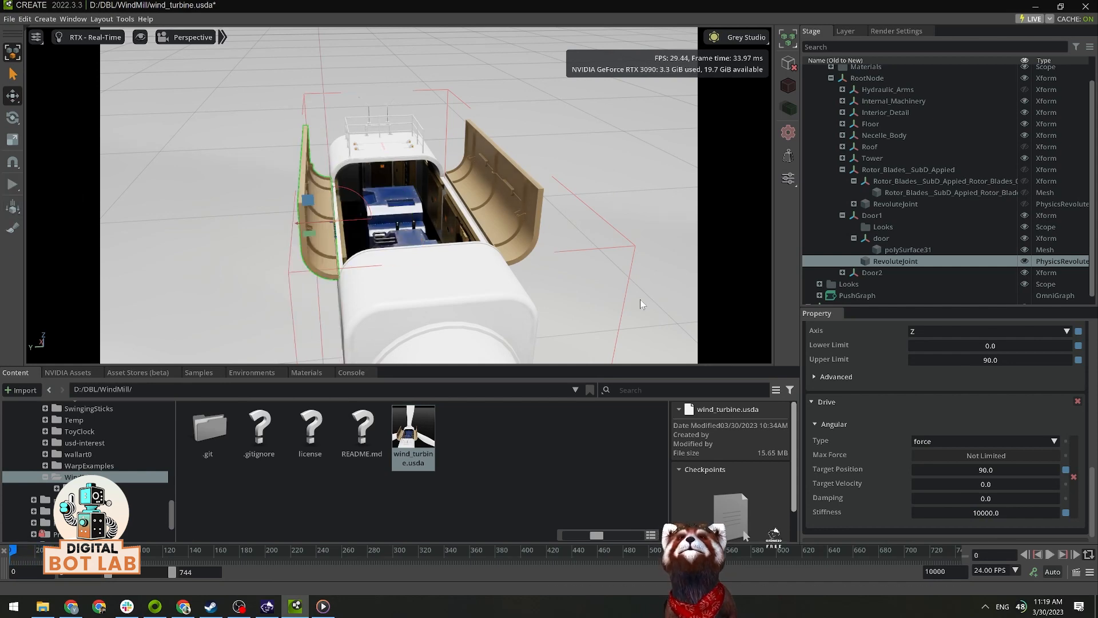
Step: Try lifting the internal machinery mesh vertically out of the nacelle, and undo the move
left_click_drag(605, 288, 526, 246, "alt")
left_click(404, 190)
left_click_drag(592, 262, 572, 285, "alt")
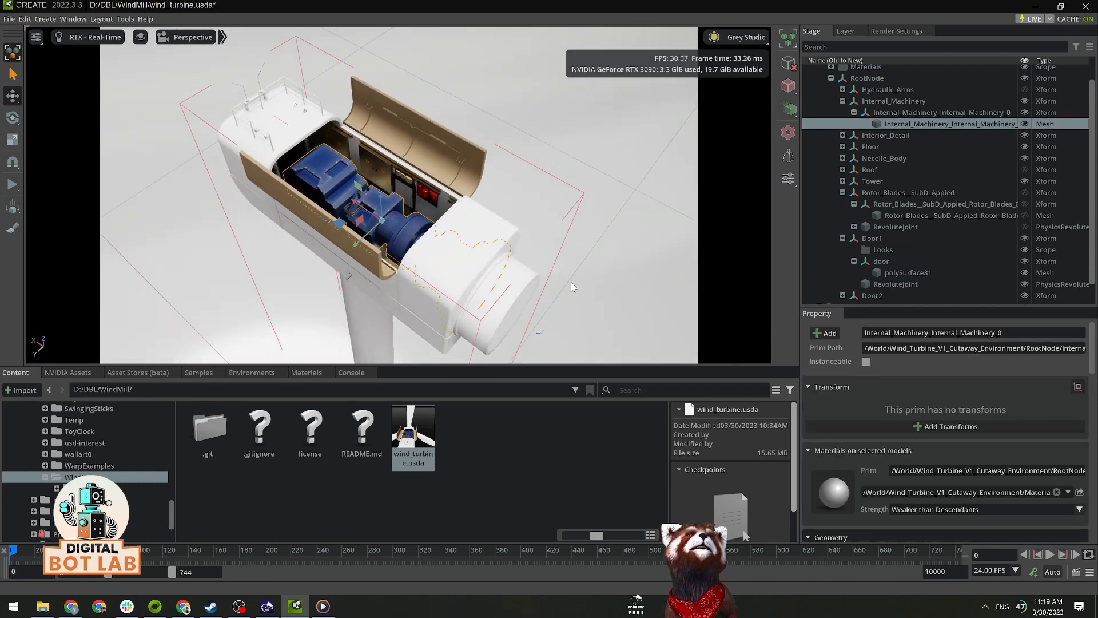
left_click_drag(379, 204, 379, 95)
key("ctrl+z")
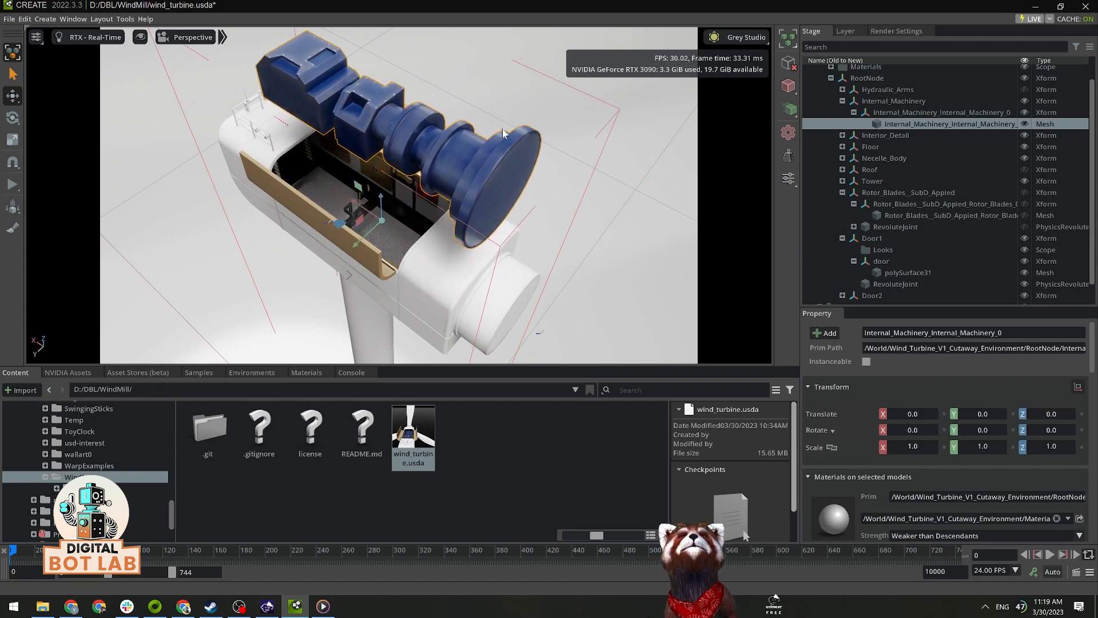
Step: Create a Prismatic Joint on the Internal_Machinery Xform
left_click_drag(619, 219, 625, 192, "alt")
left_click(934, 112)
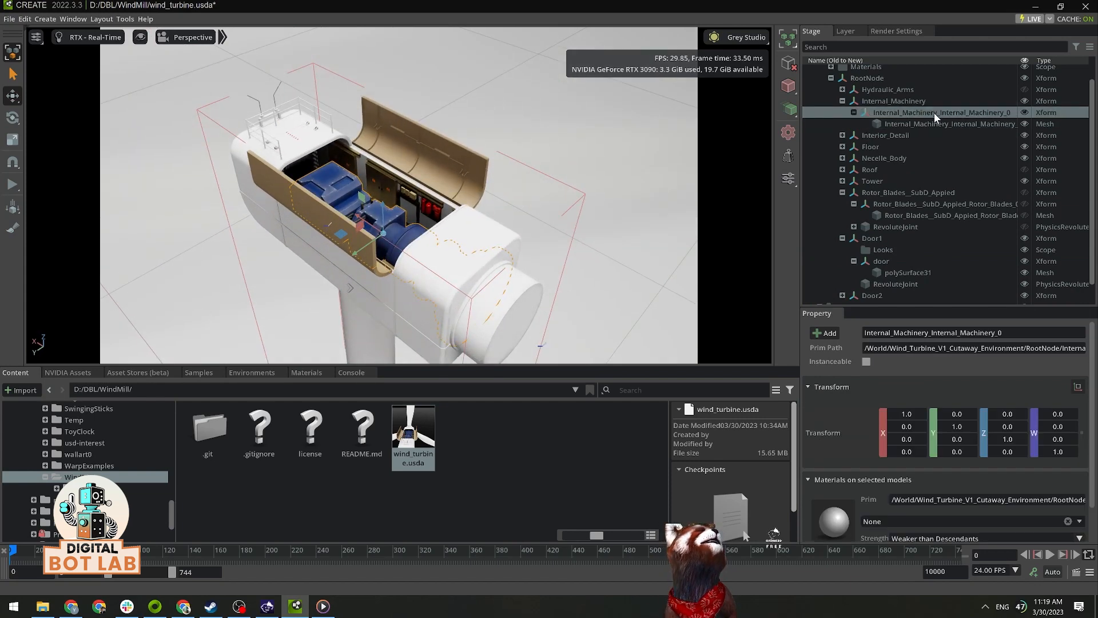
left_click(890, 102)
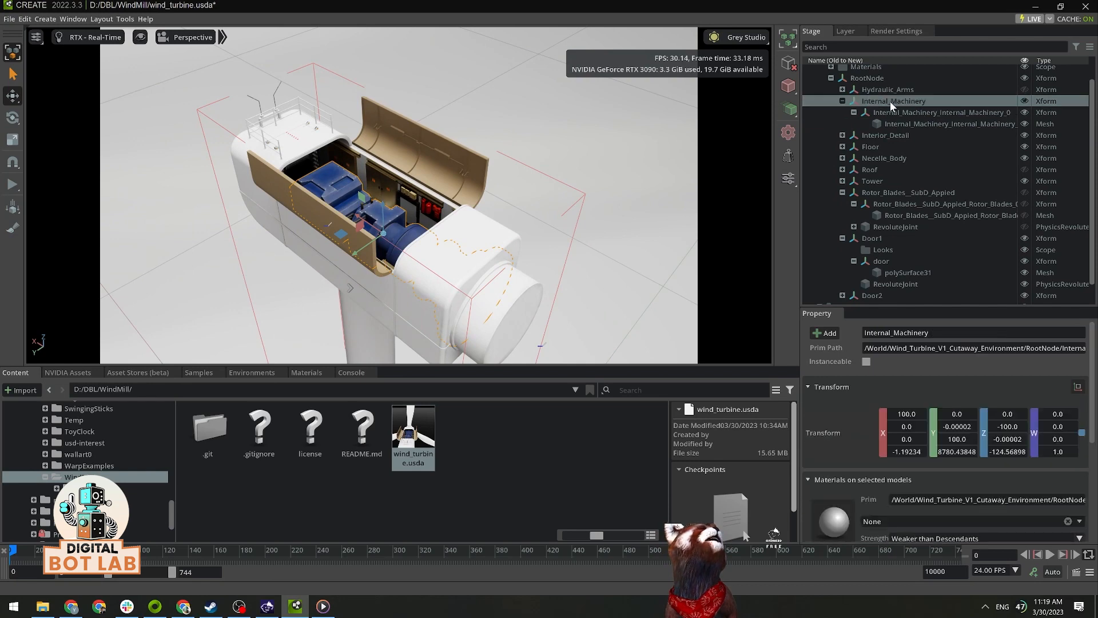
key("f")
right_click(892, 98)
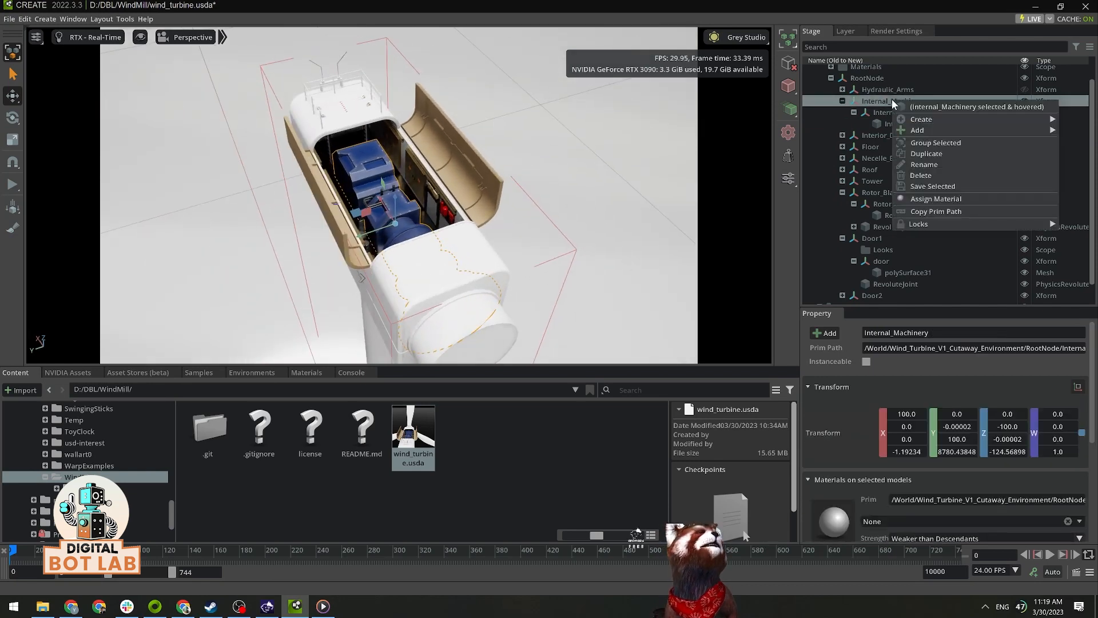
mouse_move(918, 119)
mouse_move(878, 251)
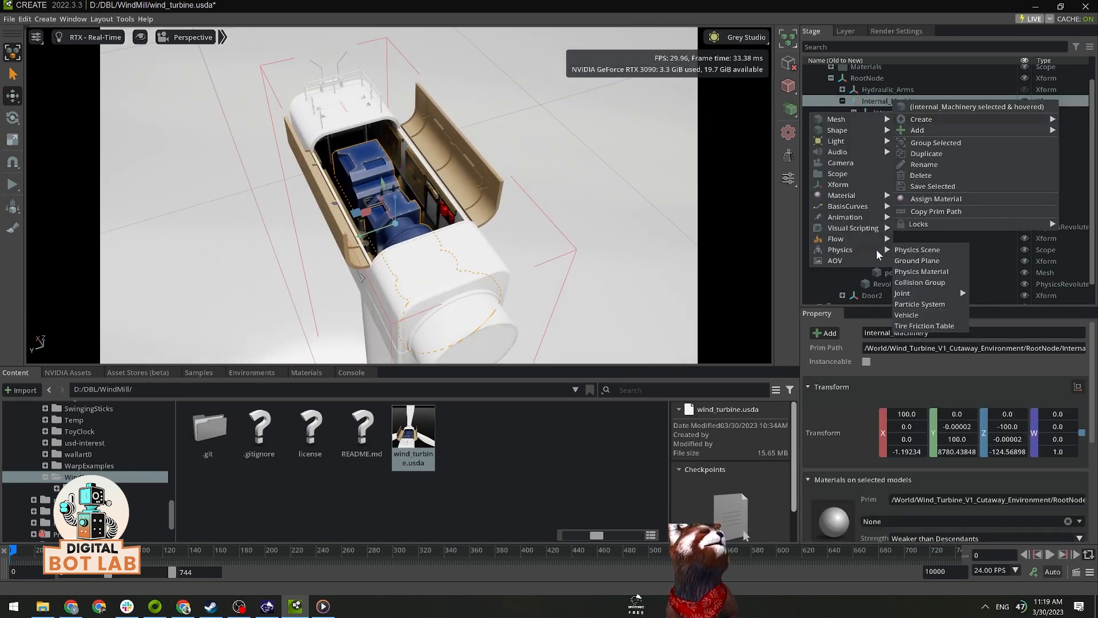
mouse_move(959, 295)
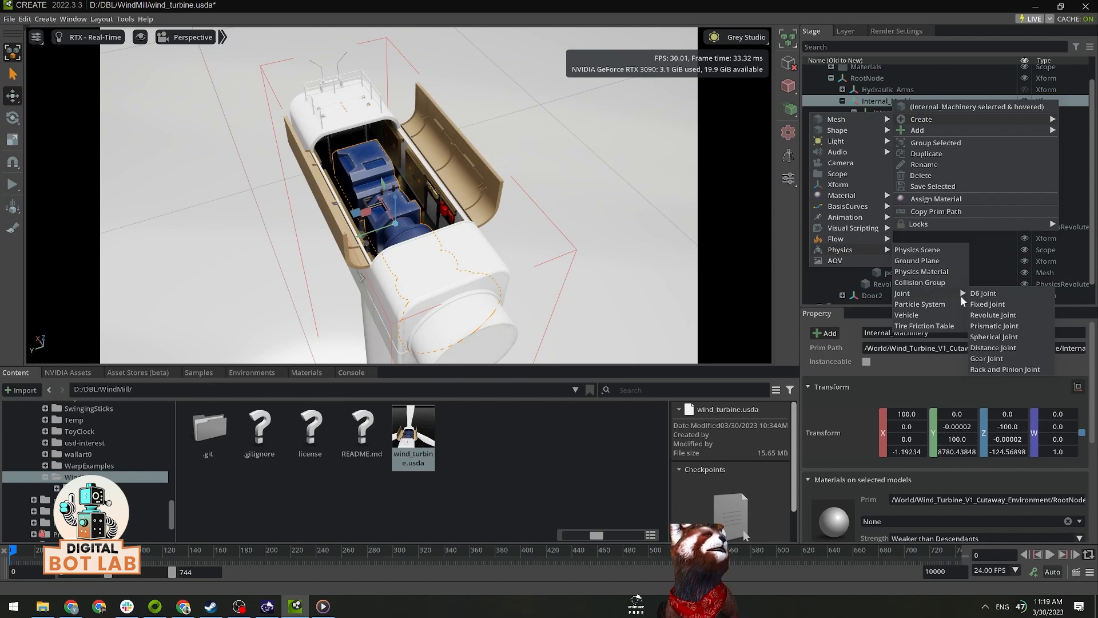
left_click(1001, 327)
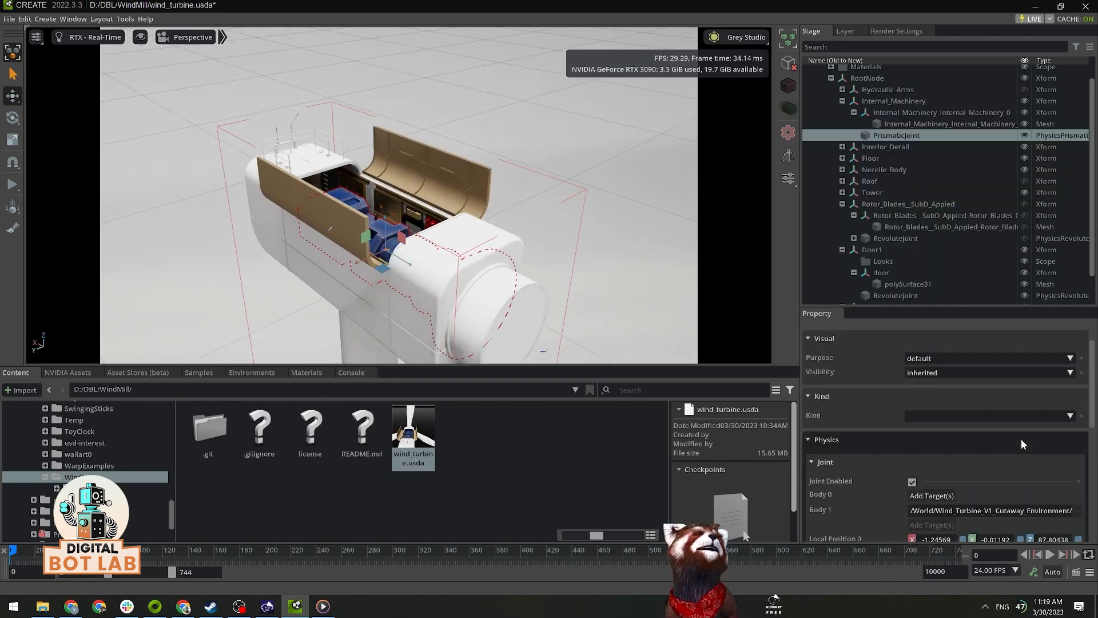
Step: Set the prismatic joint's axis to Z, with a lower limit of 0 and an upper limit of 5
scroll(1021, 438, "down", 10)
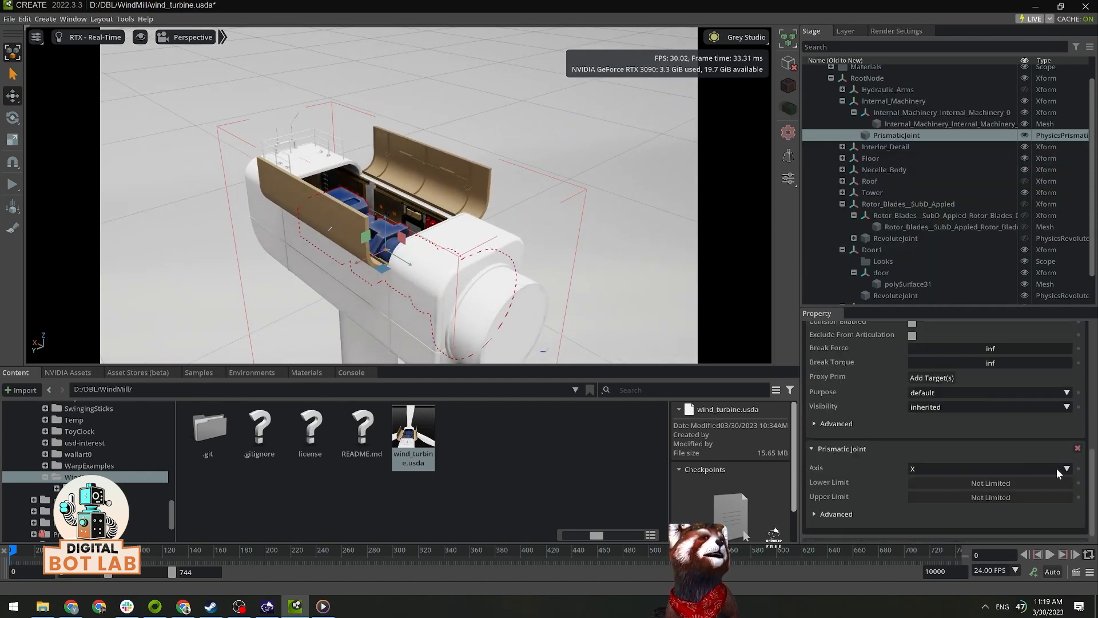
left_click(1063, 466)
left_click(917, 507)
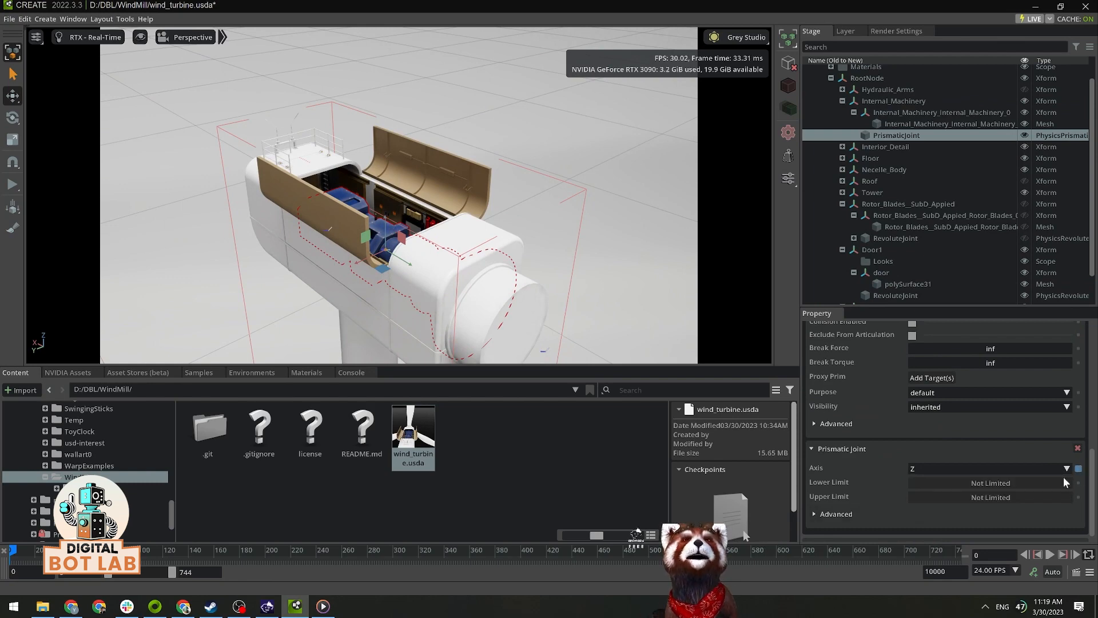
double_click(992, 485)
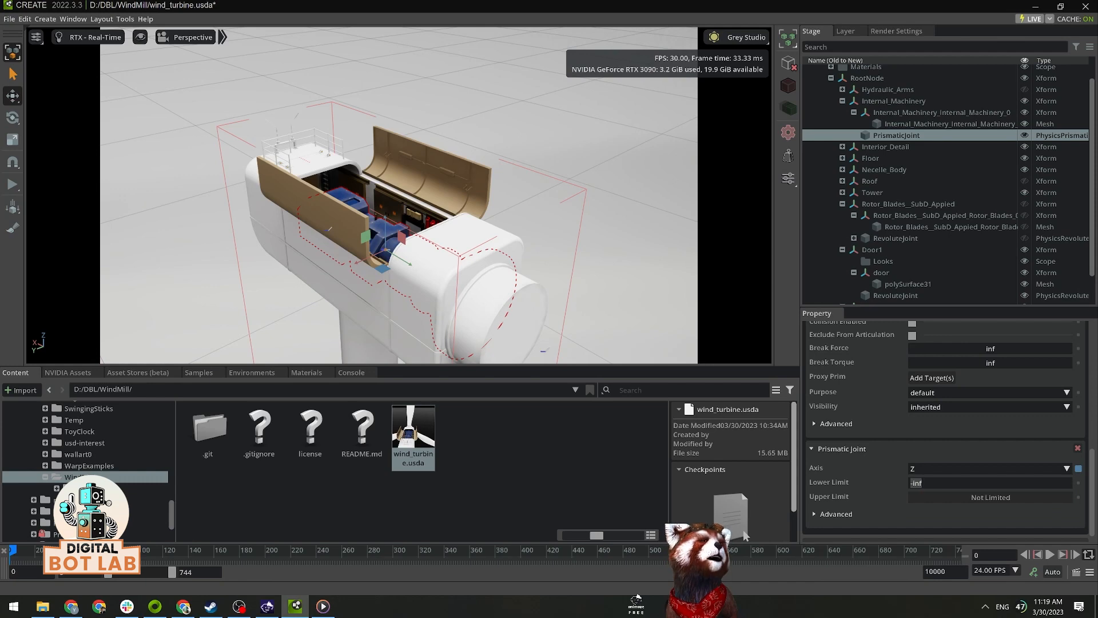
type("0")
key("Return")
double_click(992, 485)
type("5")
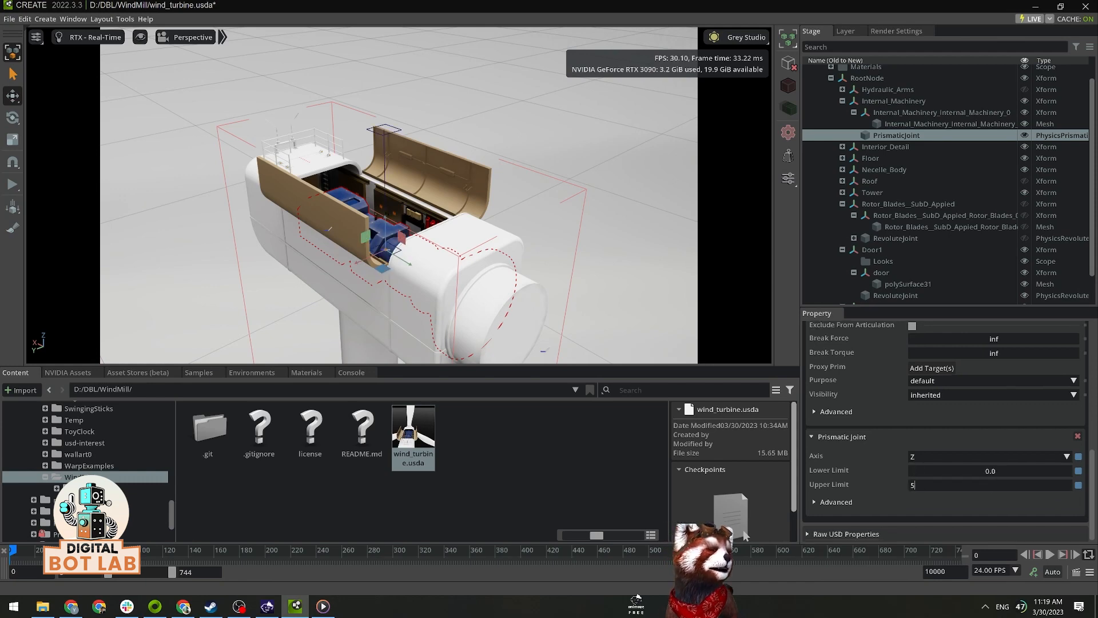
key("Return")
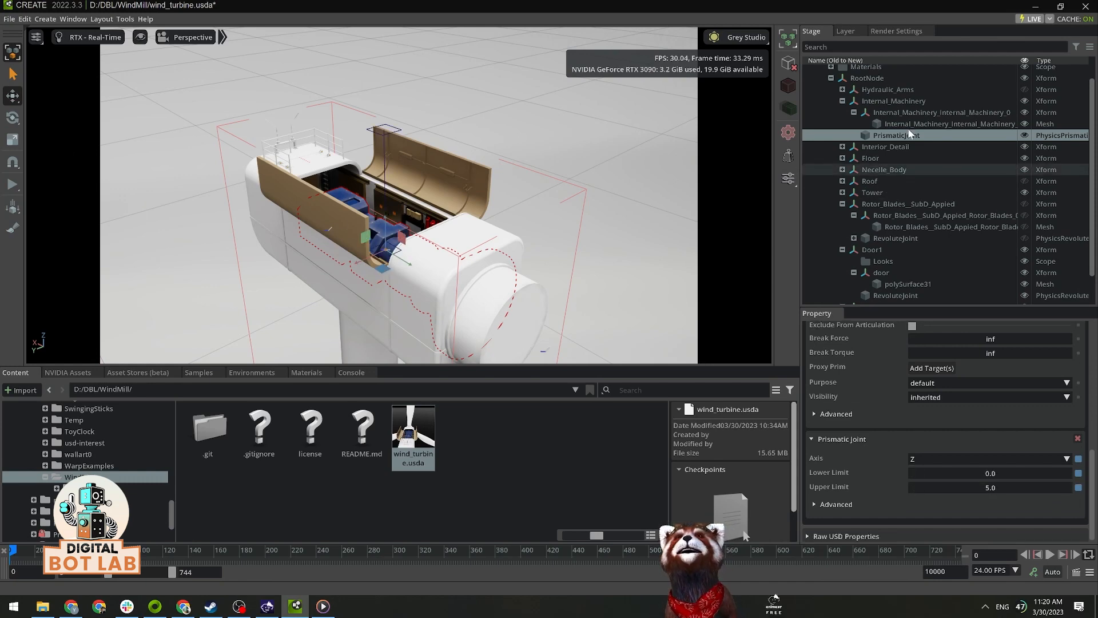
Step: Apply the Rigid Body with Colliders Preset to the Internal_Machinery Xform
left_click(884, 97)
right_click(884, 98)
mouse_move(919, 130)
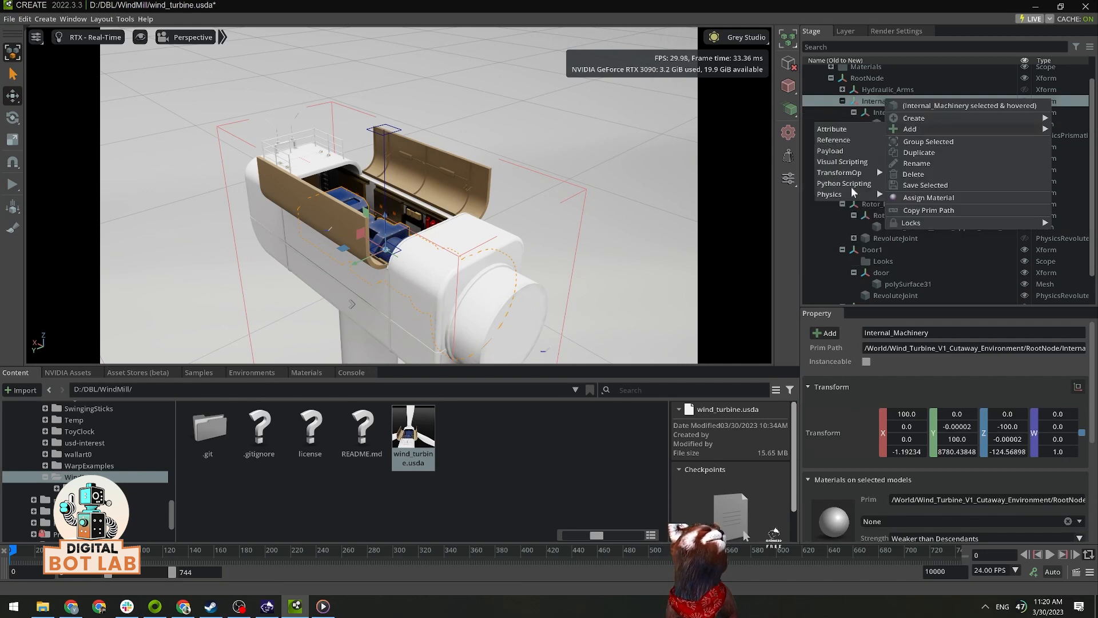
mouse_move(852, 197)
left_click(901, 195)
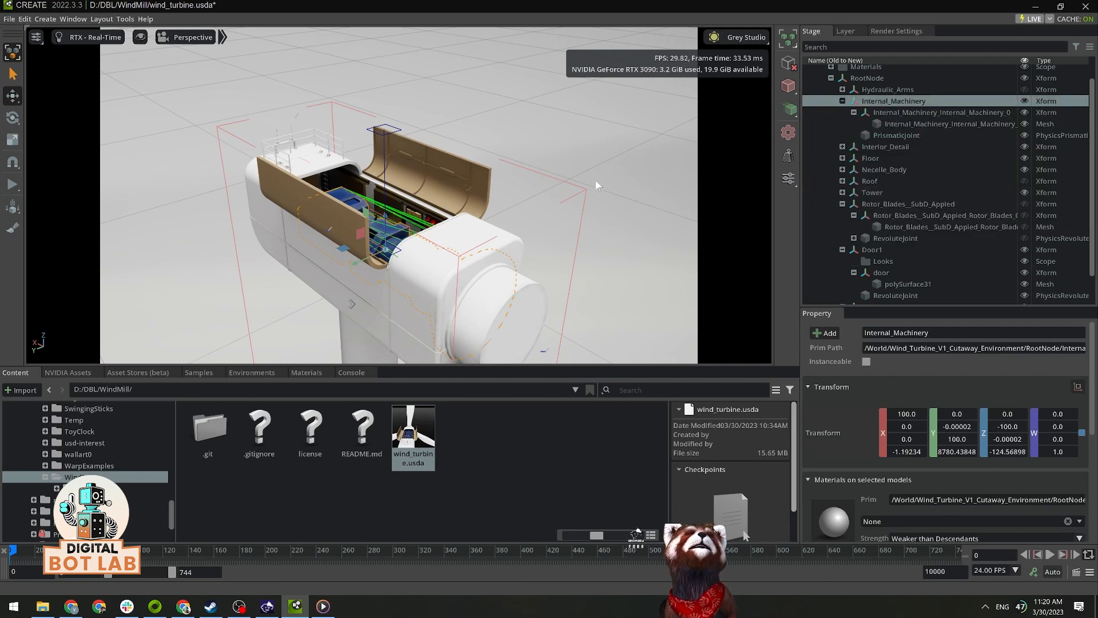
Step: Clear the selection, run the simulation, pull the internal machinery up and down to test its sliding joint, and stop the simulation
left_click_drag(596, 180, 613, 170, "alt")
key("Escape")
left_click(13, 185)
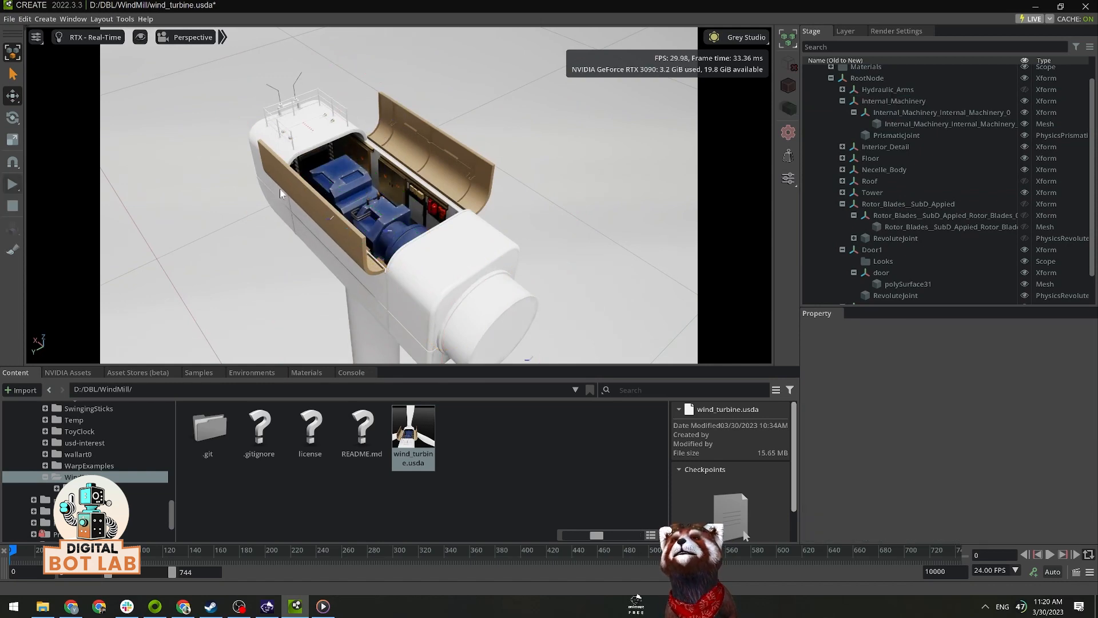
left_click_drag(567, 224, 375, 230, "alt")
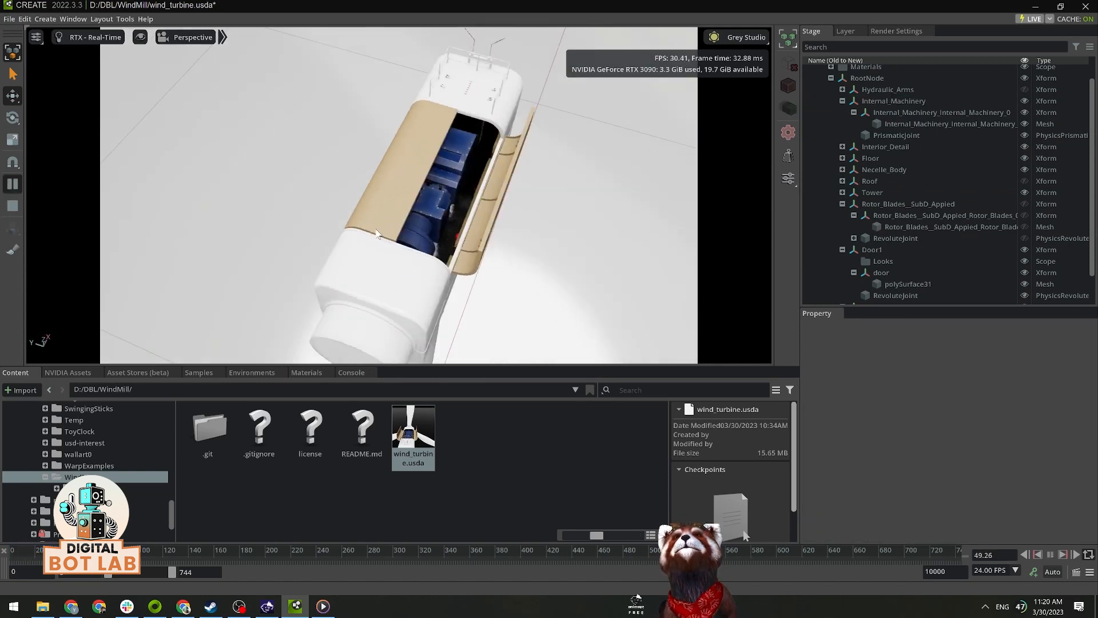
left_click_drag(437, 197, 450, 32, "shift")
left_click_drag(452, 62, 456, 169, "shift")
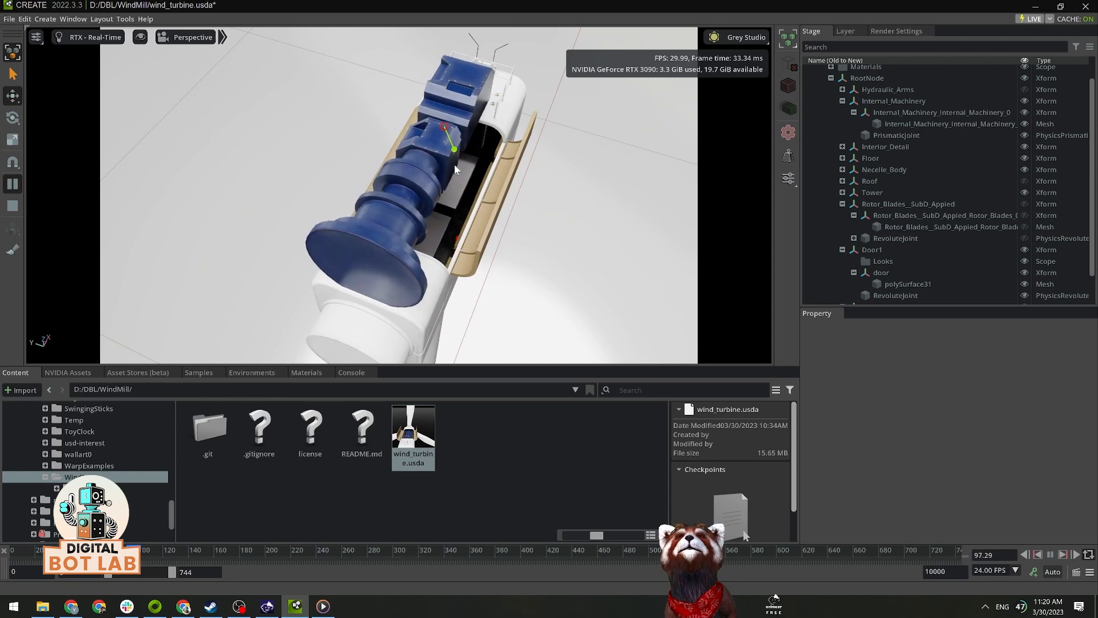
left_click(16, 207)
left_click_drag(394, 184, 499, 174, "alt")
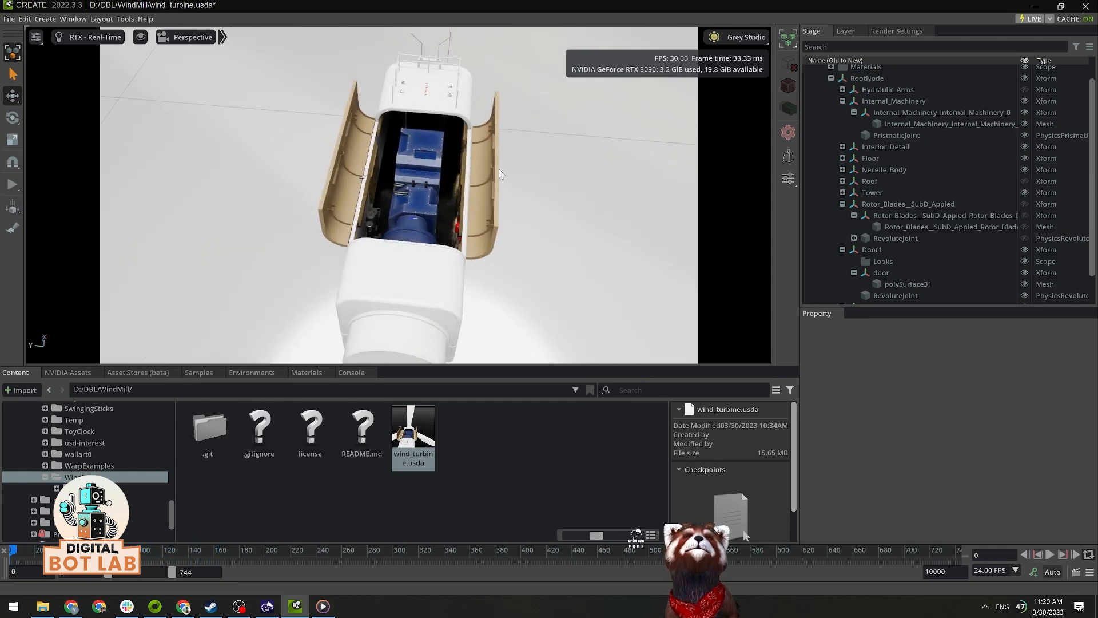
Step: Add a Linear Drive to Internal_Machinery's PrismaticJoint
left_click(905, 135)
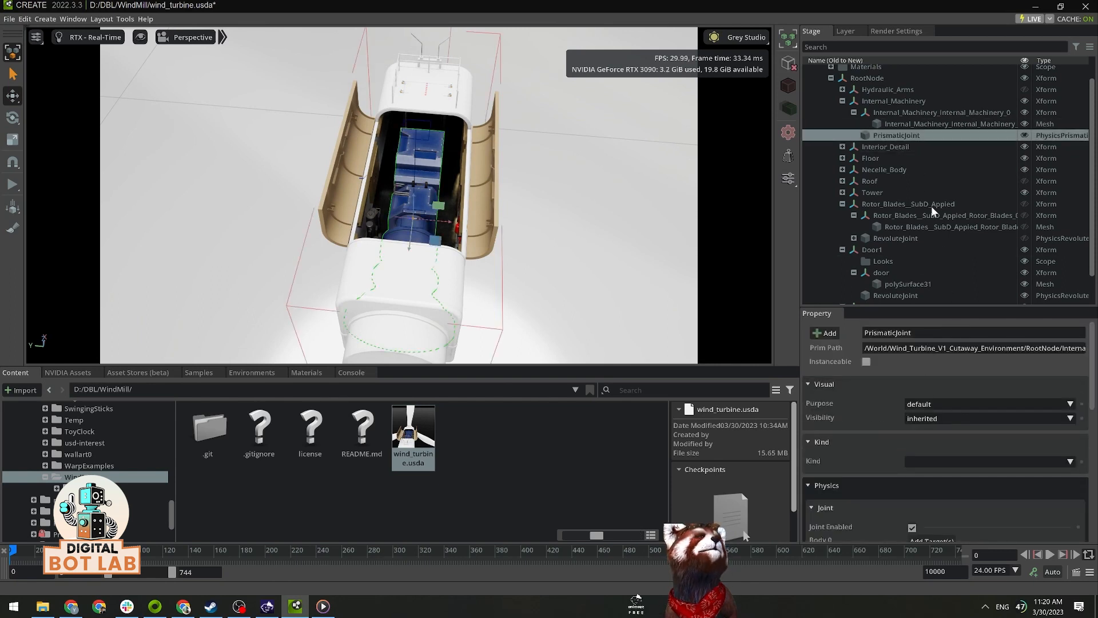
left_click(827, 334)
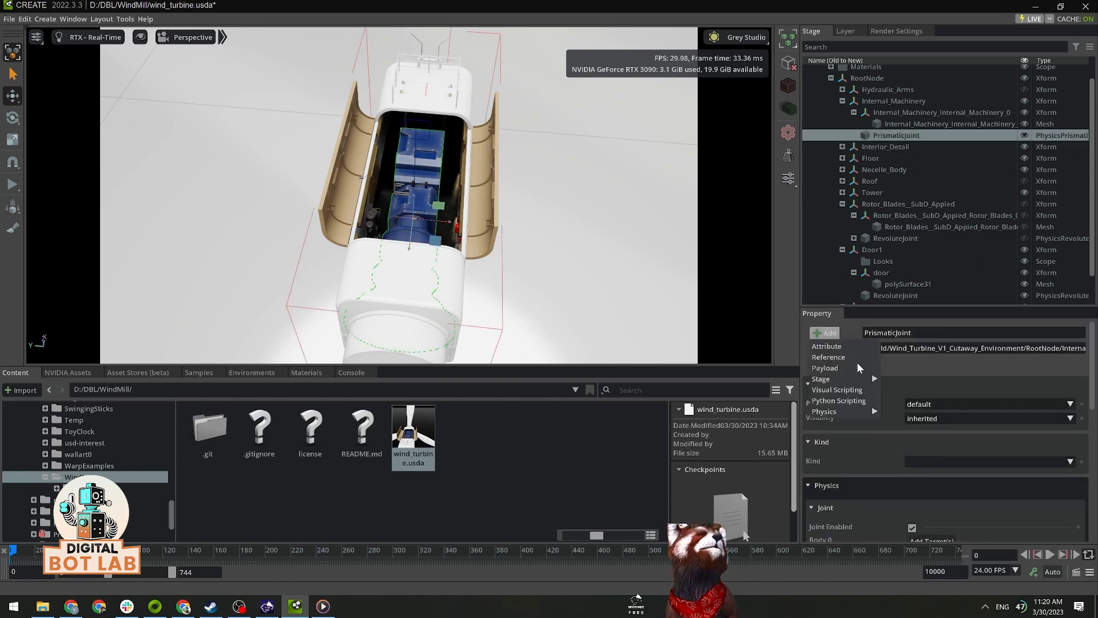
mouse_move(867, 413)
left_click(909, 445)
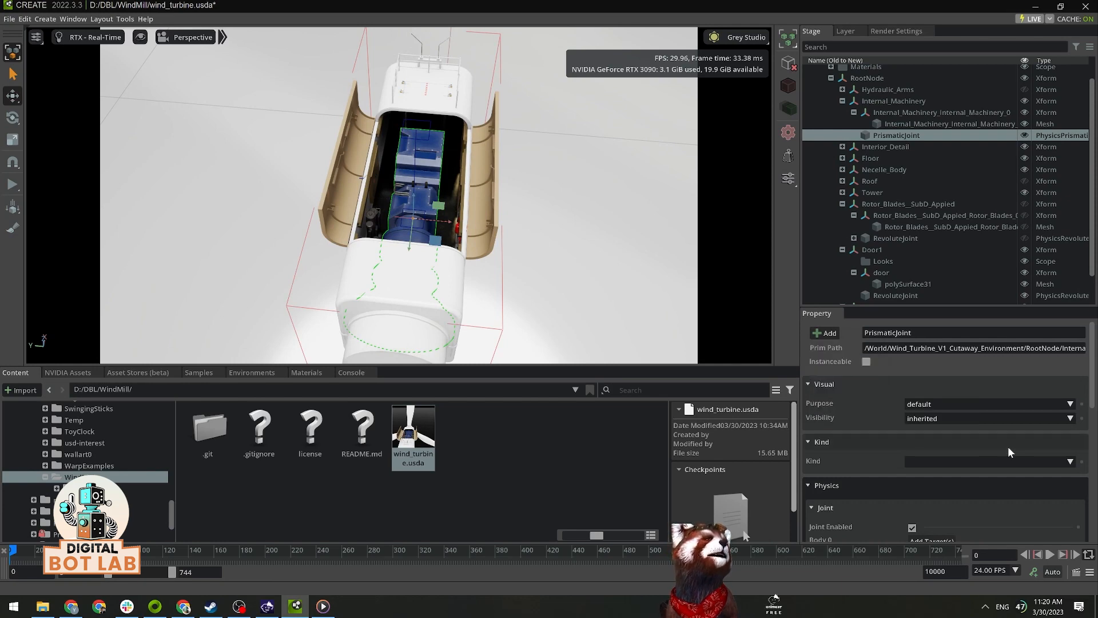
Step: Set the linear drive's target position to 5 and its stiffness to 1000000, and run the simulation
scroll(1008, 446, "down", 5)
scroll(1008, 447, "down", 3)
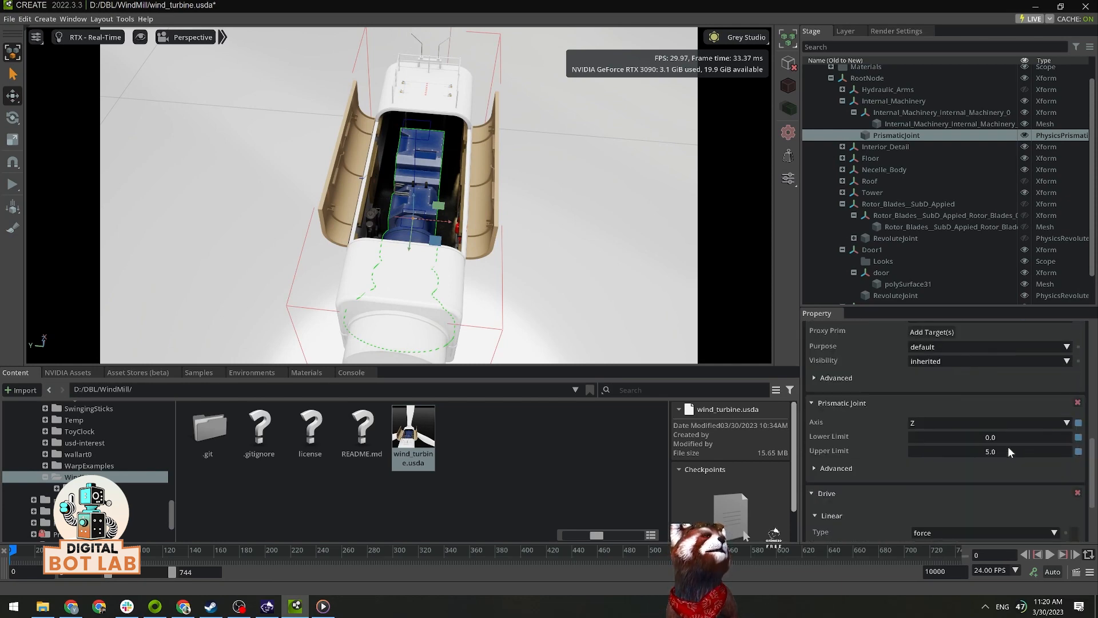
scroll(1008, 464, "down", 1)
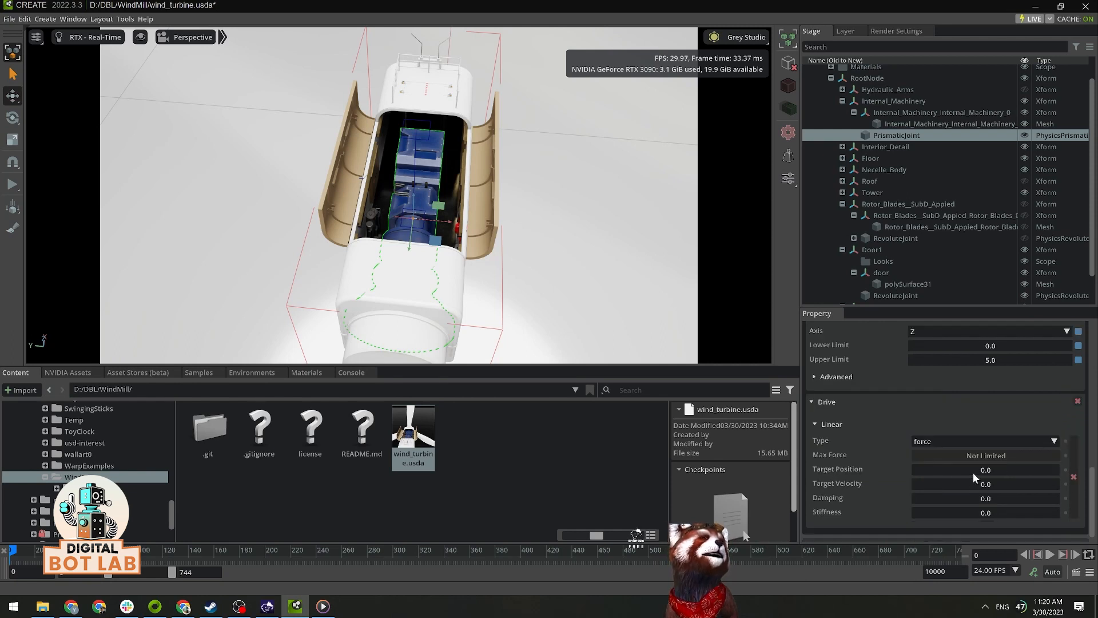
double_click(995, 472)
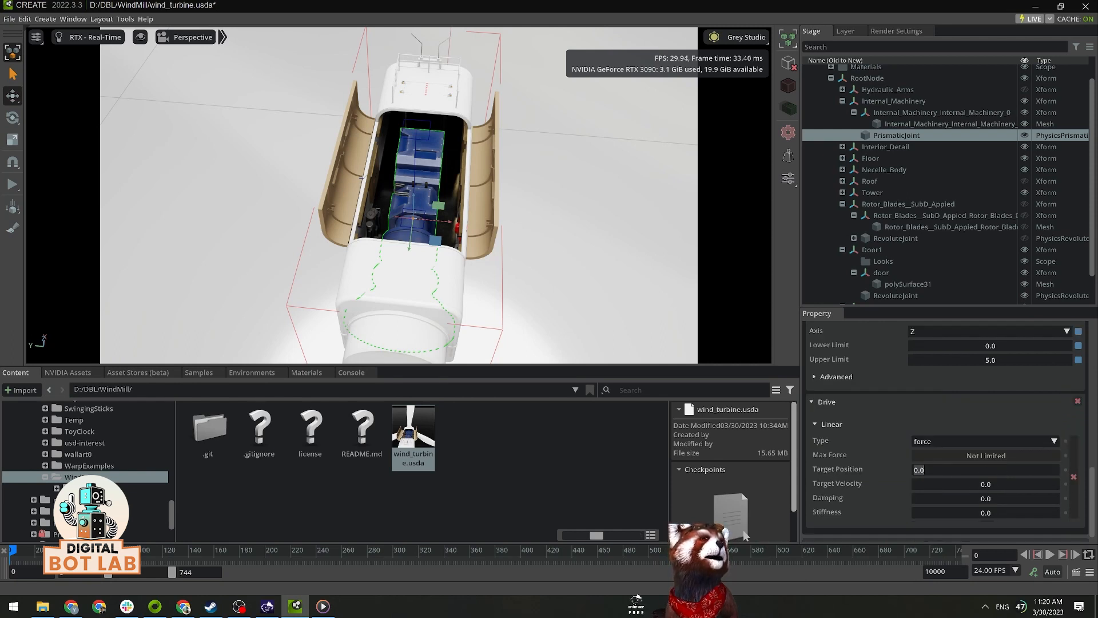
key("Return")
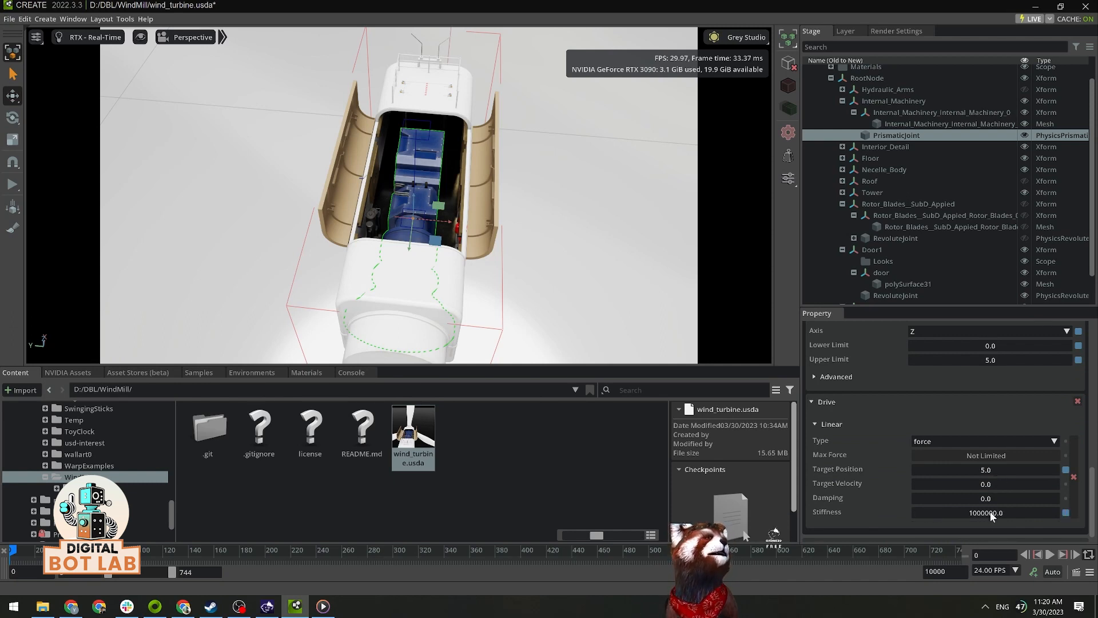
left_click(9, 186)
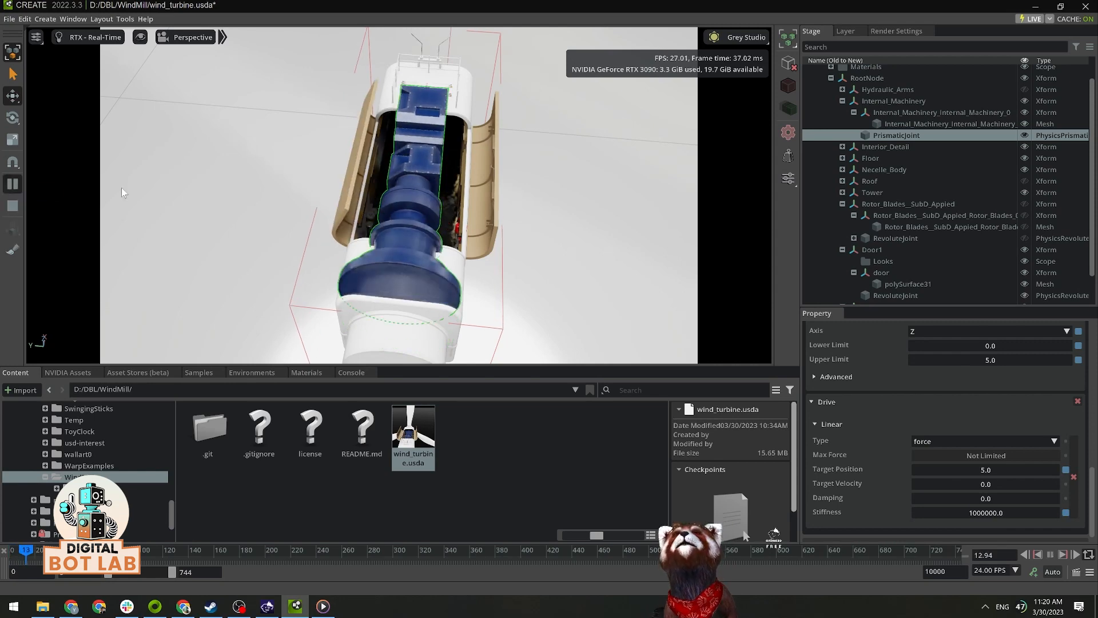
Step: Stop the simulation and disable gravity on the Internal_Machinery rigid body
left_click_drag(565, 255, 598, 241, "alt")
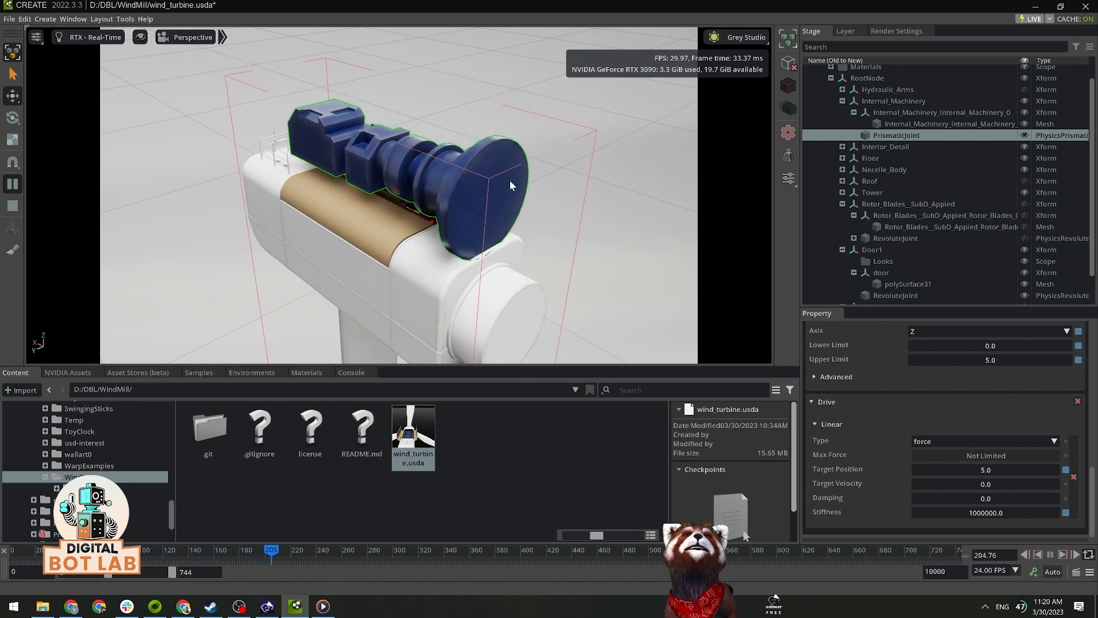
left_click(13, 205)
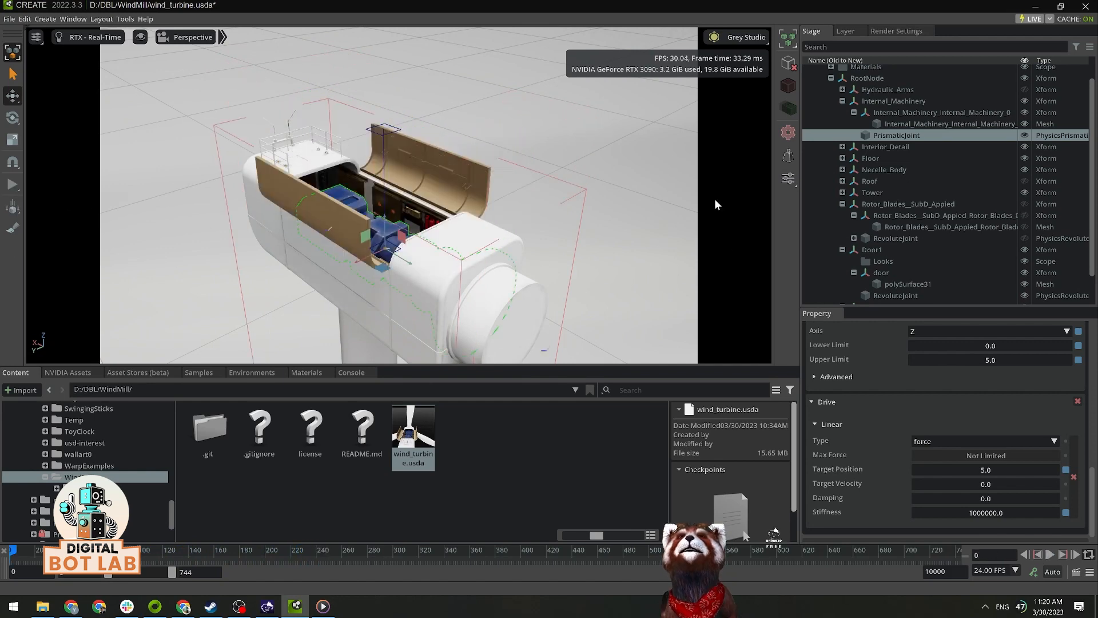
left_click(897, 111)
left_click(898, 101)
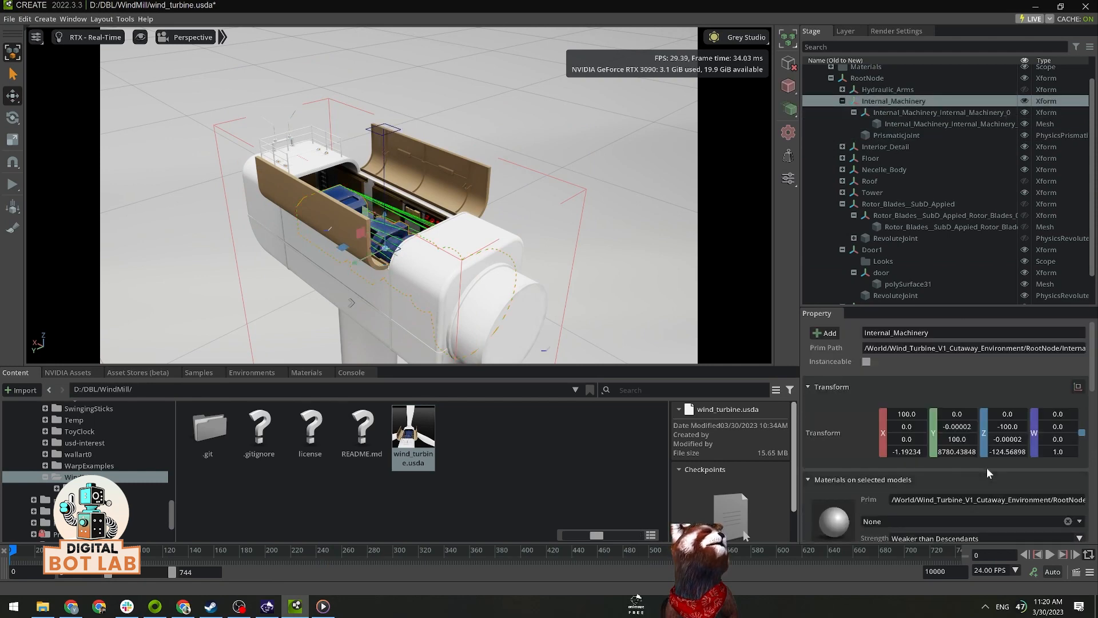
scroll(987, 467, "down", 15)
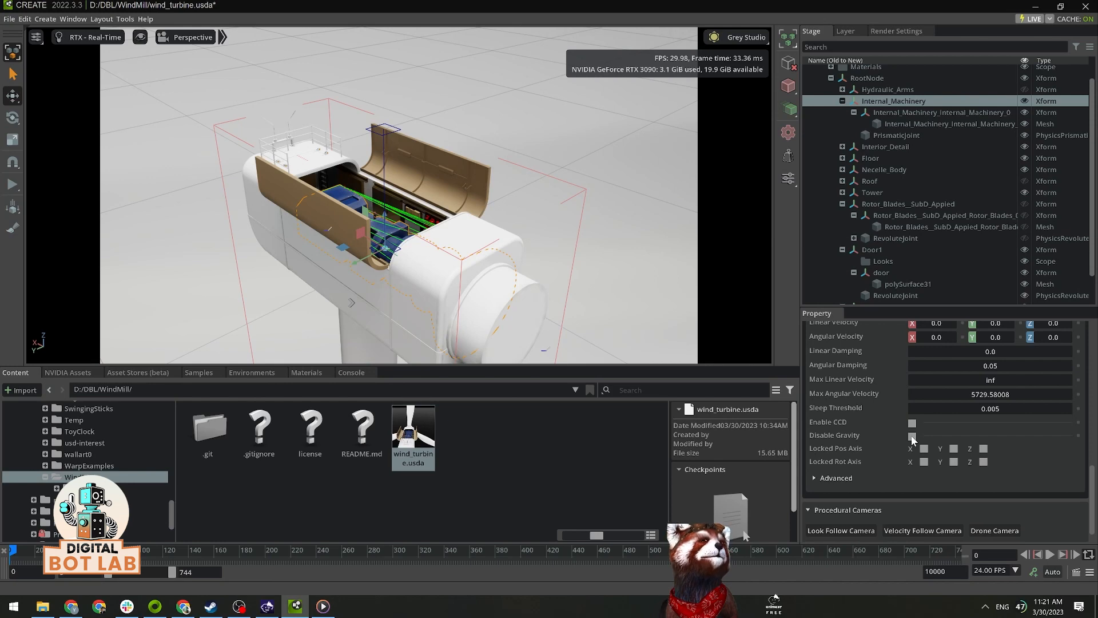
left_click(912, 436)
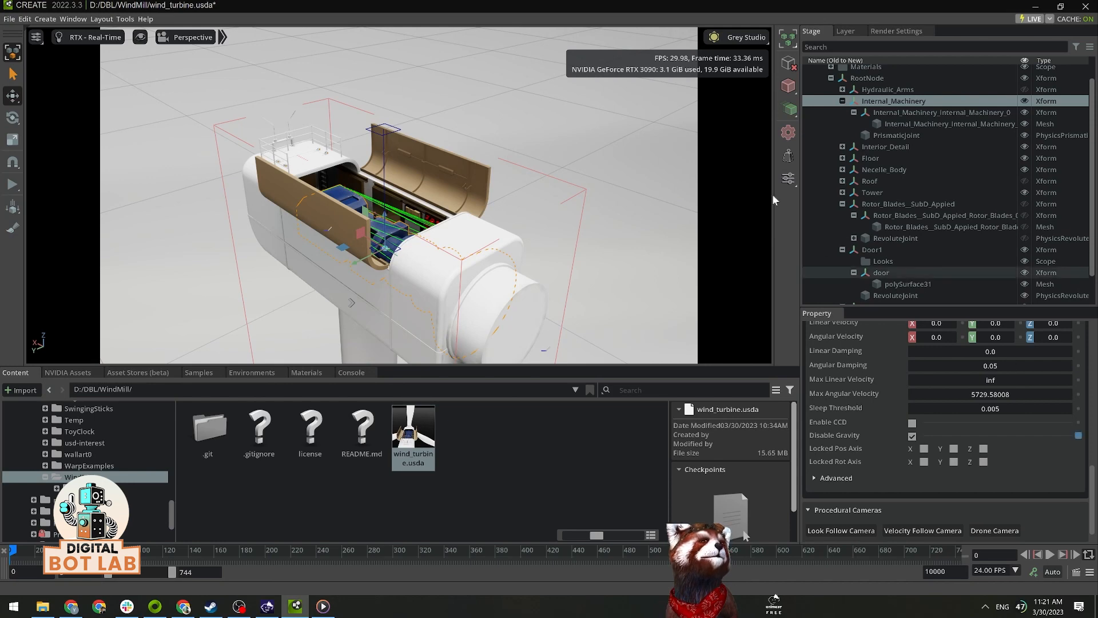
Step: Run the simulation to check how the internal machinery lifts without gravity, clear the selection, and stop the simulation
left_click(14, 185)
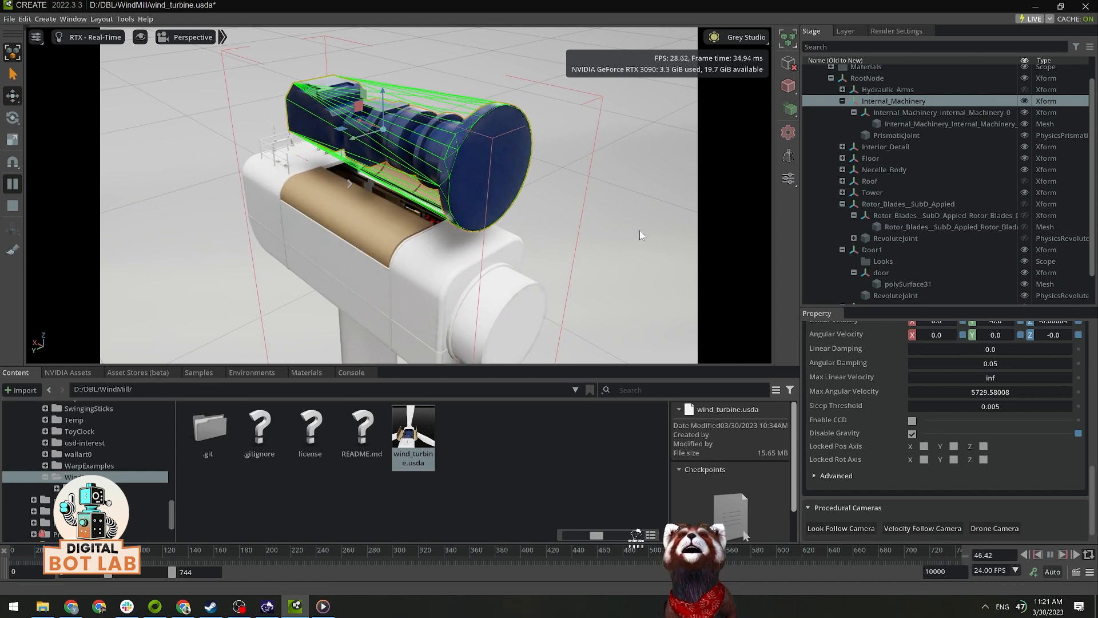
left_click(639, 229)
left_click(11, 206)
Step: Make the Rotor_Blades__SubD_Applied Xform visible and run the simulation to check the rotor, doors and internal machinery moving together
scroll(577, 270, "down", 3)
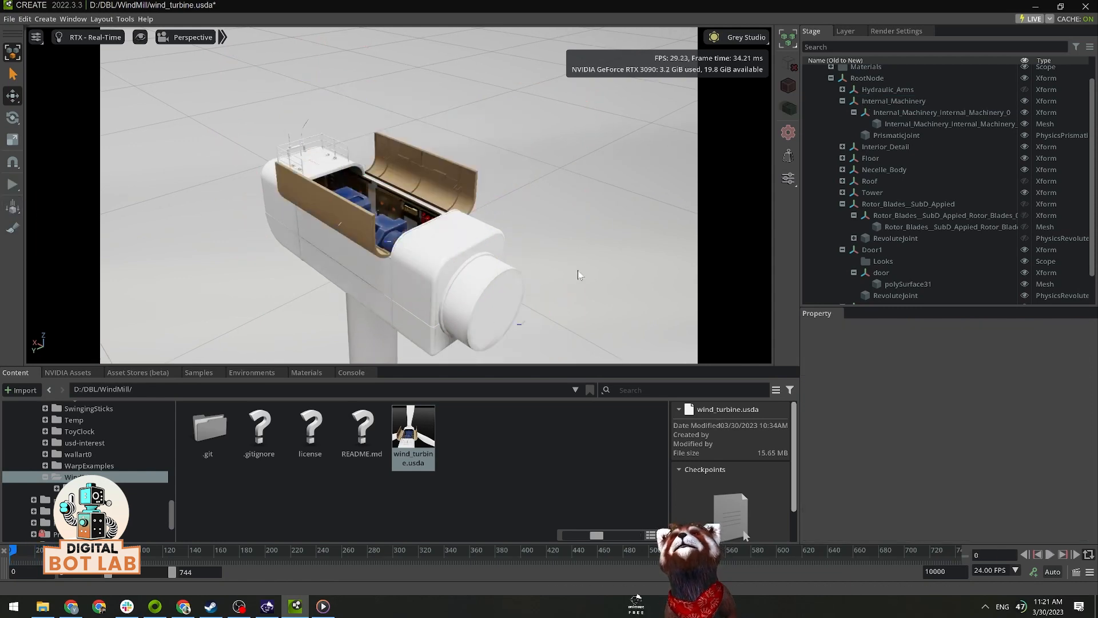
scroll(938, 230, "down", 1)
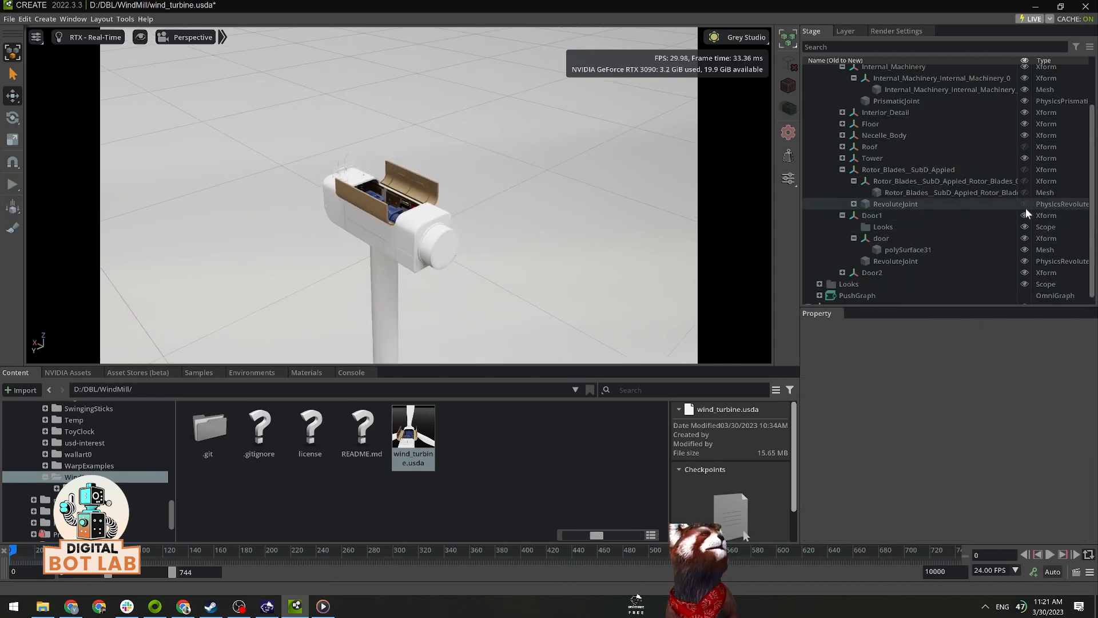
left_click(1024, 169)
left_click(12, 185)
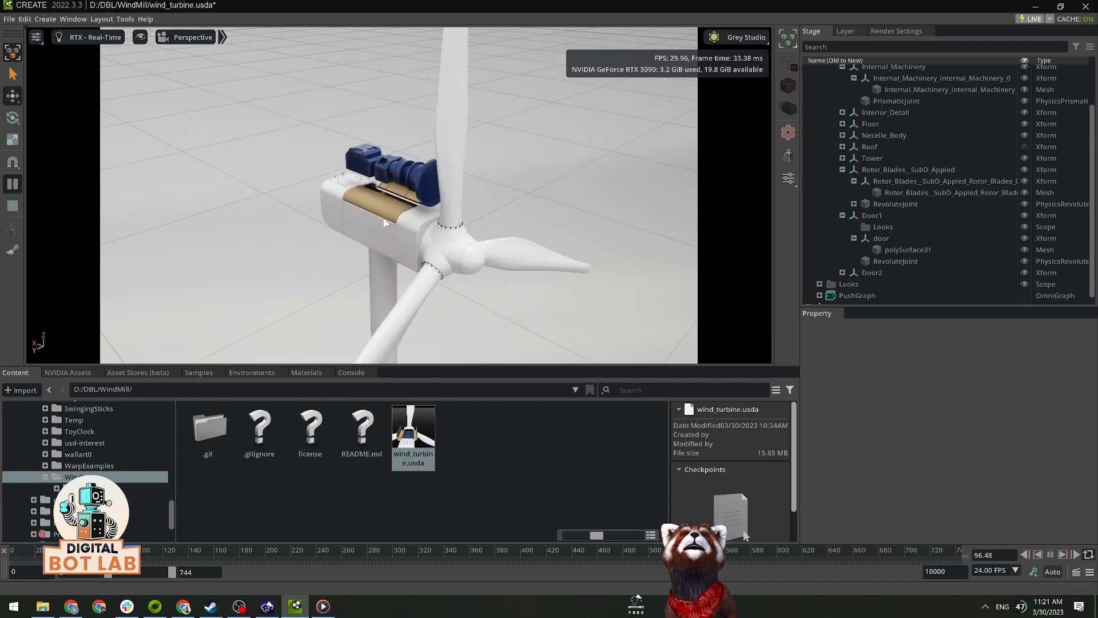
scroll(381, 201, "up", 3)
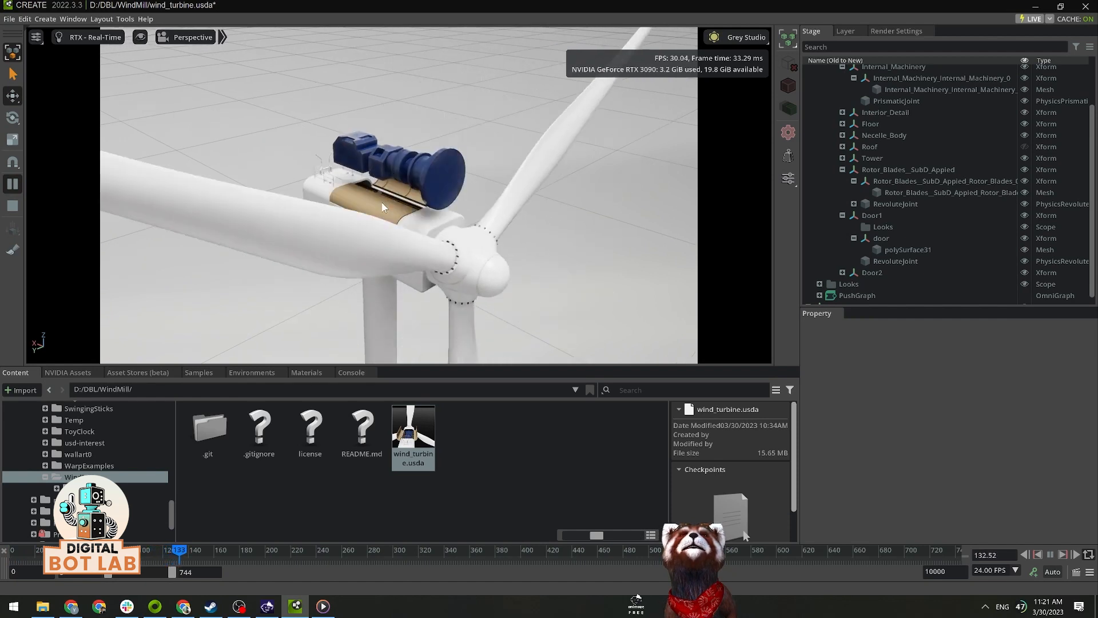
scroll(381, 201, "up", 5)
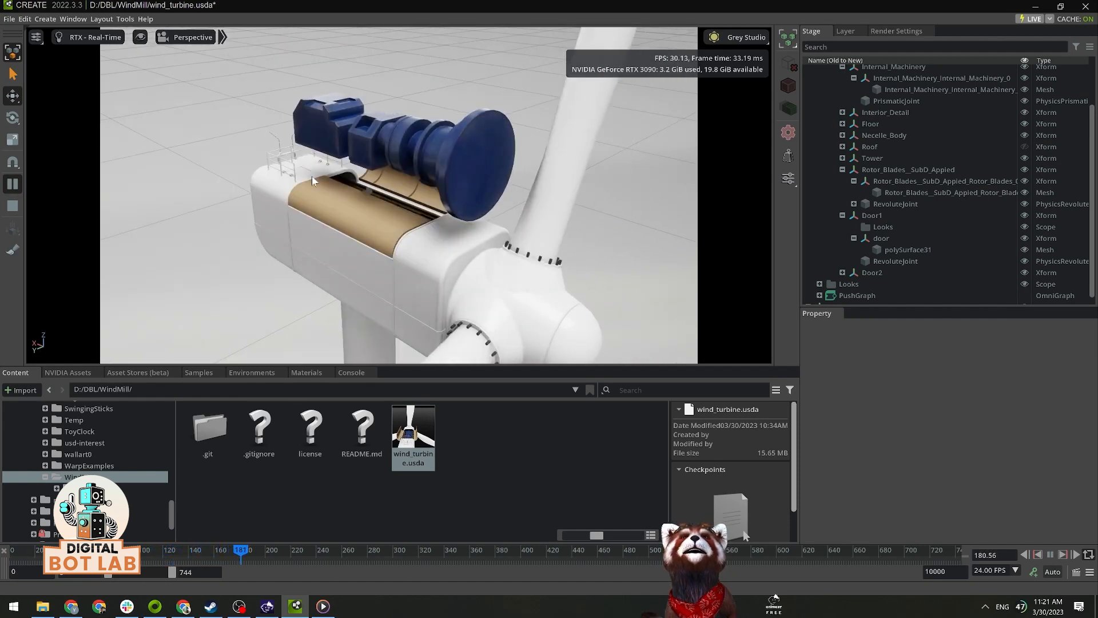
scroll(311, 176, "down", 5)
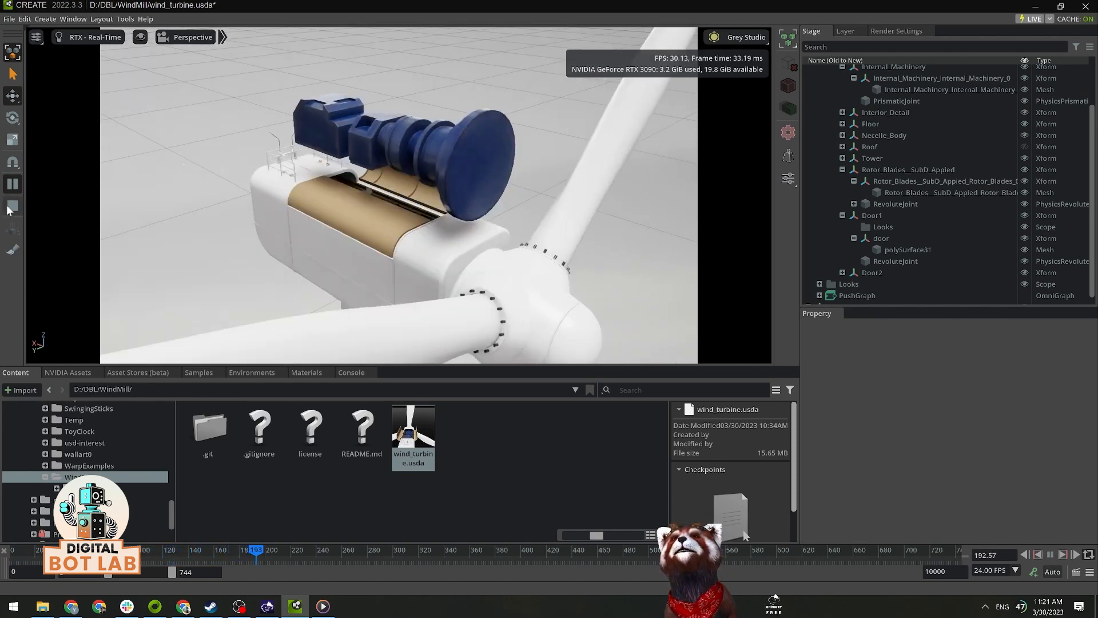